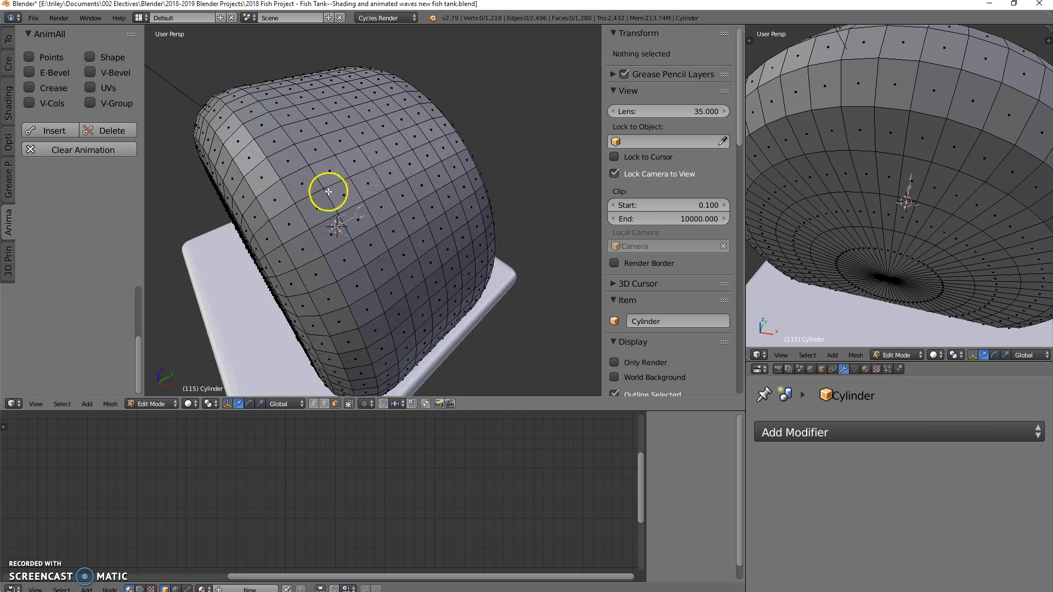
{"action": "middle_click_drag", "start_coordinate": [242, 192], "coordinate": [238, 125]}
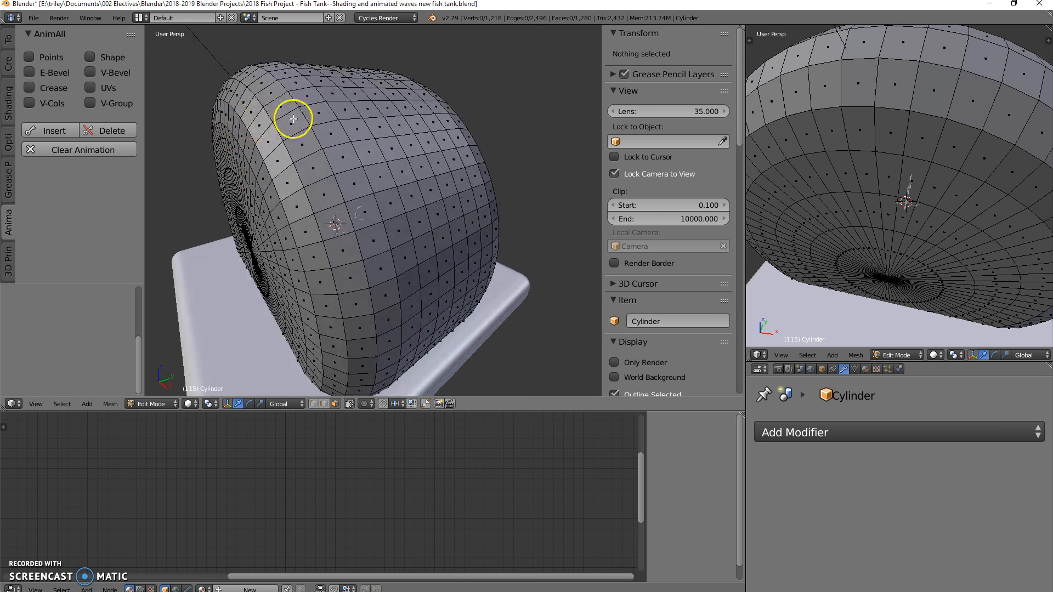
{"action": "mouse_move", "coordinate": [268, 110]}
{"action": "middle_mouse_down"}
{"action": "mouse_move", "coordinate": [282, 130]}
{"action": "mouse_move", "coordinate": [258, 101]}
{"action": "middle_mouse_up"}
{"action": "middle_click_drag", "start_coordinate": [322, 92], "coordinate": [373, 134]}
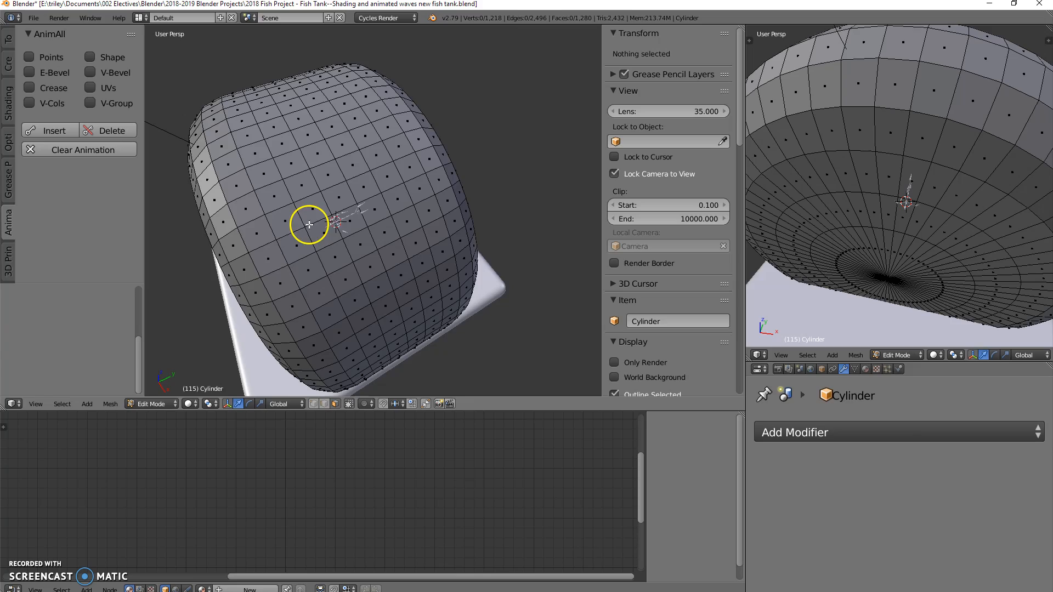
{"action": "mouse_move", "coordinate": [347, 223]}
{"action": "middle_mouse_down"}
{"action": "mouse_move", "coordinate": [369, 231]}
{"action": "mouse_move", "coordinate": [426, 193]}
{"action": "mouse_move", "coordinate": [422, 179]}
{"action": "mouse_move", "coordinate": [397, 171]}
{"action": "mouse_move", "coordinate": [400, 195]}
{"action": "mouse_move", "coordinate": [256, 218]}
{"action": "mouse_move", "coordinate": [348, 207]}
{"action": "middle_mouse_up"}
{"action": "middle_click_drag", "start_coordinate": [282, 236], "coordinate": [421, 222]}
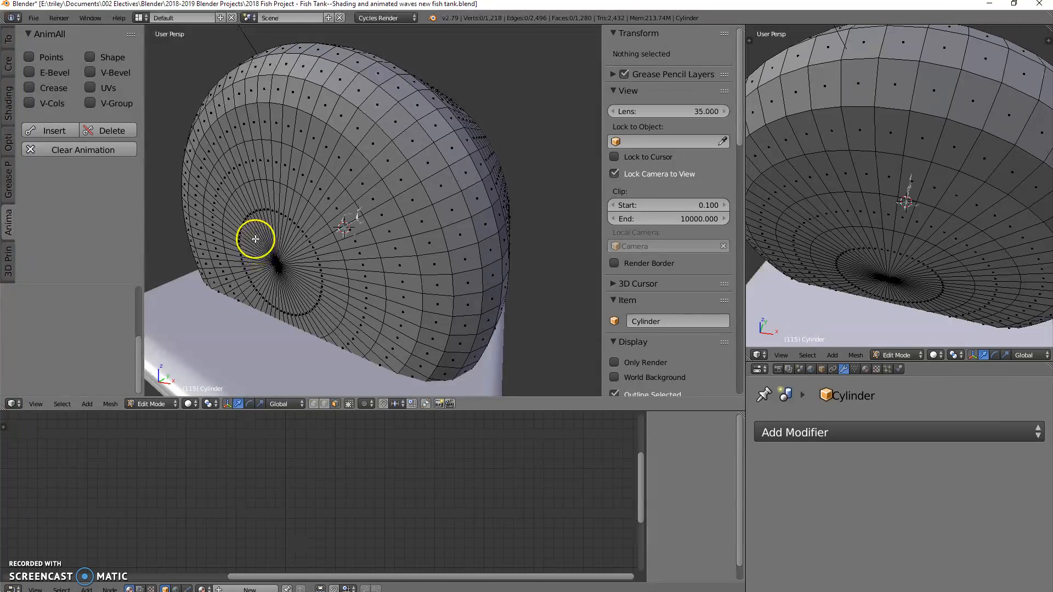
{"action": "key", "text": "ctrl+r"}
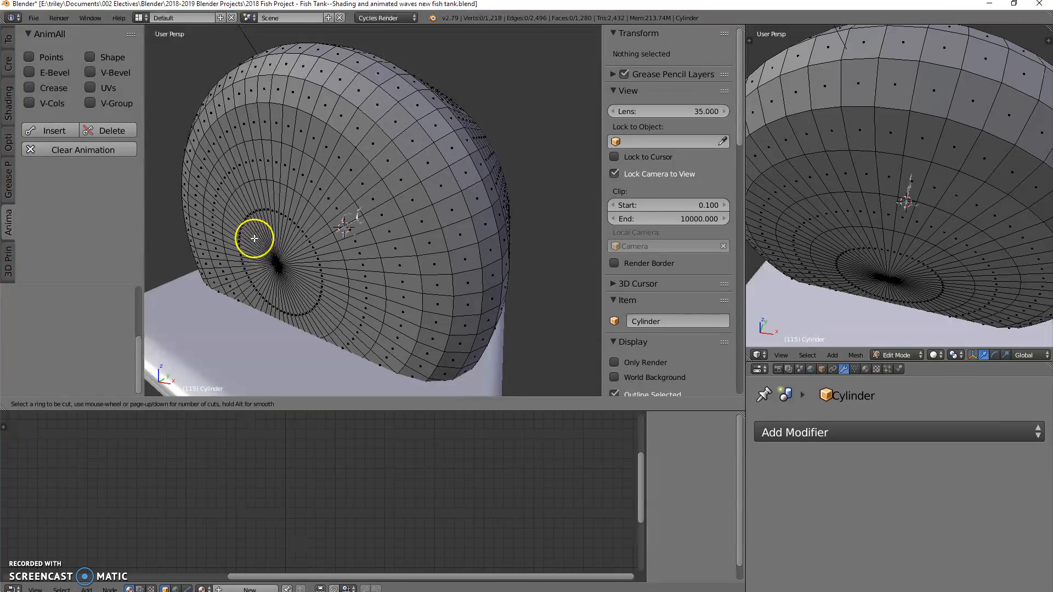
{"action": "right_click", "coordinate": [288, 211]}
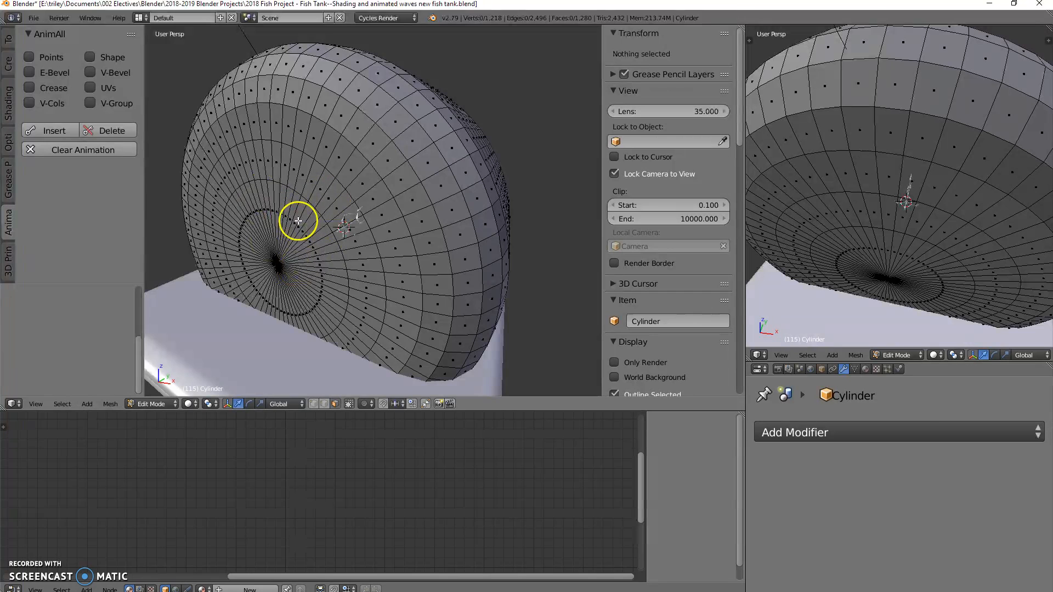
{"action": "key", "text": "ctrl+r"}
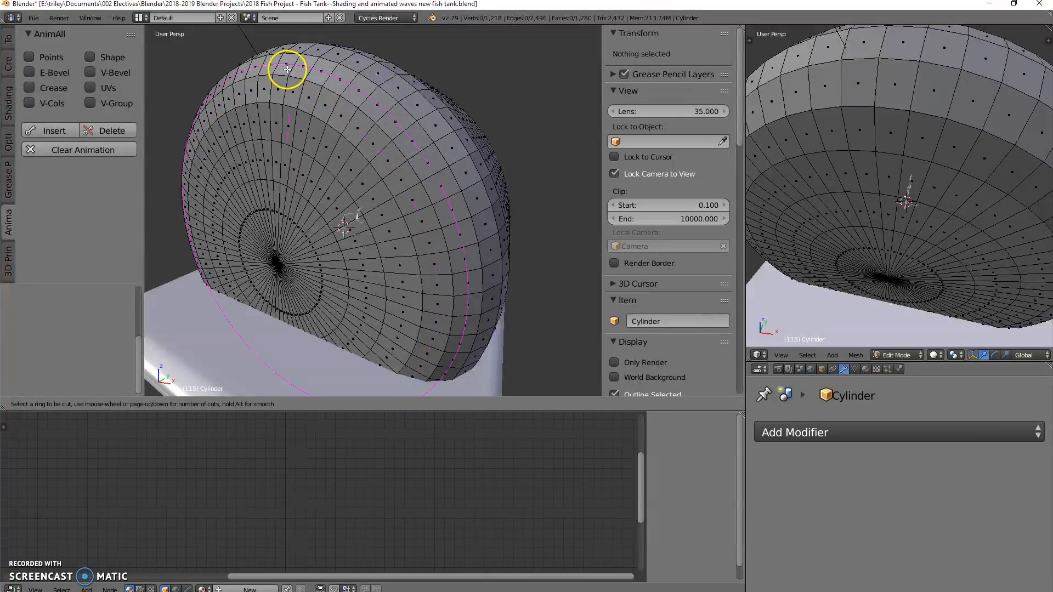
{"action": "key", "text": "Escape"}
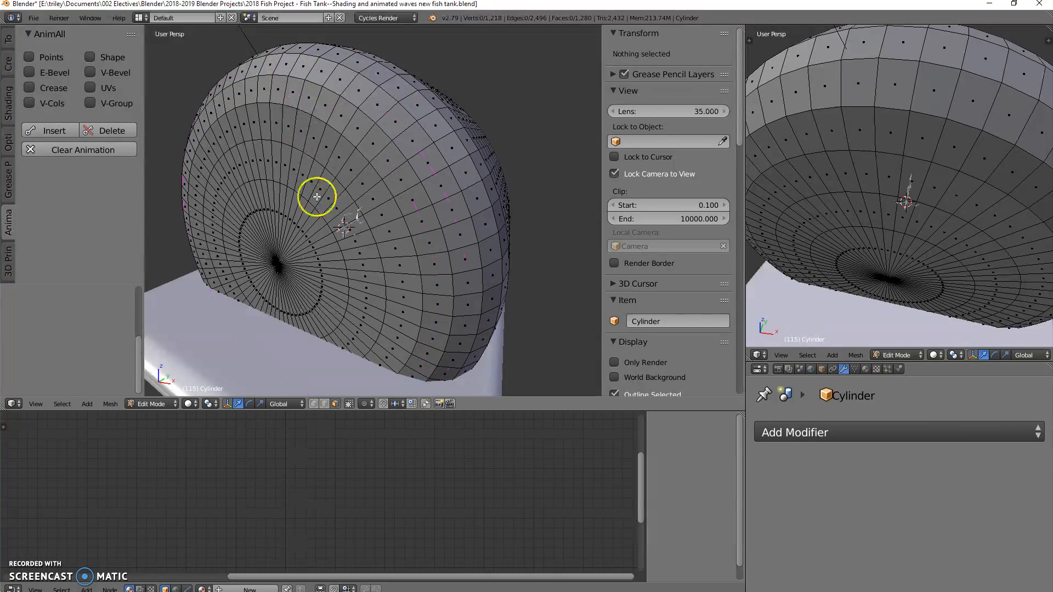
Step: Shade all faces of the tank cylinder smooth and return to Object Mode
{"action": "middle_click_drag", "start_coordinate": [454, 219], "coordinate": [426, 234]}
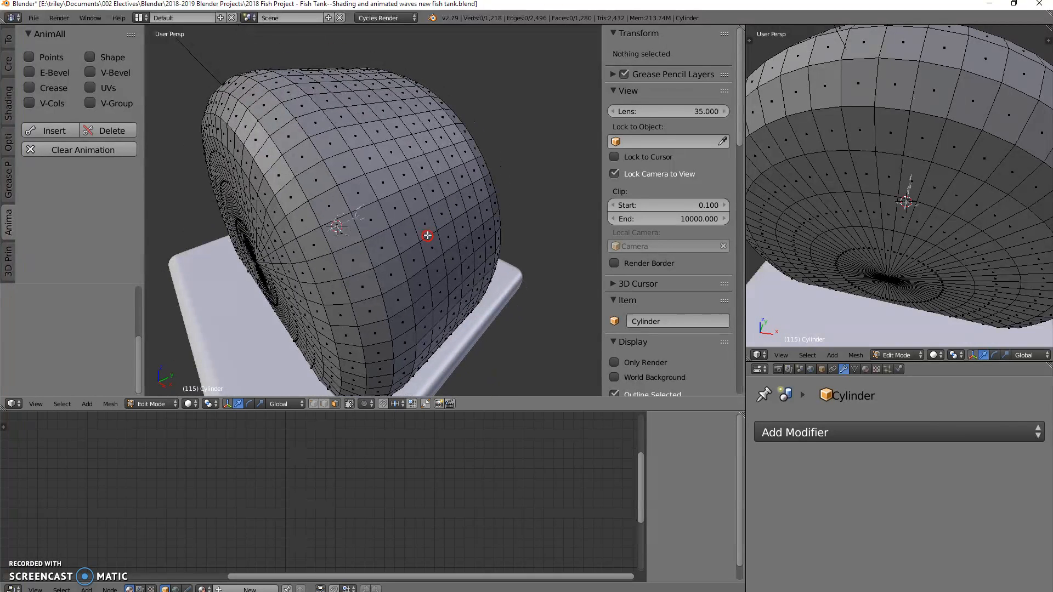
{"action": "left_click", "coordinate": [9, 103]}
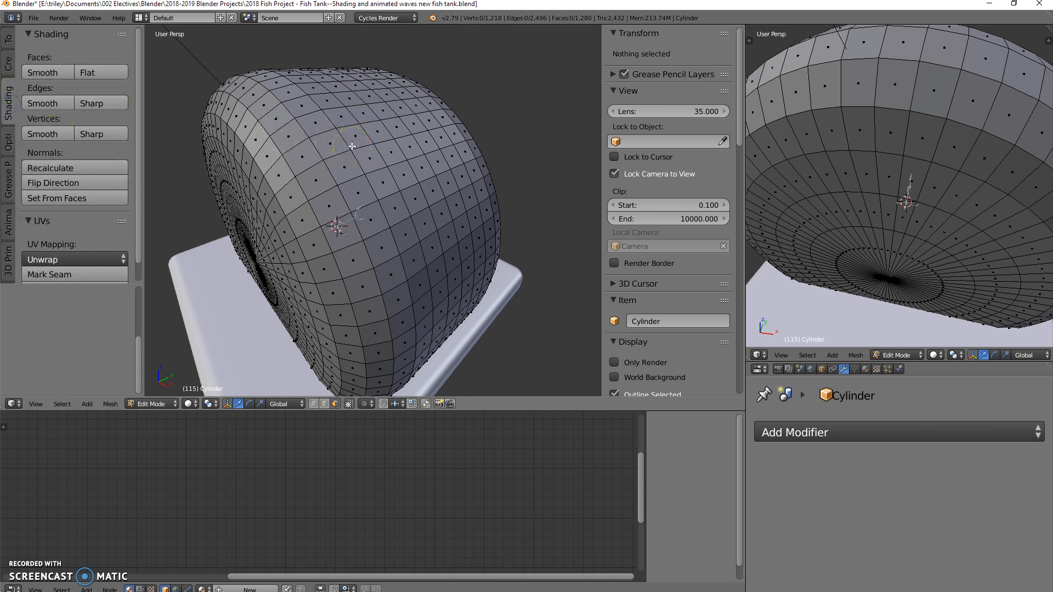
{"action": "key", "text": "a"}
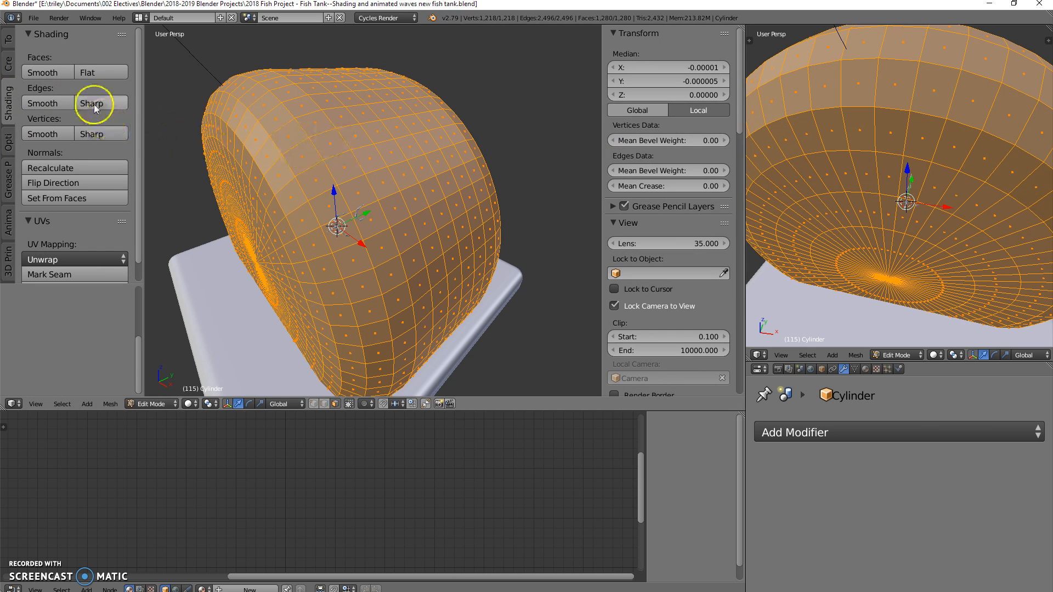
{"action": "left_click", "coordinate": [43, 72]}
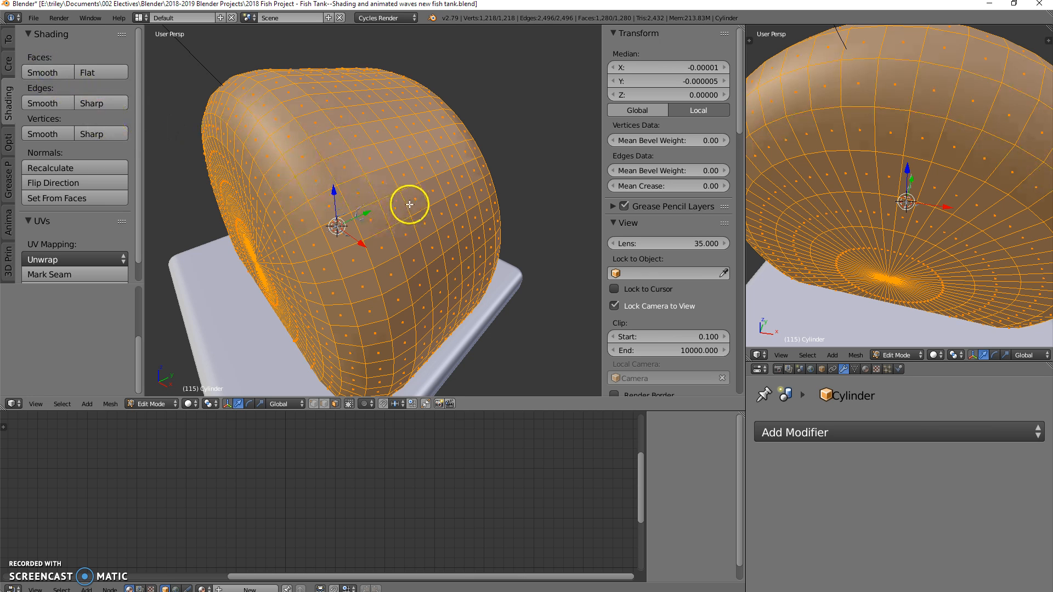
{"action": "scroll", "coordinate": [409, 202], "scroll_direction": "down", "scroll_amount": 2}
{"action": "key", "text": "Tab"}
{"action": "mouse_move", "coordinate": [404, 216]}
{"action": "middle_mouse_down"}
{"action": "mouse_move", "coordinate": [536, 200]}
{"action": "mouse_move", "coordinate": [545, 167]}
{"action": "mouse_move", "coordinate": [495, 221]}
{"action": "mouse_move", "coordinate": [367, 235]}
{"action": "mouse_move", "coordinate": [388, 212]}
{"action": "mouse_move", "coordinate": [422, 215]}
{"action": "middle_mouse_up"}
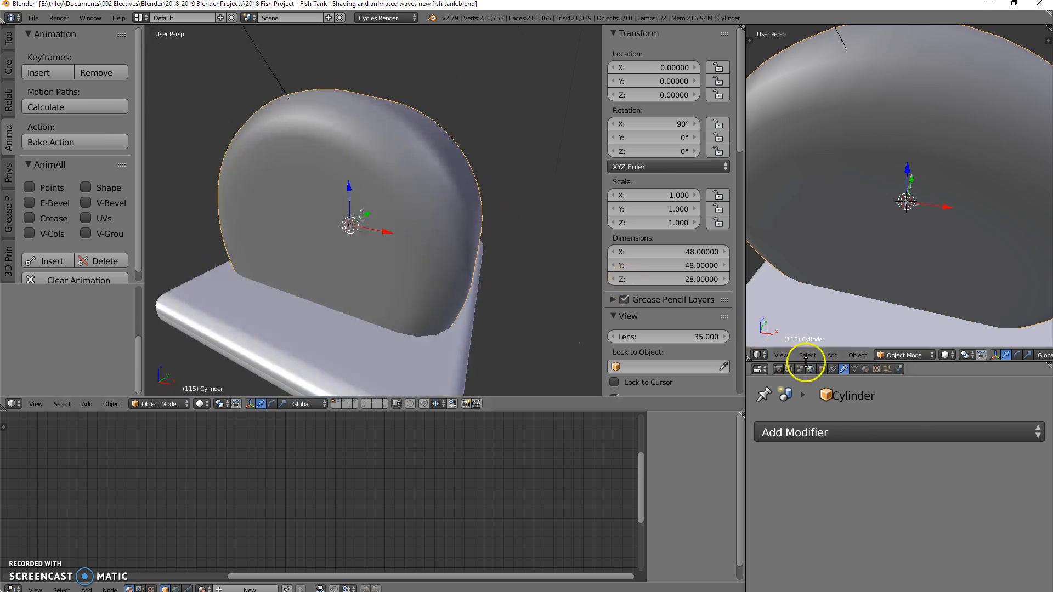
Step: Add a Subdivision Surface modifier to the tank cylinder with 2 view subdivisions
{"action": "left_click", "coordinate": [827, 434]}
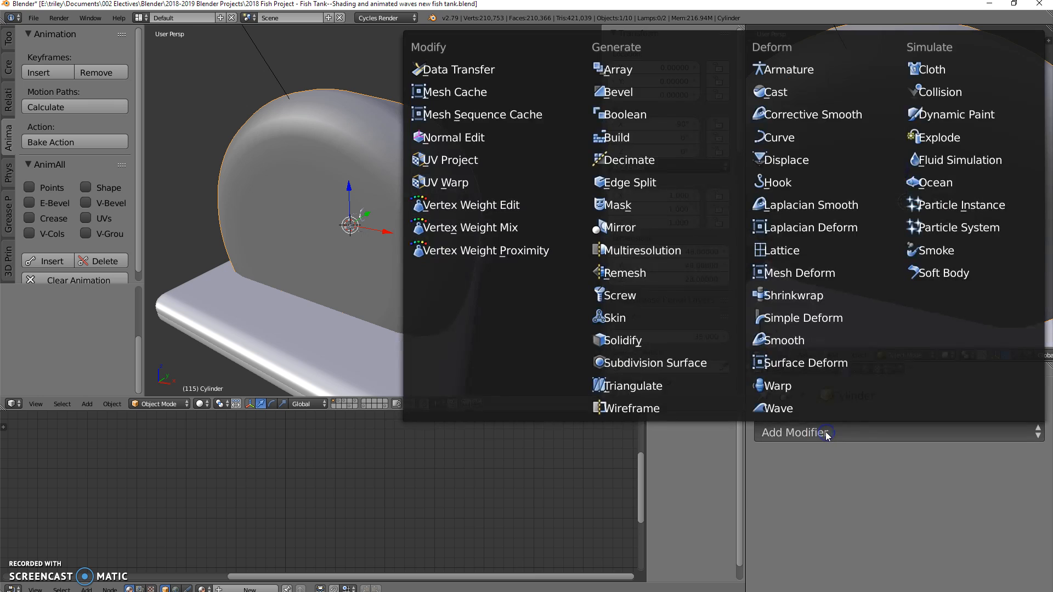
{"action": "left_click", "coordinate": [673, 363]}
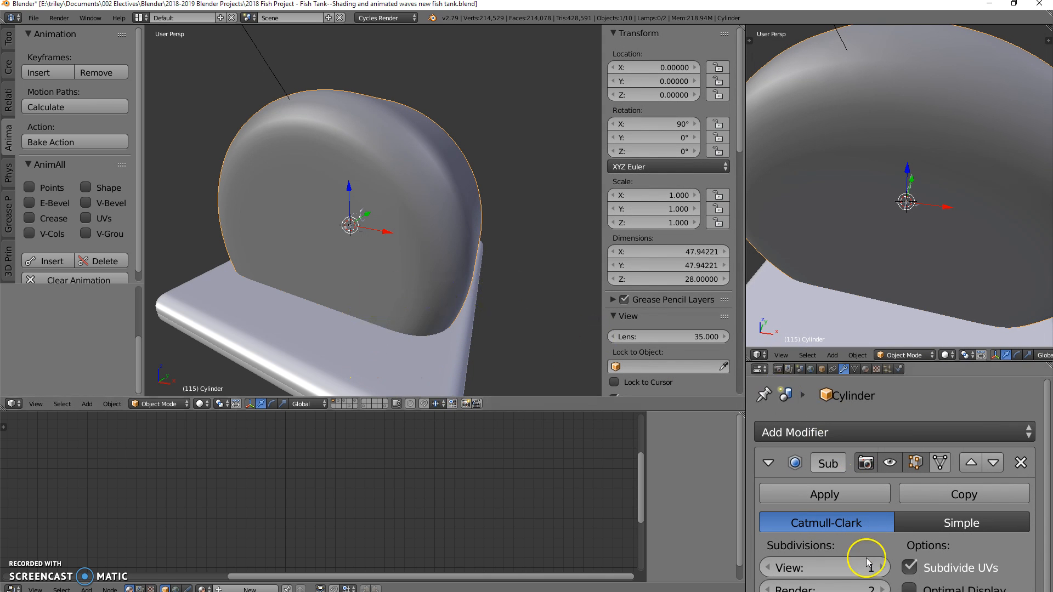
{"action": "left_click", "coordinate": [883, 568]}
{"action": "middle_click_drag", "start_coordinate": [423, 294], "coordinate": [242, 281]}
{"action": "middle_click_drag", "start_coordinate": [340, 269], "coordinate": [534, 253]}
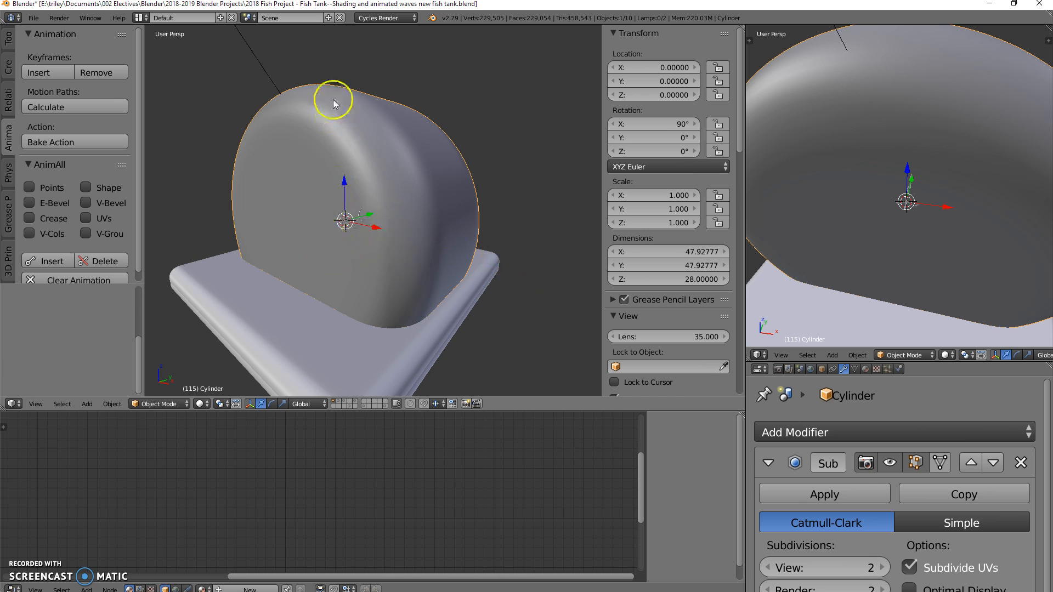
Step: Select the lower and upper halves of the table in turn and check their object names
{"action": "middle_click_drag", "start_coordinate": [256, 334], "coordinate": [280, 347]}
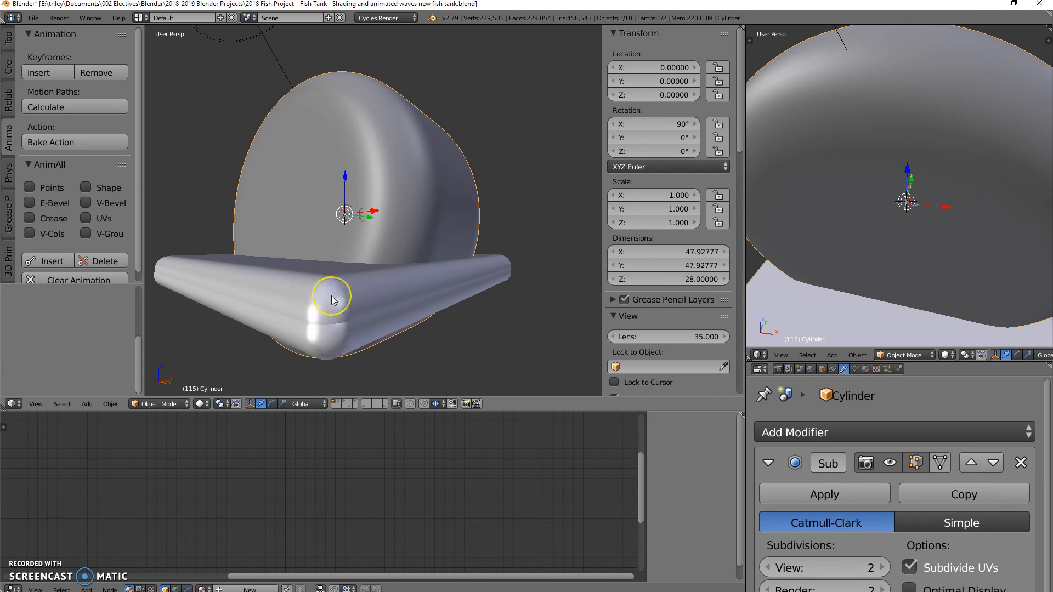
{"action": "right_click", "coordinate": [333, 337]}
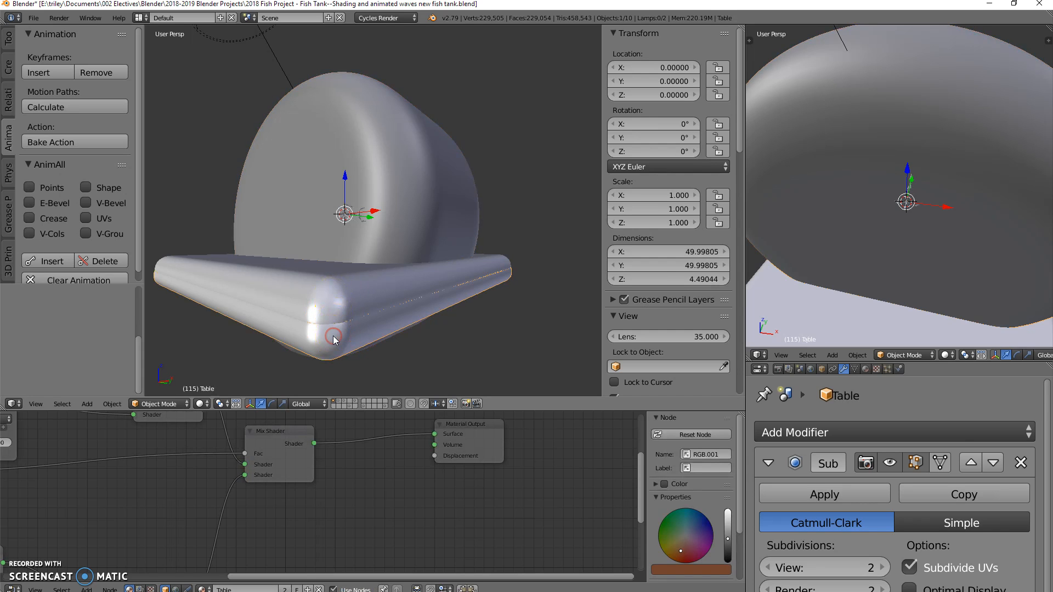
{"action": "scroll", "coordinate": [689, 297], "scroll_direction": "down", "scroll_amount": 8}
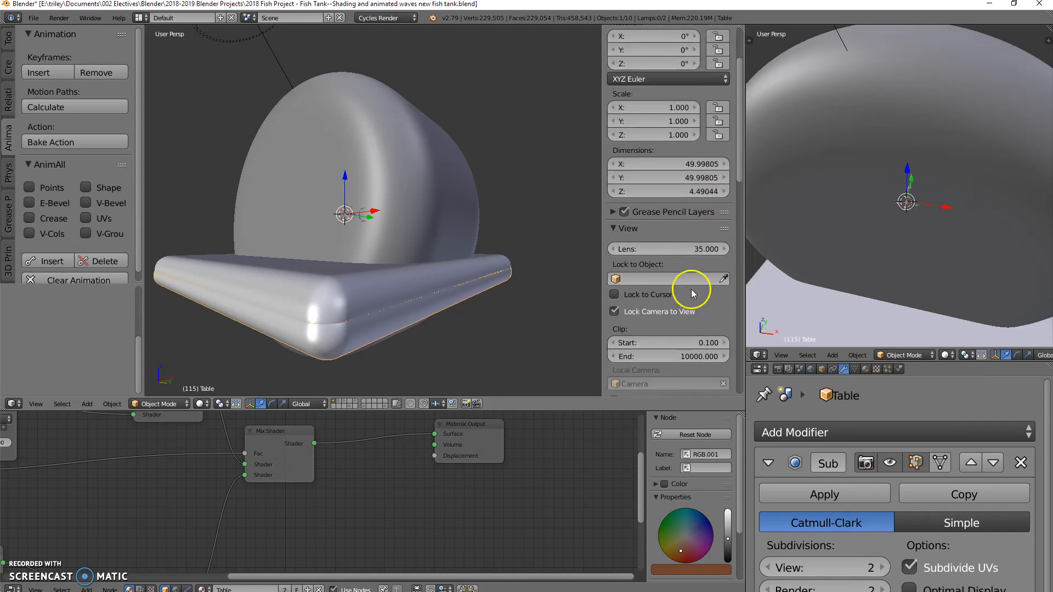
{"action": "scroll", "coordinate": [689, 312], "scroll_direction": "down", "scroll_amount": 1}
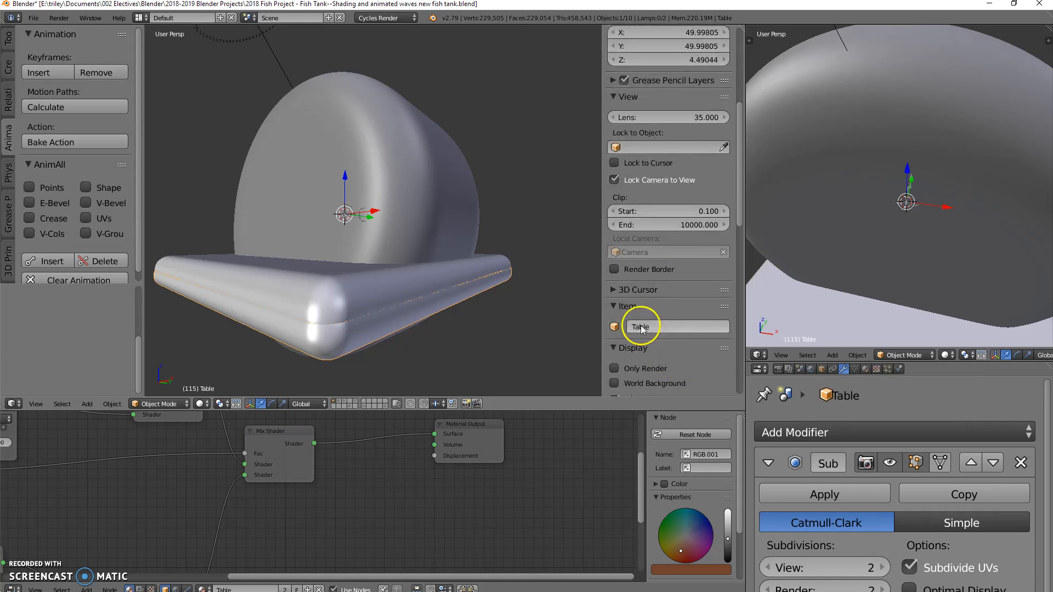
{"action": "right_click", "coordinate": [351, 297]}
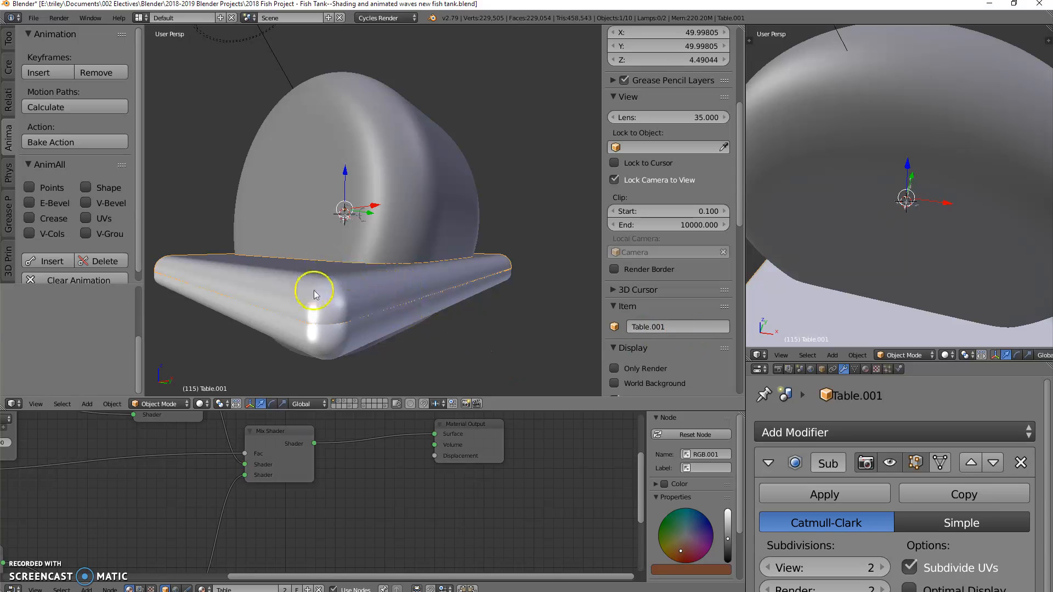
Step: Duplicate the tank cylinder in place and scale the copy to 0.95
{"action": "right_click", "coordinate": [368, 103]}
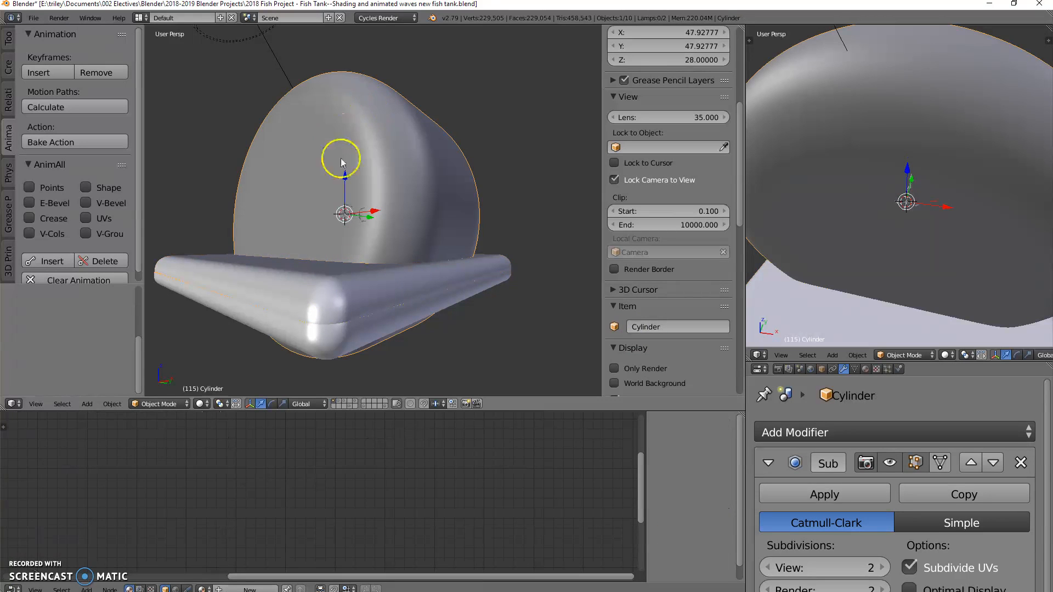
{"action": "middle_click_drag", "start_coordinate": [370, 181], "coordinate": [367, 242]}
{"action": "key", "text": "shift+d"}
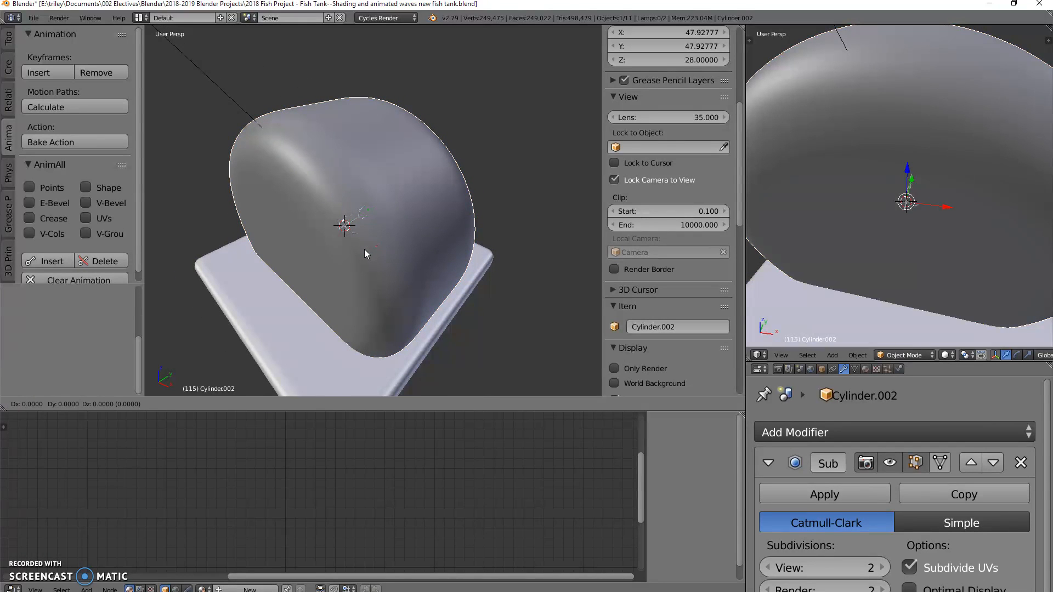
{"action": "left_click", "coordinate": [364, 249]}
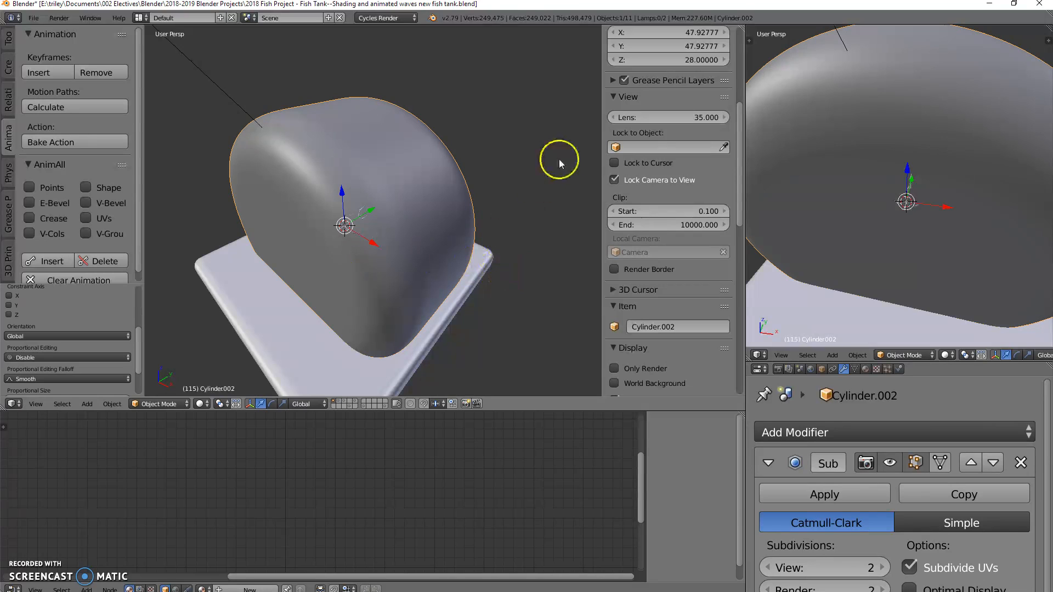
{"action": "key", "text": "s"}
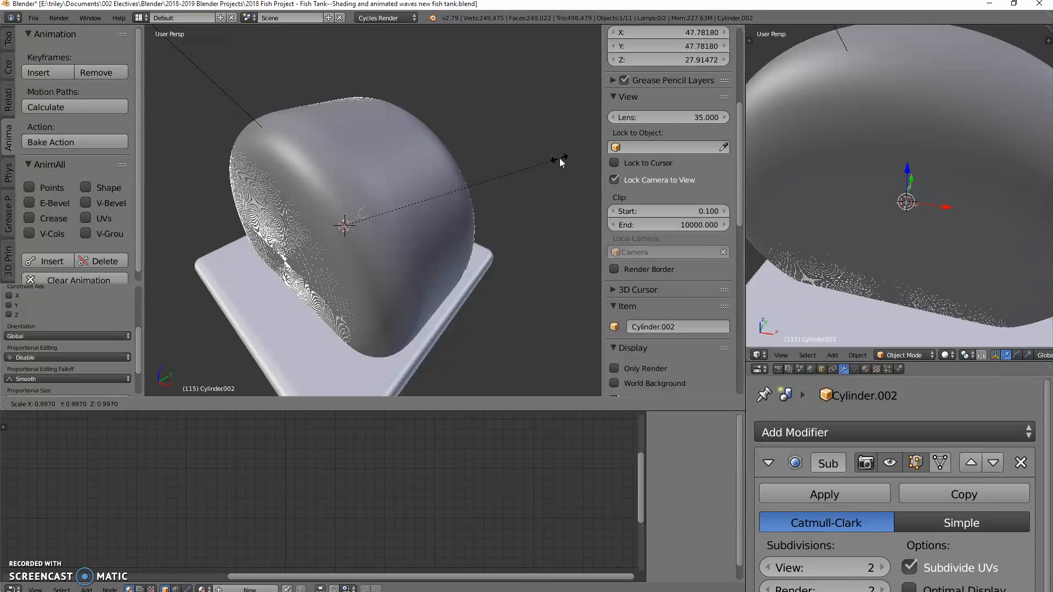
{"action": "type", "text": "0.9"}
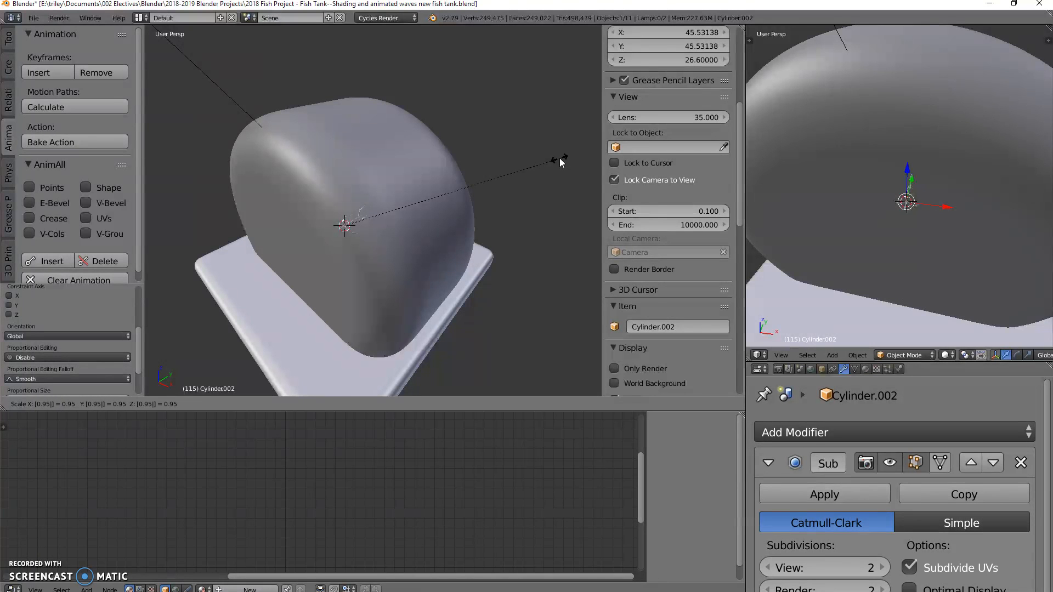
{"action": "key", "text": "Return"}
Step: Check the scaled copy in wireframe and hide the Subdivision Surface modifier in the viewport for both the copy and the outer cylinder
{"action": "key", "text": "z"}
{"action": "mouse_move", "coordinate": [529, 193]}
{"action": "middle_mouse_down"}
{"action": "mouse_move", "coordinate": [518, 232]}
{"action": "mouse_move", "coordinate": [498, 189]}
{"action": "mouse_move", "coordinate": [512, 170]}
{"action": "mouse_move", "coordinate": [172, 198]}
{"action": "mouse_move", "coordinate": [174, 242]}
{"action": "mouse_move", "coordinate": [547, 209]}
{"action": "mouse_move", "coordinate": [508, 185]}
{"action": "mouse_move", "coordinate": [540, 197]}
{"action": "mouse_move", "coordinate": [447, 203]}
{"action": "mouse_move", "coordinate": [477, 216]}
{"action": "mouse_move", "coordinate": [562, 195]}
{"action": "mouse_move", "coordinate": [500, 224]}
{"action": "middle_mouse_up"}
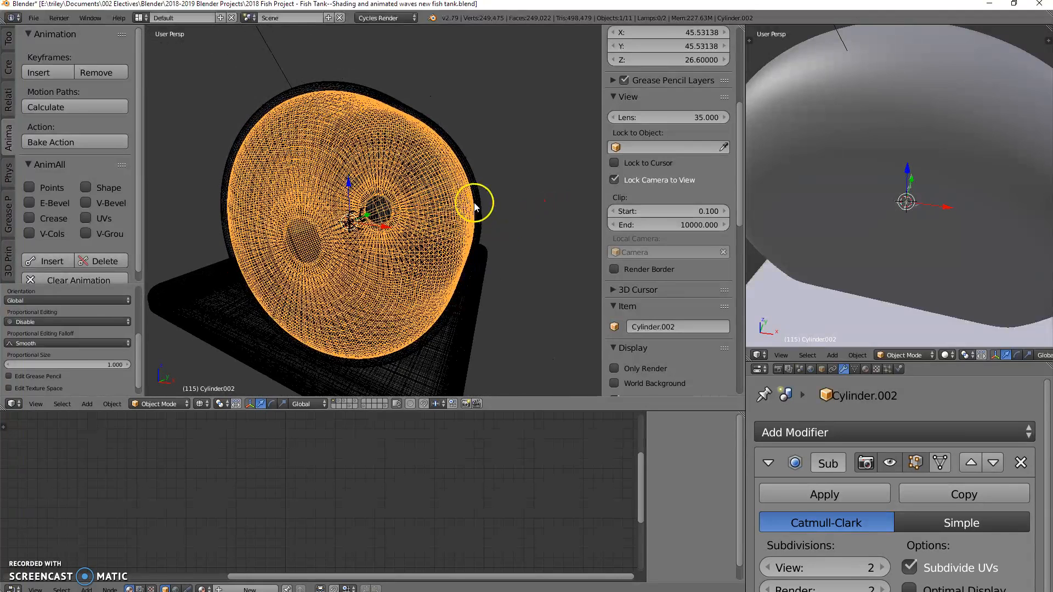
{"action": "key", "text": "Tab"}
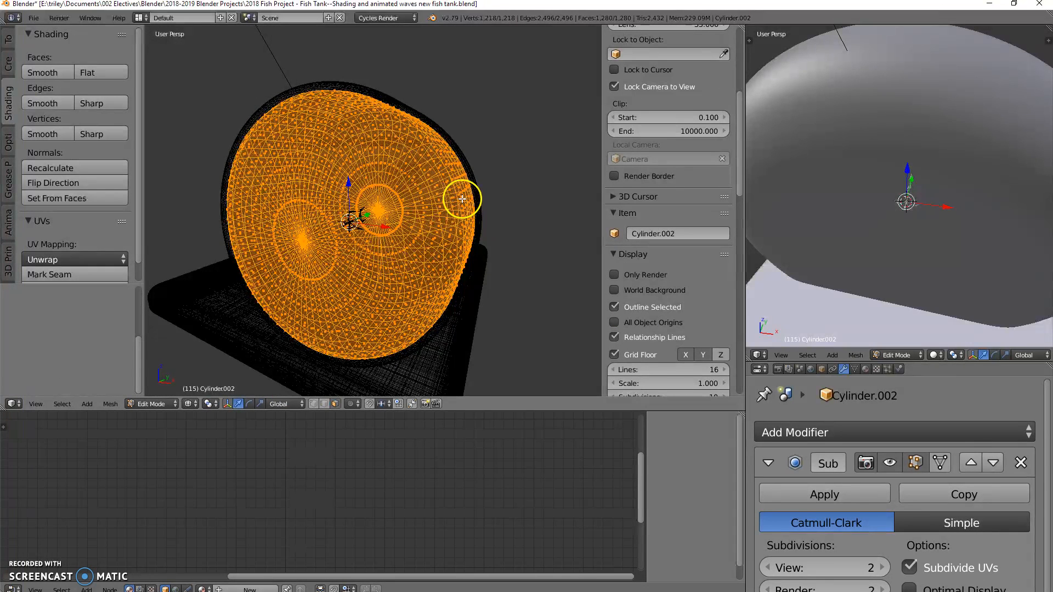
{"action": "key", "text": "z"}
{"action": "mouse_move", "coordinate": [493, 200]}
{"action": "middle_mouse_down"}
{"action": "mouse_move", "coordinate": [425, 204]}
{"action": "mouse_move", "coordinate": [500, 218]}
{"action": "mouse_move", "coordinate": [423, 148]}
{"action": "mouse_move", "coordinate": [432, 143]}
{"action": "mouse_move", "coordinate": [425, 159]}
{"action": "middle_mouse_up"}
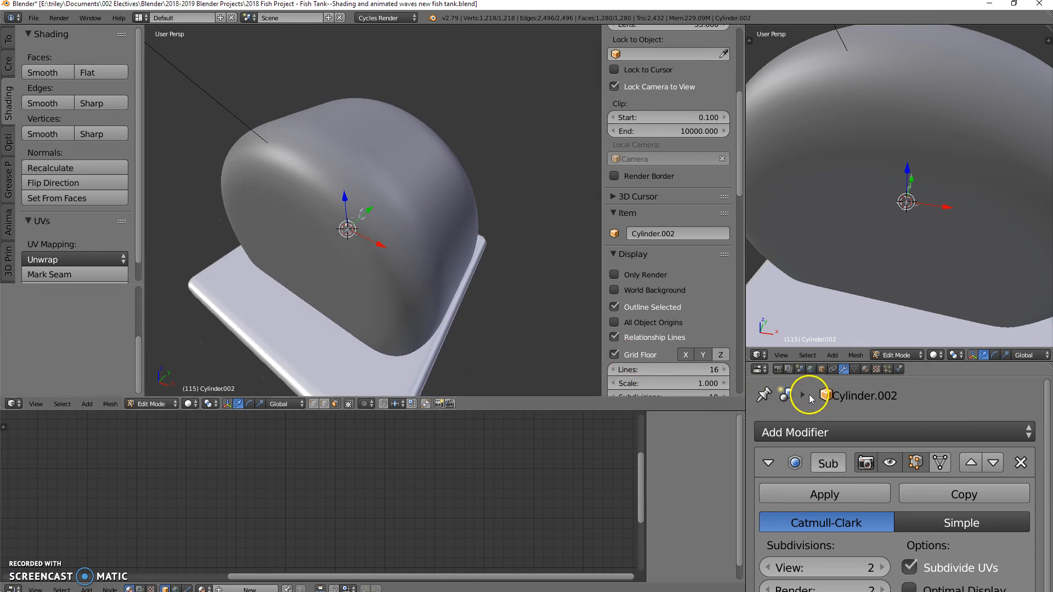
{"action": "left_click", "coordinate": [889, 464]}
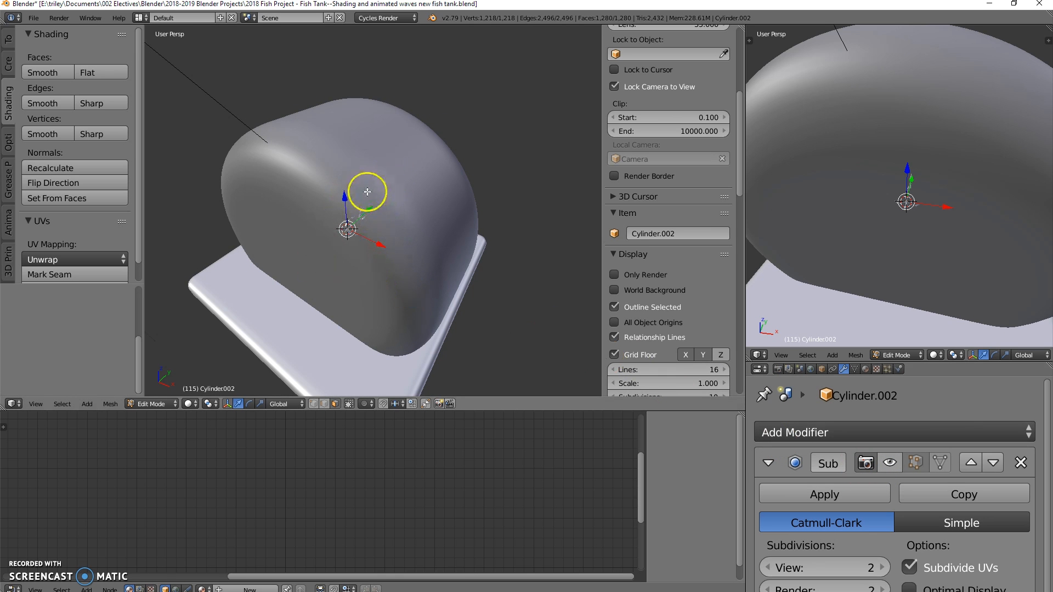
{"action": "middle_click_drag", "start_coordinate": [280, 249], "coordinate": [293, 234]}
{"action": "middle_click_drag", "start_coordinate": [476, 184], "coordinate": [417, 214]}
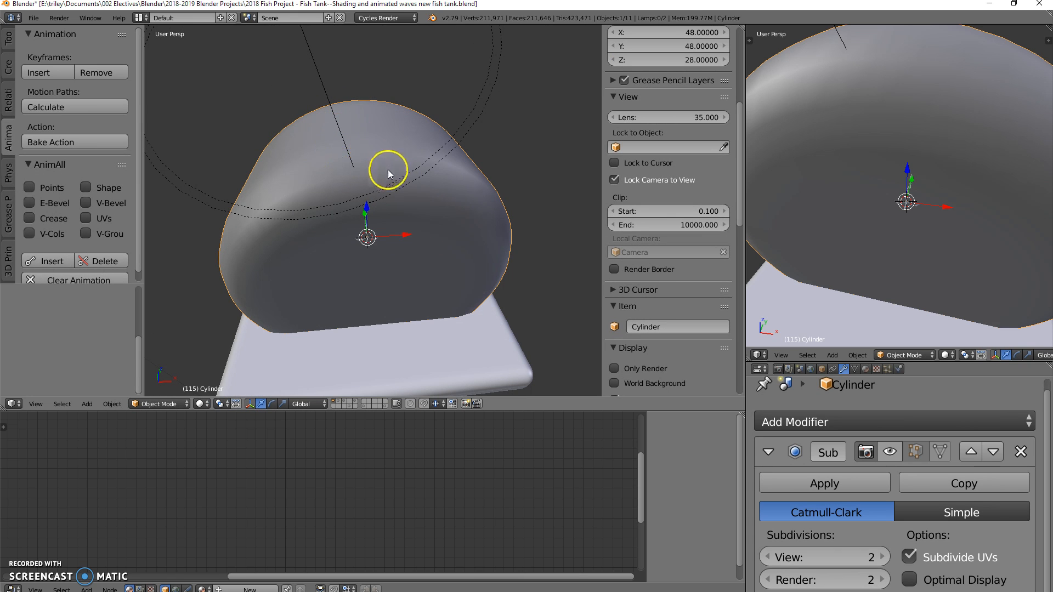
Step: Snap the 3D cursor to the centre vertex on top of the outer tank cylinder, working from the top orthographic view
{"action": "middle_click_drag", "start_coordinate": [382, 292], "coordinate": [343, 278]}
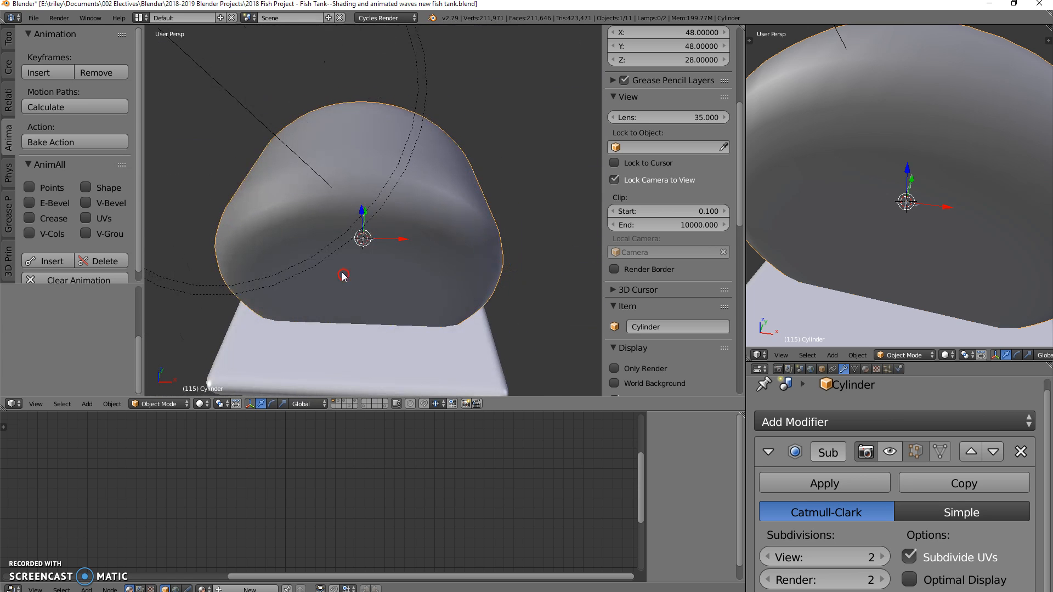
{"action": "right_click", "coordinate": [327, 151]}
{"action": "right_click", "coordinate": [327, 157]}
{"action": "key", "text": "KP_7"}
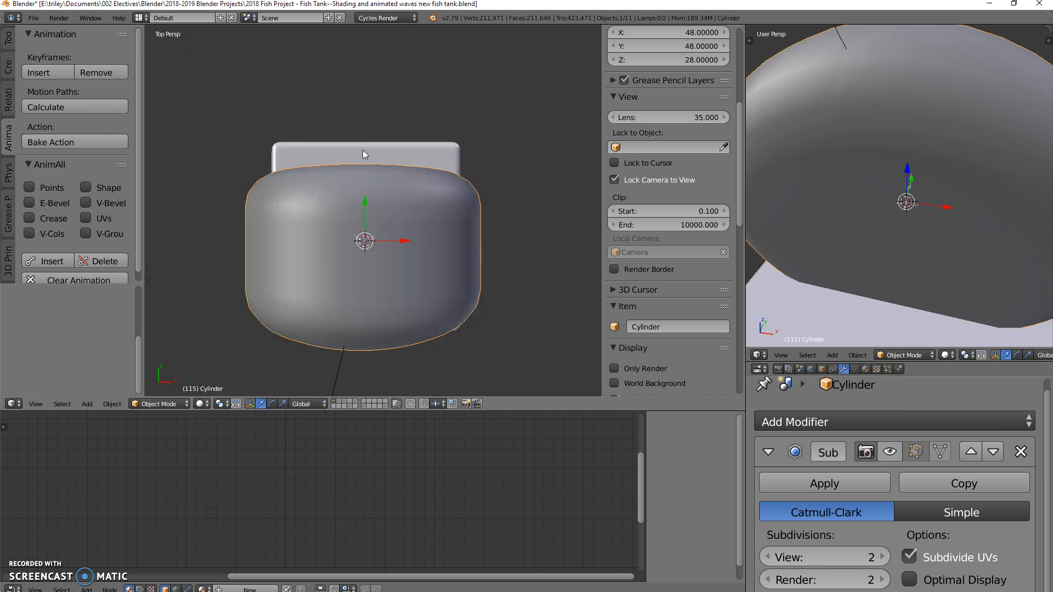
{"action": "key", "text": "KP_5"}
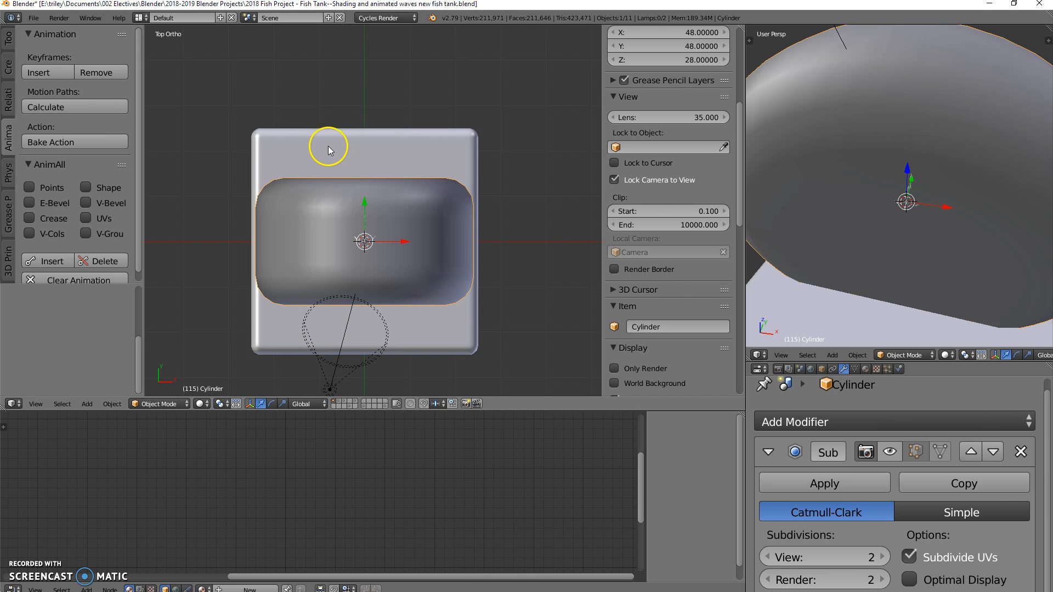
{"action": "key", "text": "Tab"}
{"action": "scroll", "coordinate": [355, 230], "scroll_direction": "up", "scroll_amount": 6}
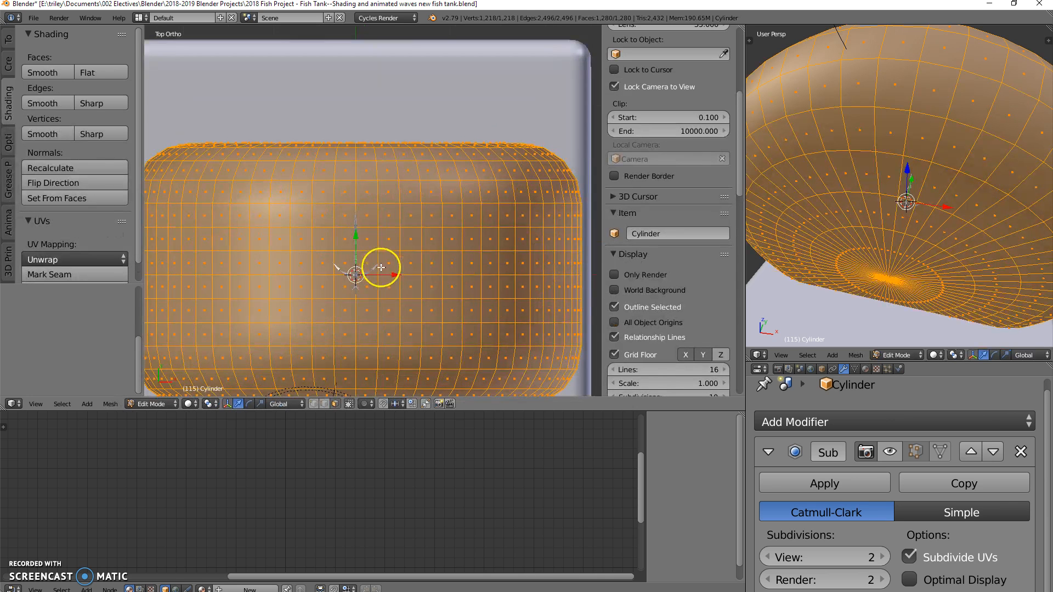
{"action": "middle_click_drag", "start_coordinate": [411, 191], "coordinate": [401, 167], "text": "shift"}
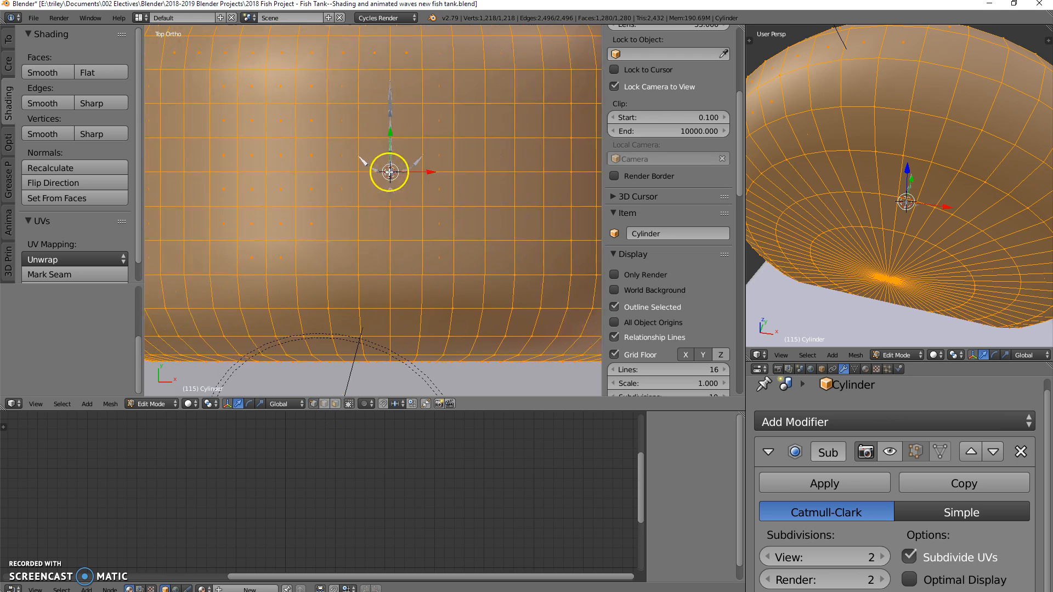
{"action": "right_click", "coordinate": [390, 172]}
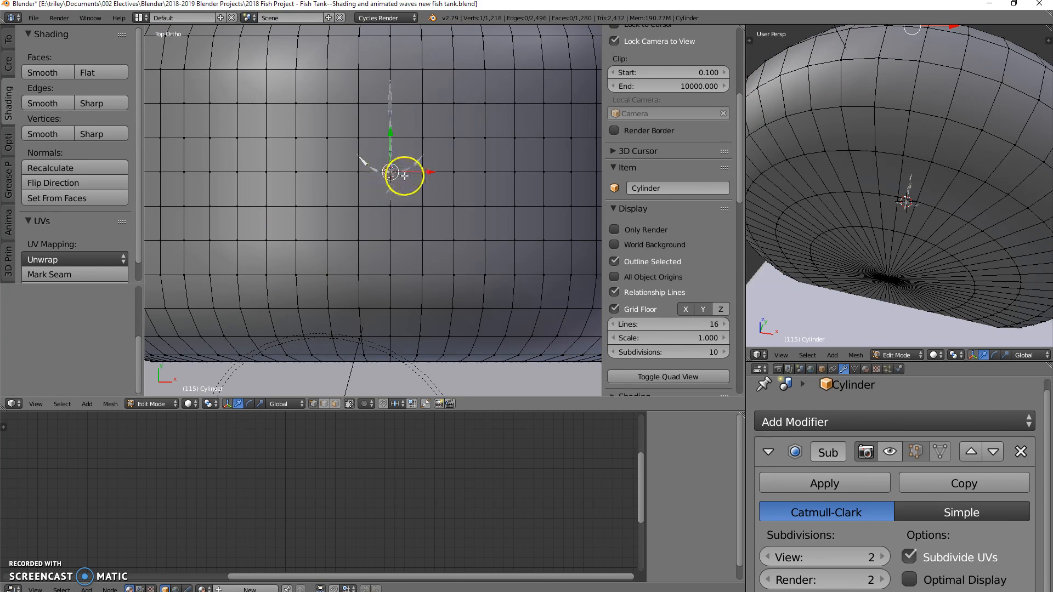
{"action": "scroll", "coordinate": [405, 175], "scroll_direction": "down", "scroll_amount": 1}
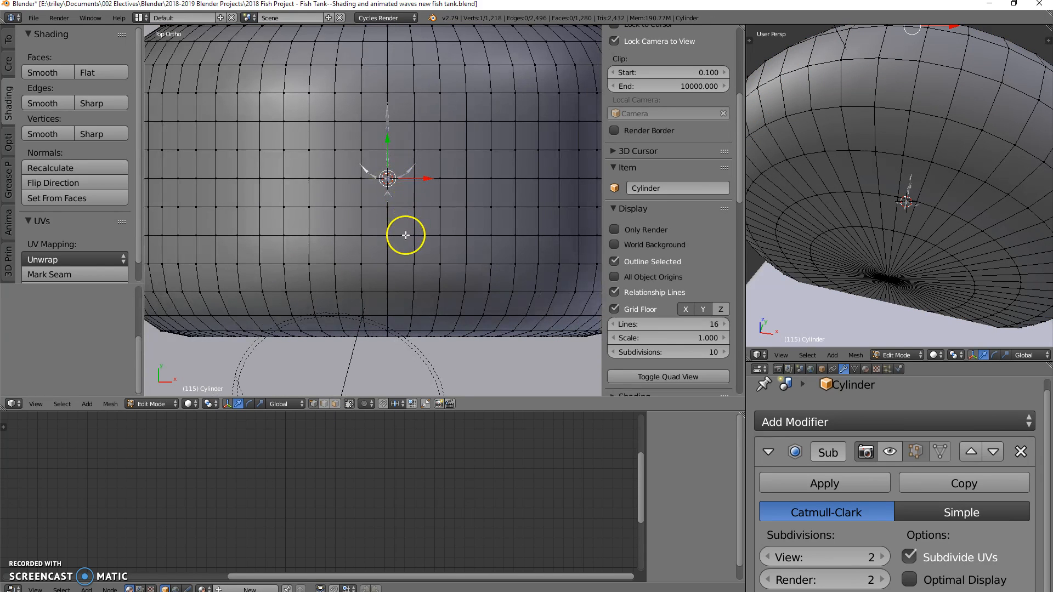
{"action": "middle_click_drag", "start_coordinate": [402, 248], "coordinate": [388, 341]}
{"action": "key", "text": "shift+s"}
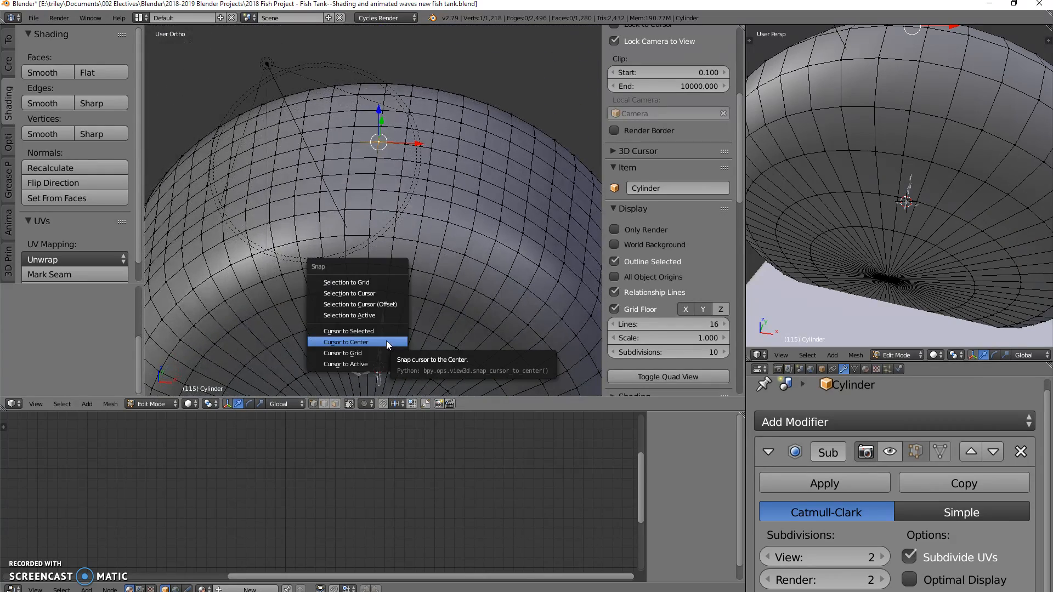
{"action": "left_click", "coordinate": [373, 331]}
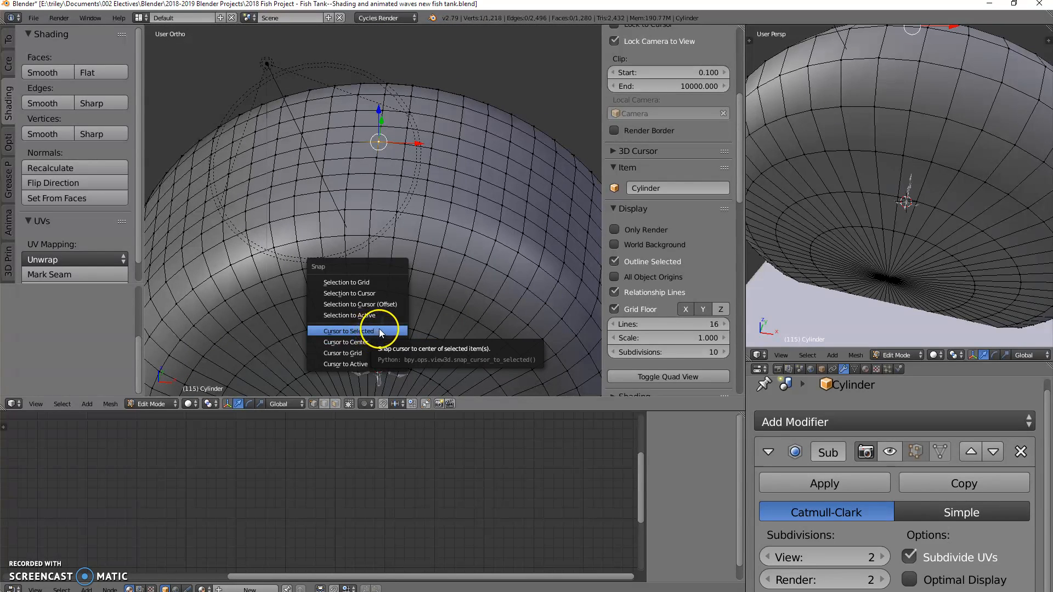
{"action": "left_click", "coordinate": [380, 330]}
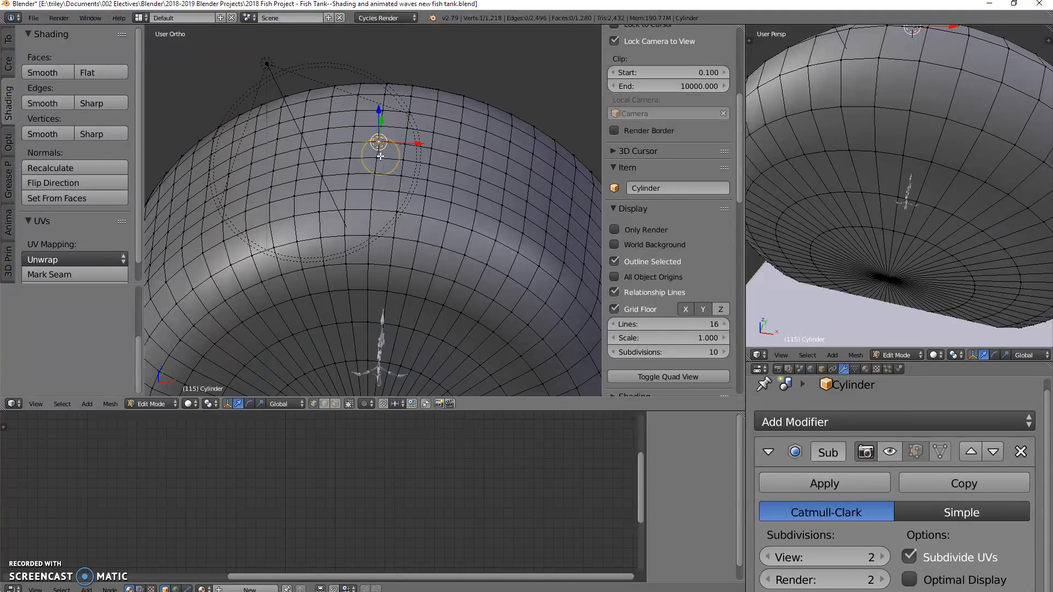
{"action": "key", "text": "Tab"}
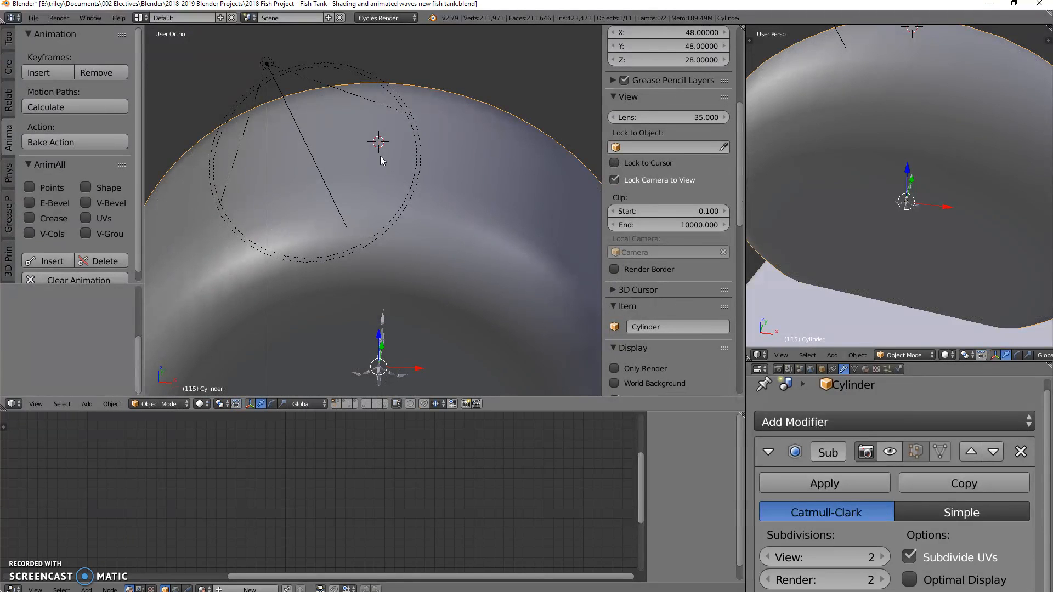
Step: Add a mesh circle with 64 vertices at the 3D cursor on top of the tank
{"action": "key", "text": "shift+a"}
{"action": "mouse_move", "coordinate": [380, 155]}
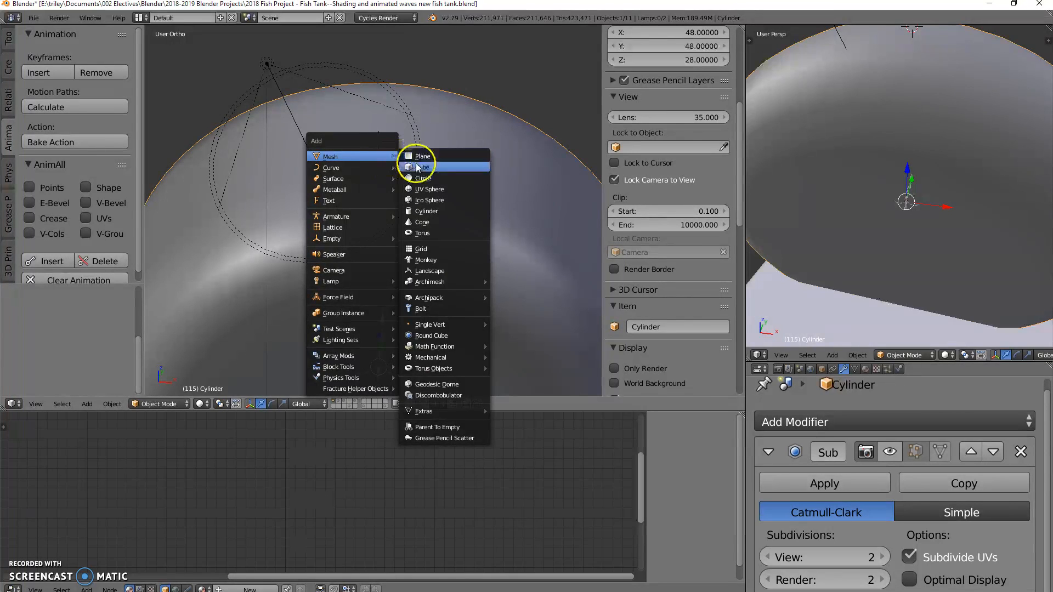
{"action": "left_click", "coordinate": [423, 178]}
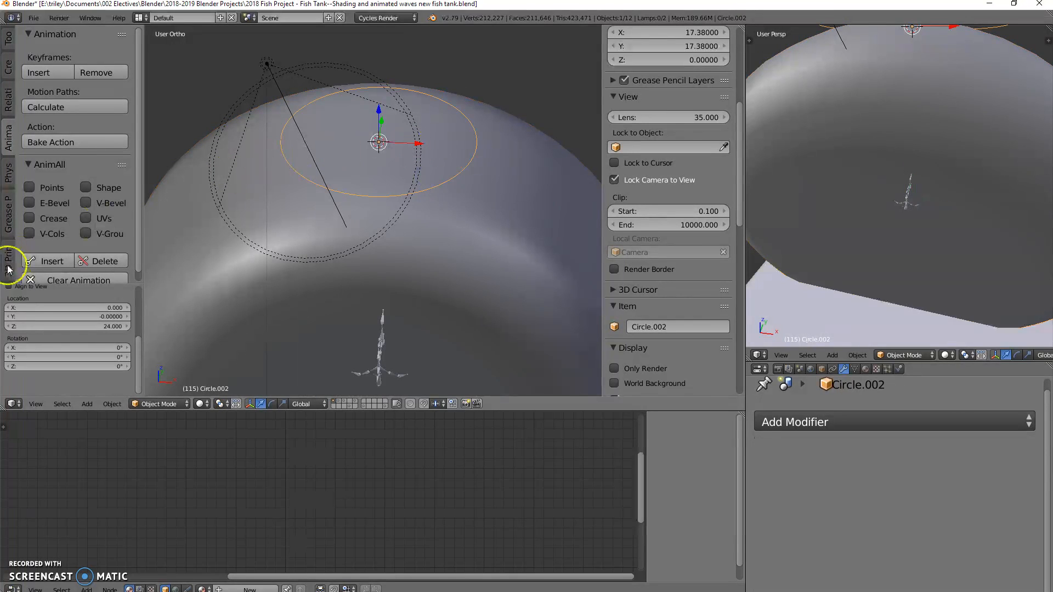
{"action": "scroll", "coordinate": [55, 321], "scroll_direction": "up", "scroll_amount": 5}
{"action": "left_click", "coordinate": [70, 313]}
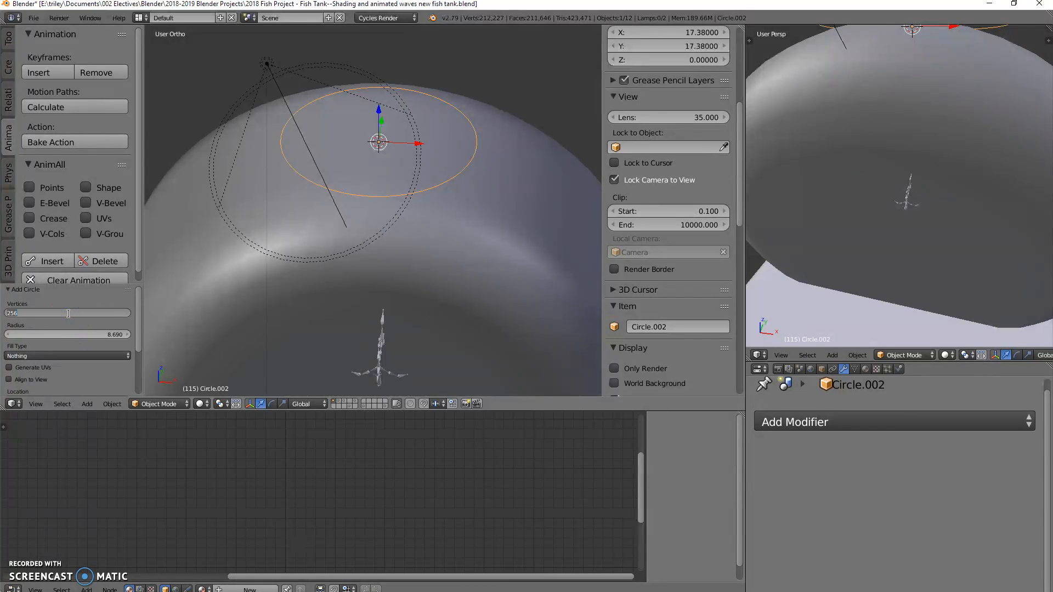
{"action": "key", "text": "Return"}
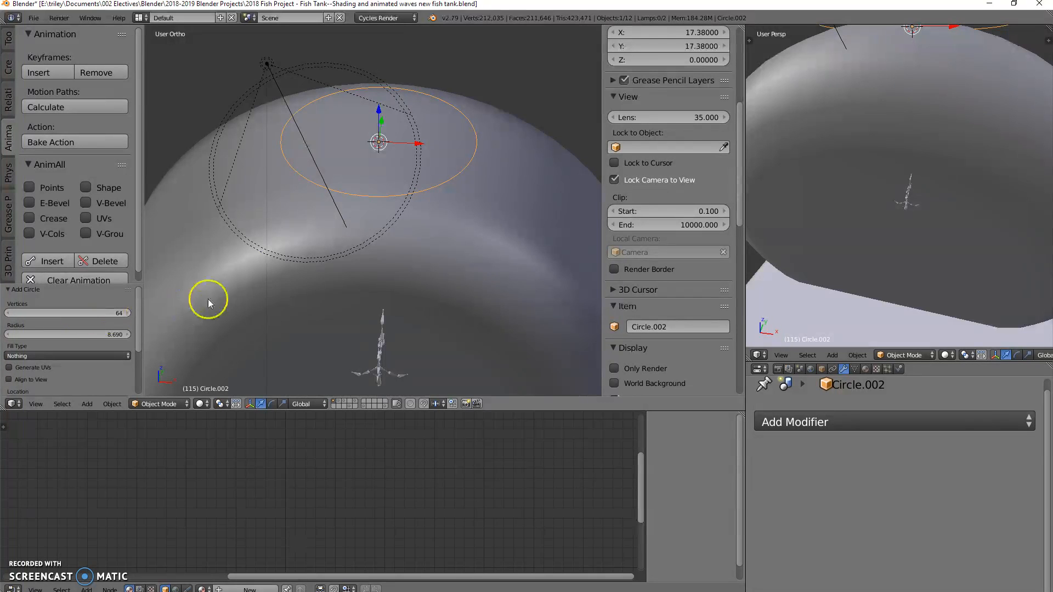
Step: Scale the circle in top view to about 21 units across as the outline for the tank's opening
{"action": "key", "text": "KP_7"}
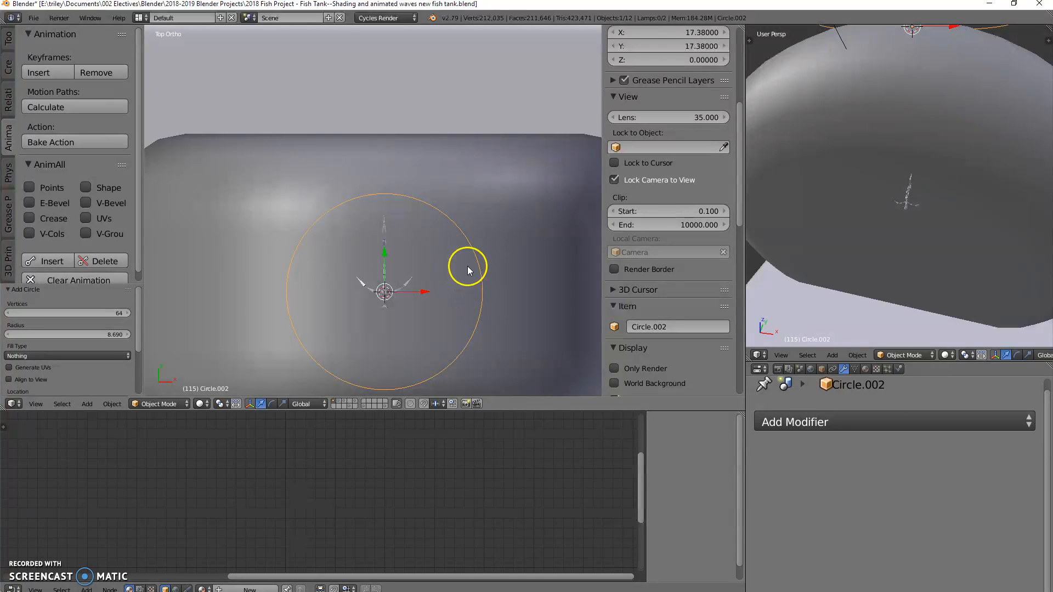
{"action": "key", "text": "s"}
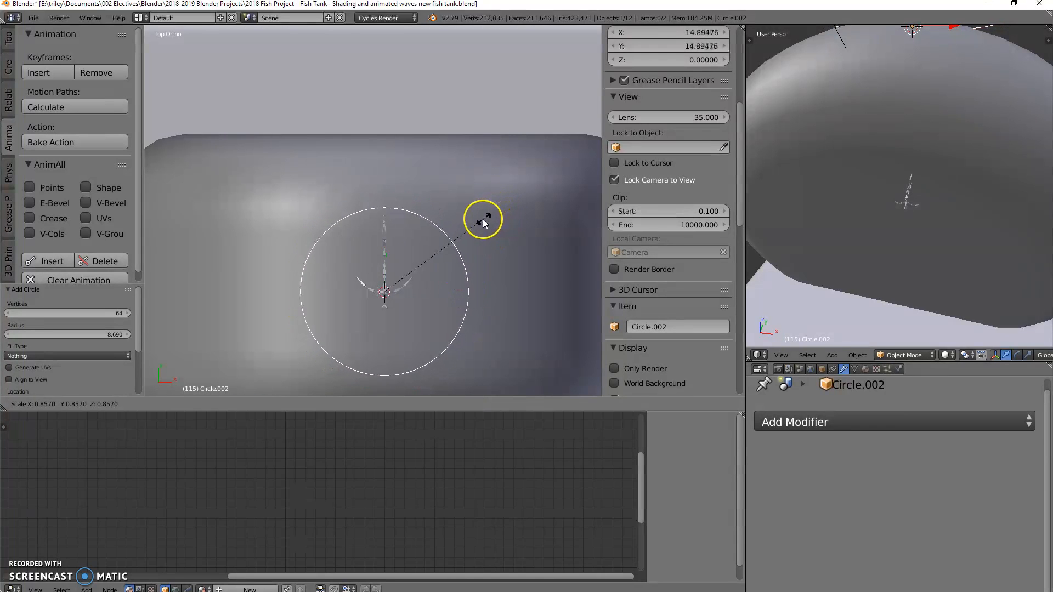
{"action": "left_click", "coordinate": [482, 218]}
{"action": "middle_click_drag", "start_coordinate": [475, 291], "coordinate": [495, 193]}
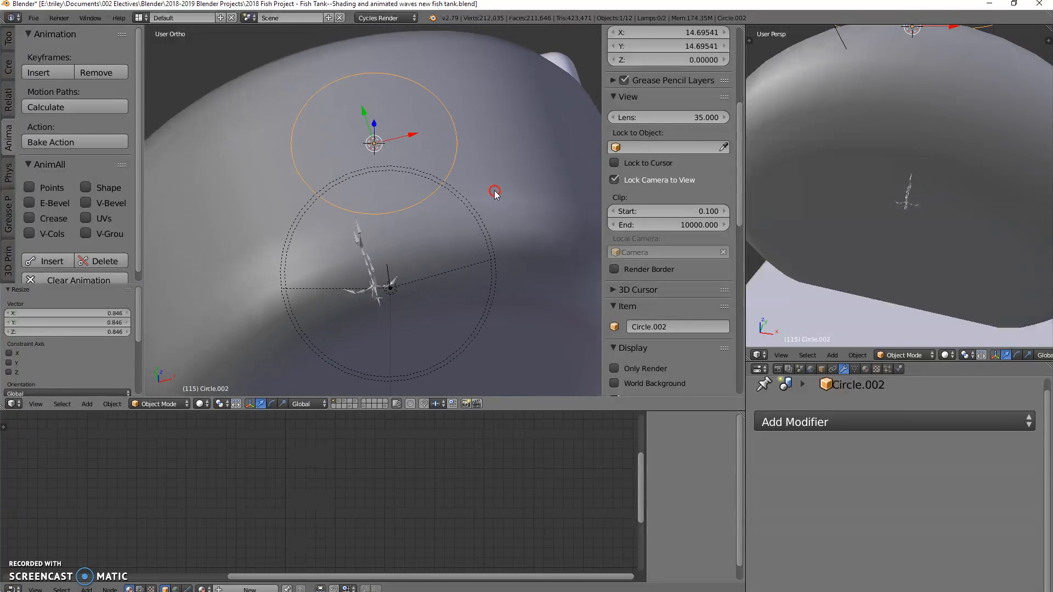
{"action": "key", "text": "KP_7"}
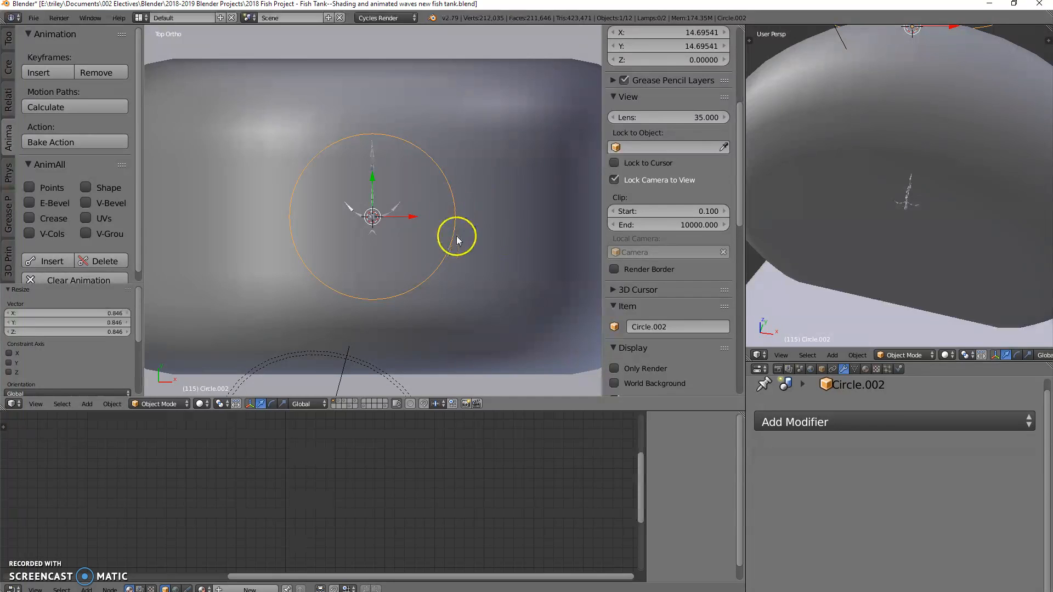
{"action": "key", "text": "s"}
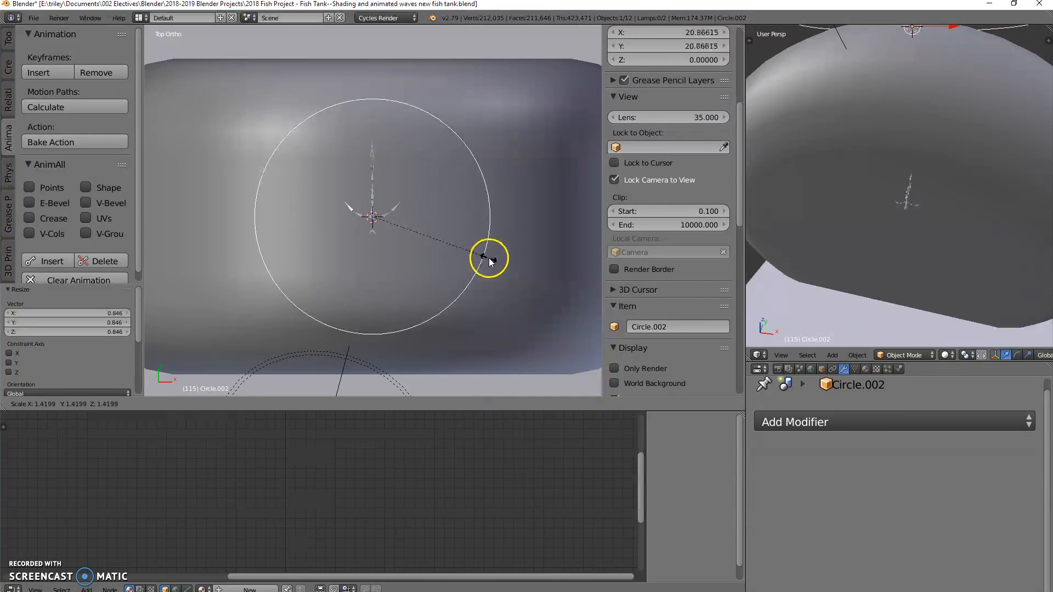
{"action": "left_click", "coordinate": [491, 258]}
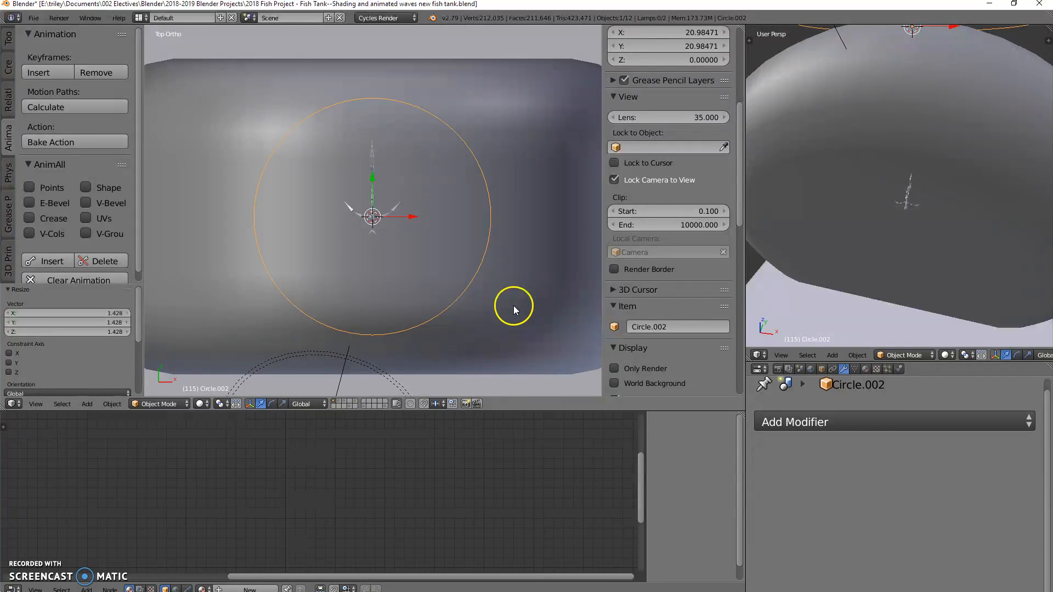
Step: Add the outer cylinder to the selection and cut the circle's outline into its mesh with Knife Project from top view
{"action": "right_click", "coordinate": [519, 195], "text": "shift"}
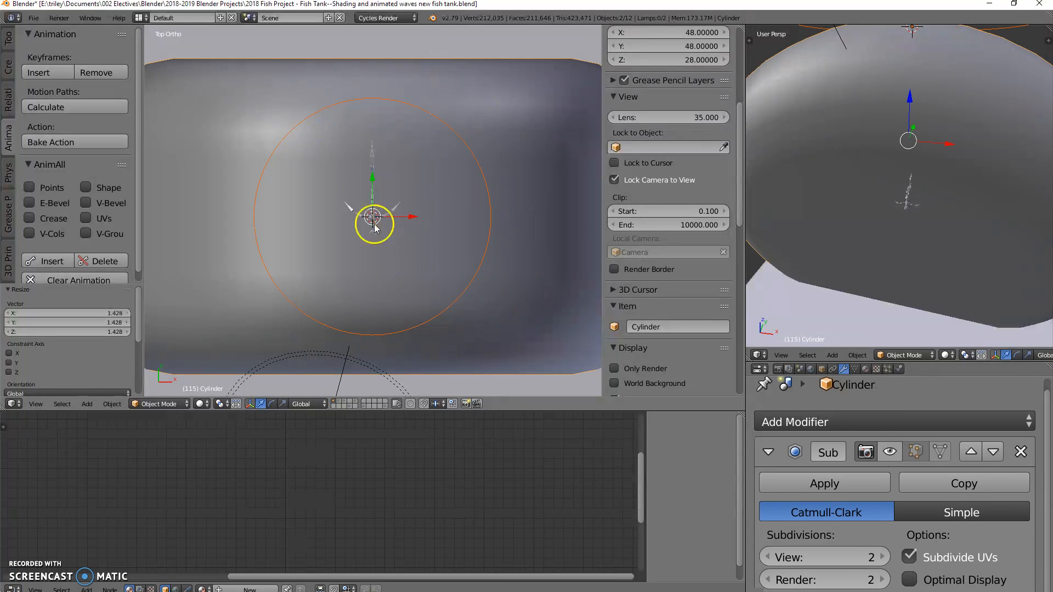
{"action": "key", "text": "Tab"}
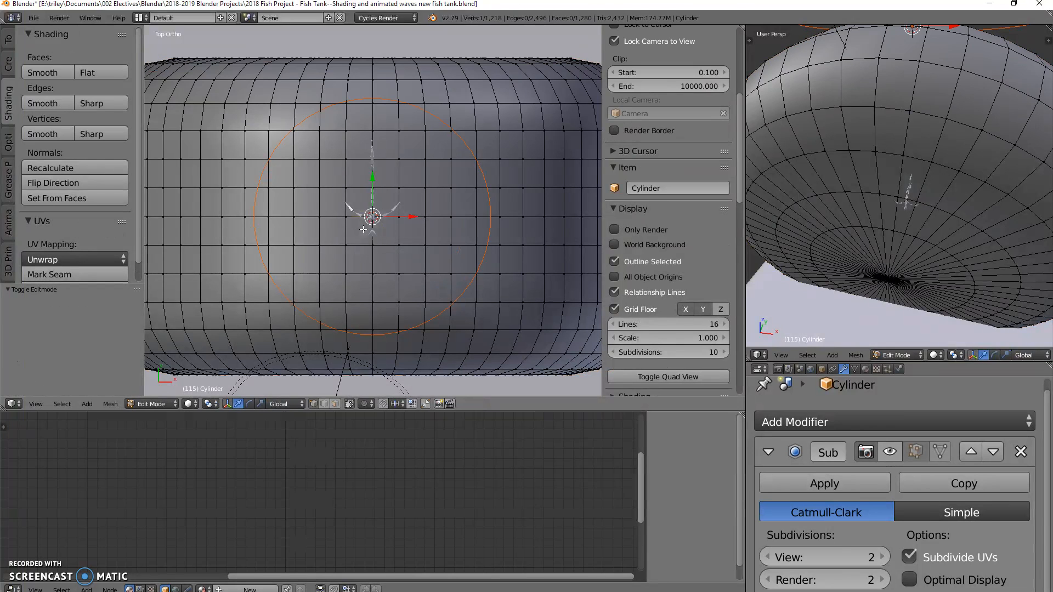
{"action": "key", "text": "c"}
{"action": "left_click", "coordinate": [9, 41]}
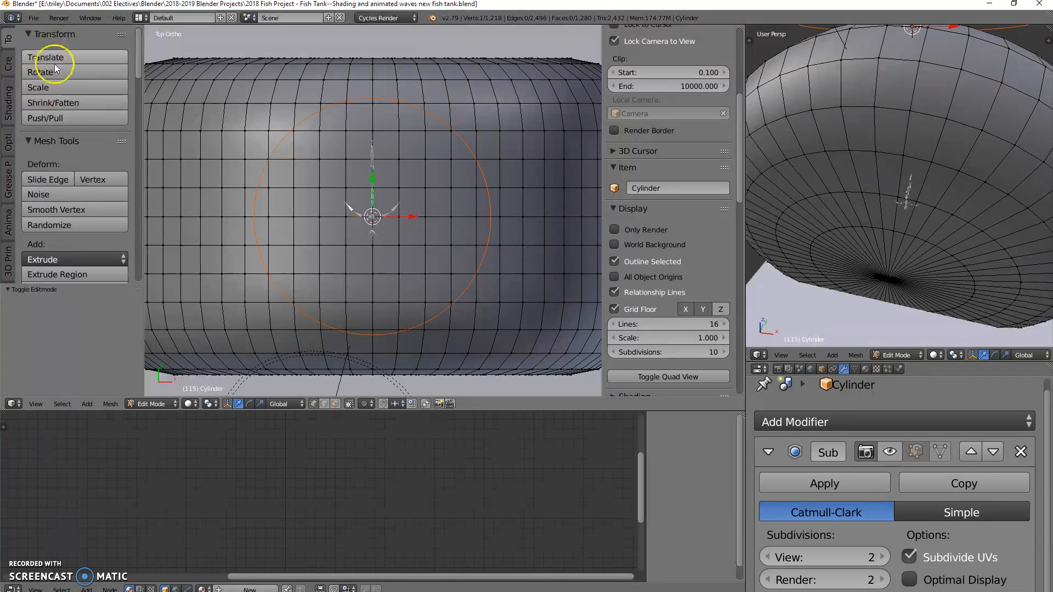
{"action": "scroll", "coordinate": [63, 87], "scroll_direction": "down", "scroll_amount": 4}
{"action": "scroll", "coordinate": [63, 97], "scroll_direction": "down", "scroll_amount": 4}
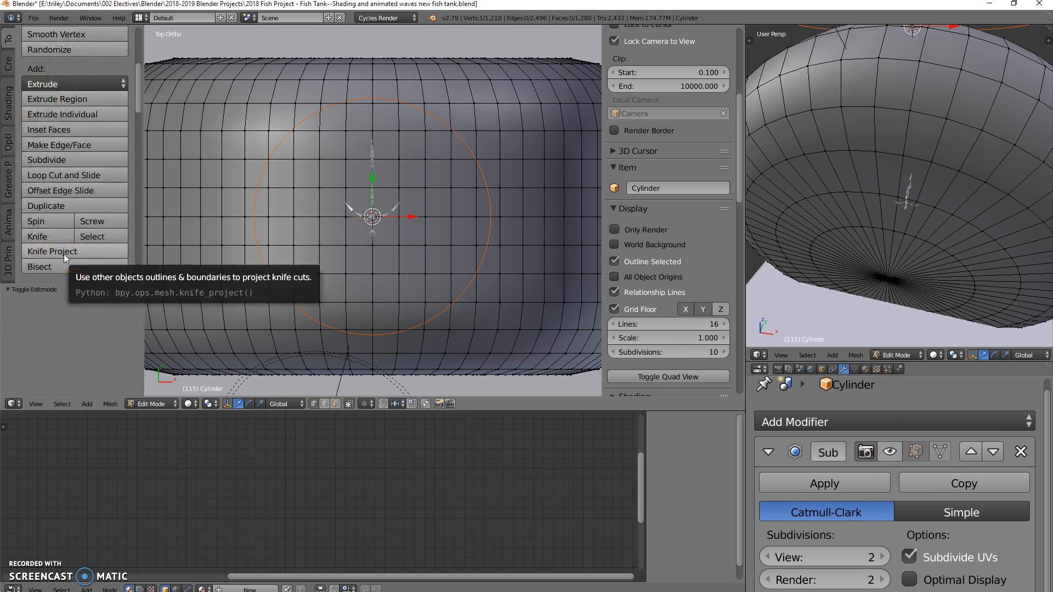
{"action": "left_click", "coordinate": [63, 254]}
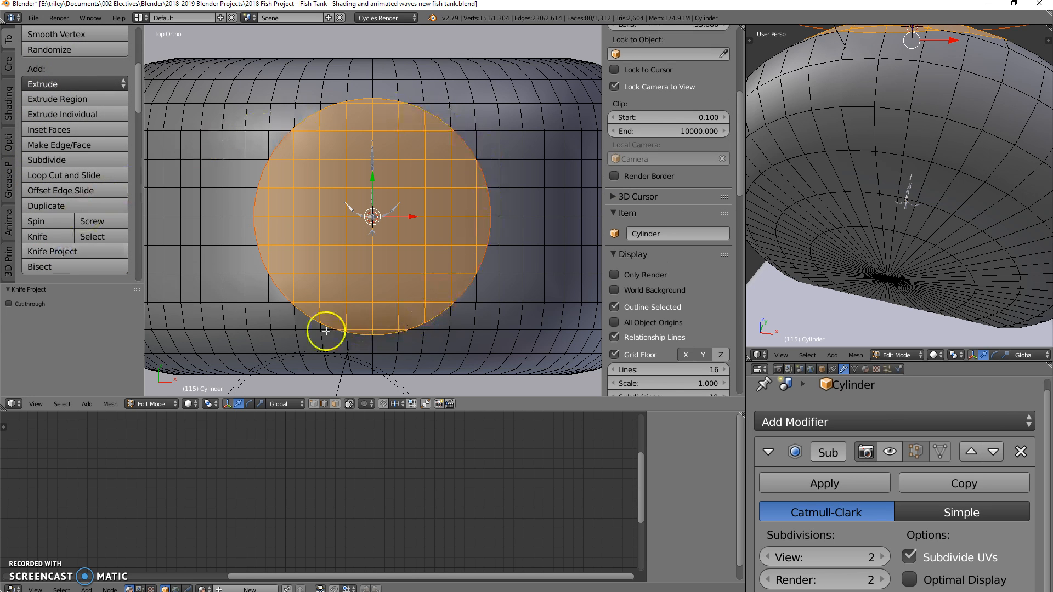
Step: Extrude the circular faces on top of the tank about 3.89 units upward along the global Z axis
{"action": "middle_click_drag", "start_coordinate": [418, 311], "coordinate": [482, 332]}
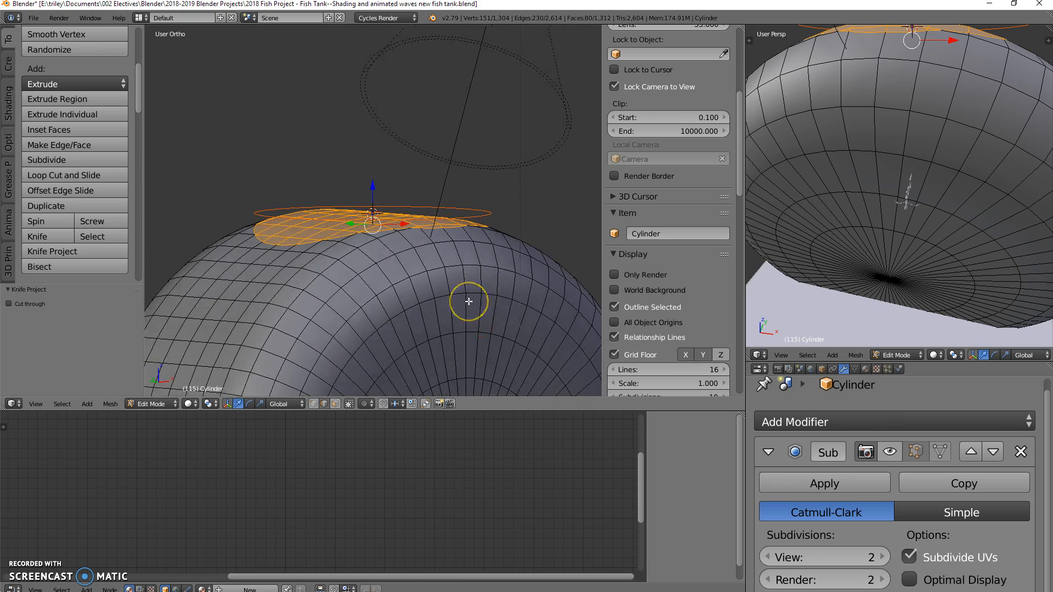
{"action": "key", "text": "e"}
{"action": "key", "text": "z"}
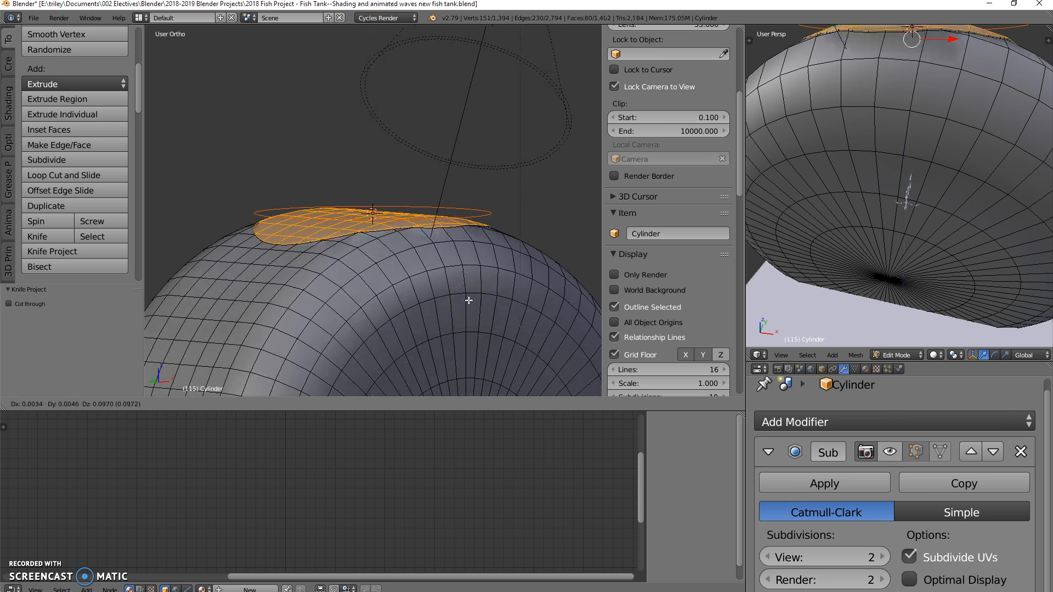
{"action": "key", "text": "z"}
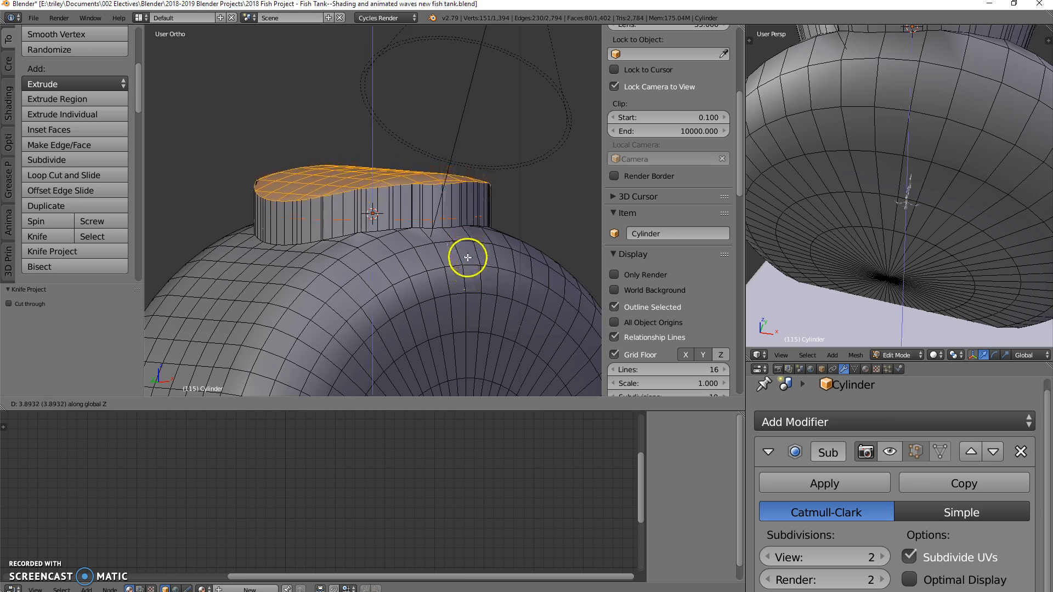
{"action": "left_click", "coordinate": [466, 253]}
Step: Flatten the extruded top faces by scaling them to 0 along Z
{"action": "middle_click_drag", "start_coordinate": [446, 277], "coordinate": [427, 301]}
{"action": "type", "text": "sz"}
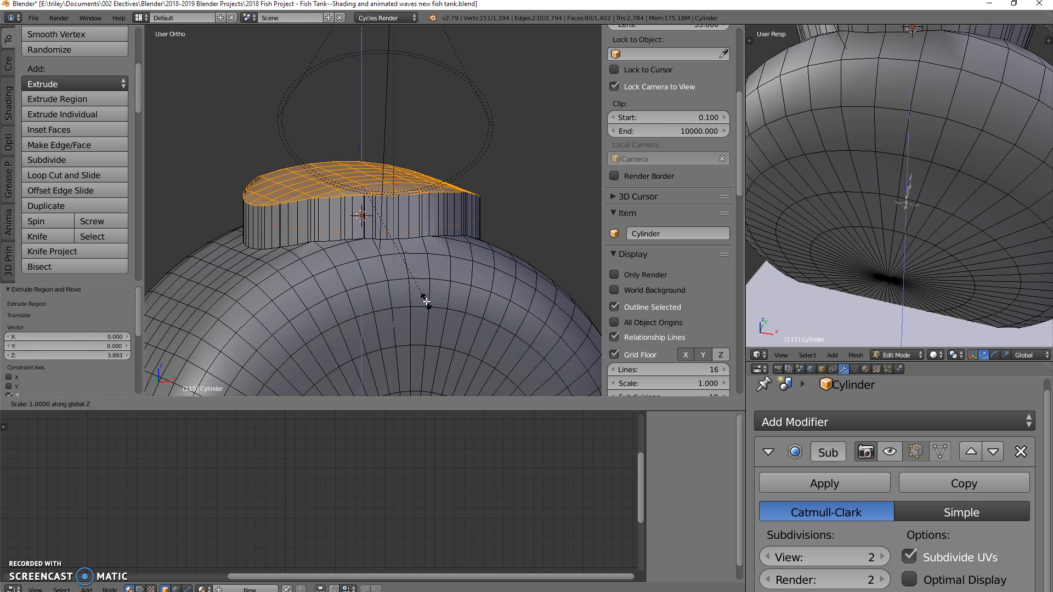
{"action": "type", "text": "0"}
{"action": "key", "text": "Return"}
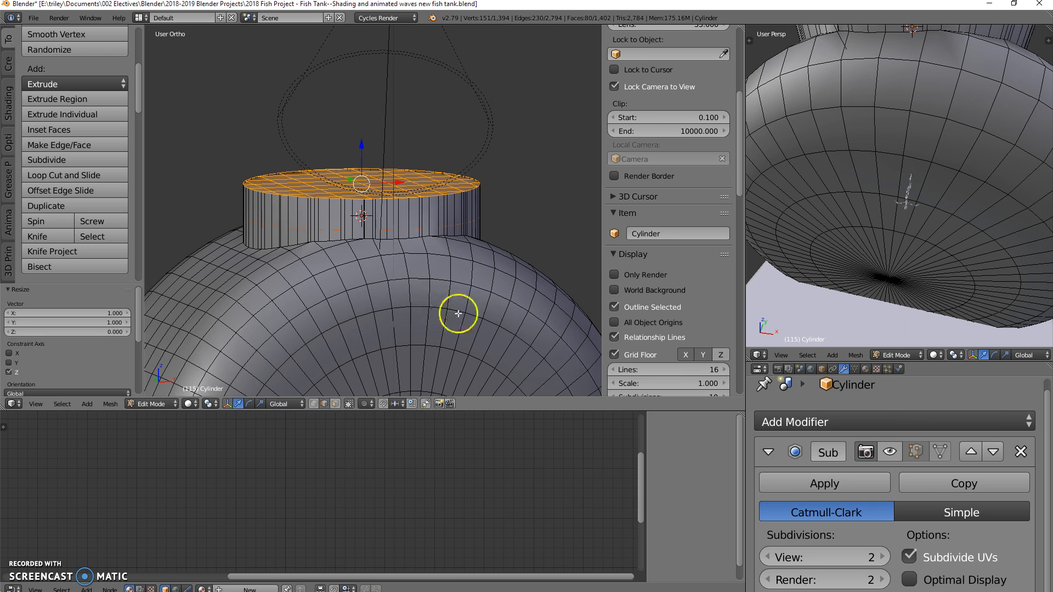
Step: Delete the flattened top faces to open the tank's neck, inspect the opening, and return to Object Mode
{"action": "middle_click_drag", "start_coordinate": [521, 258], "coordinate": [412, 198]}
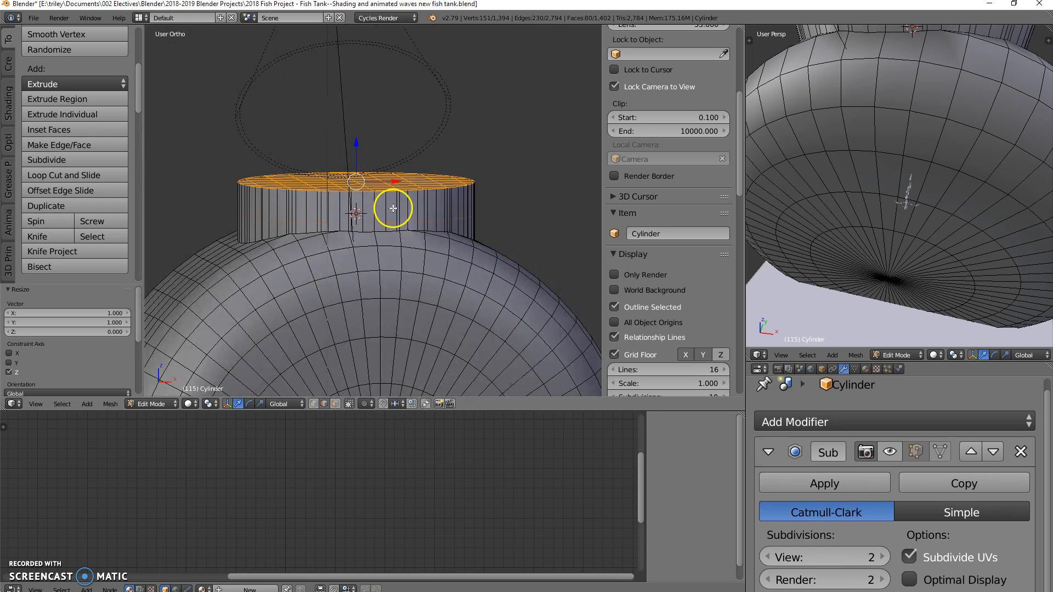
{"action": "key", "text": "x"}
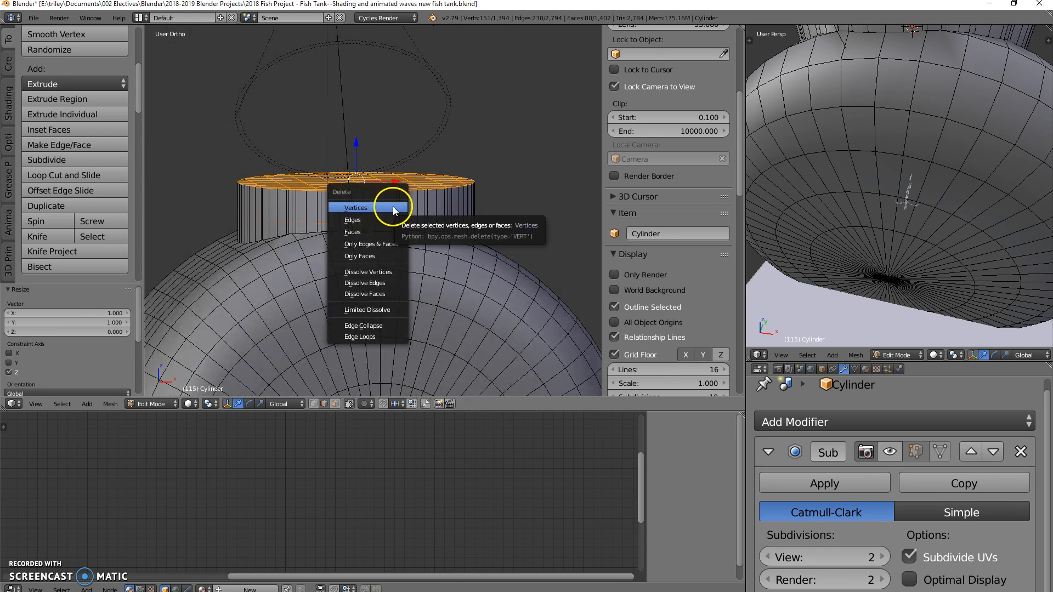
{"action": "left_click", "coordinate": [383, 232]}
{"action": "middle_click_drag", "start_coordinate": [405, 213], "coordinate": [430, 292]}
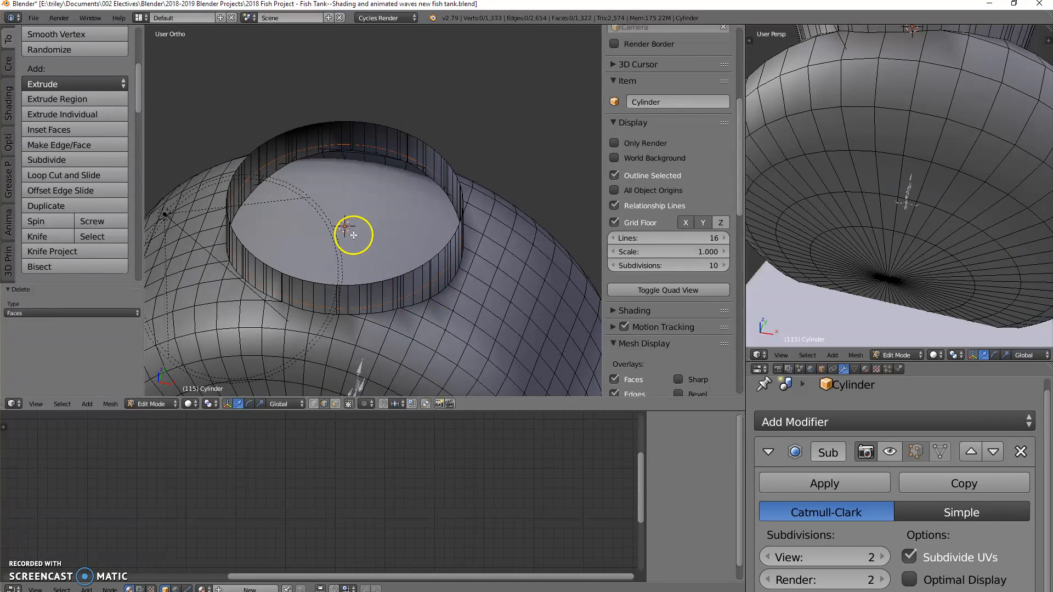
{"action": "middle_click_drag", "start_coordinate": [353, 235], "coordinate": [361, 229]}
{"action": "key", "text": "Tab"}
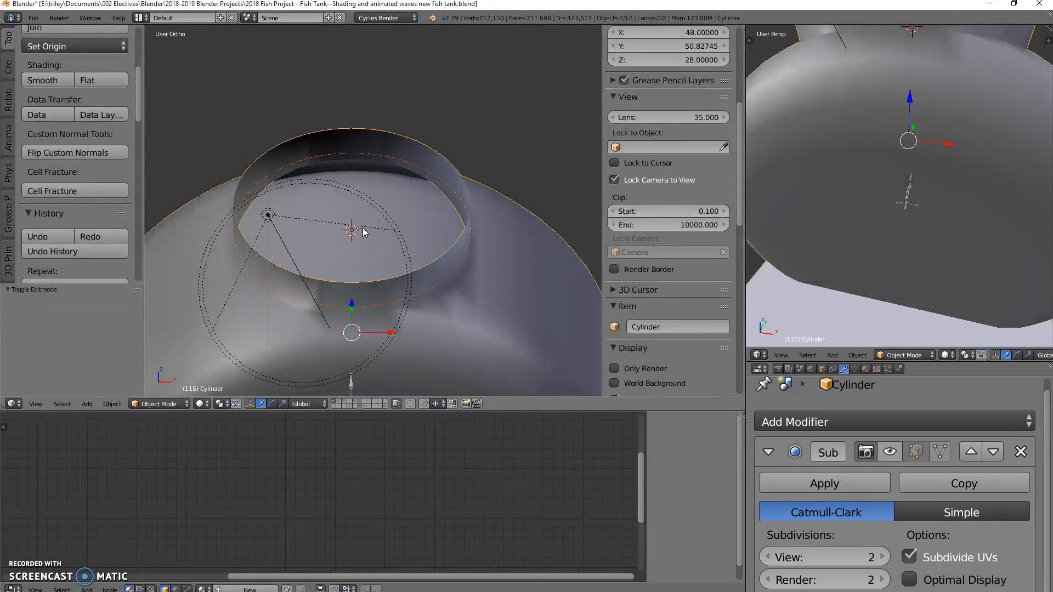
Step: Scale the circle outline over the tank's opening down to about 0.858 of its size in top view
{"action": "right_click", "coordinate": [399, 197]}
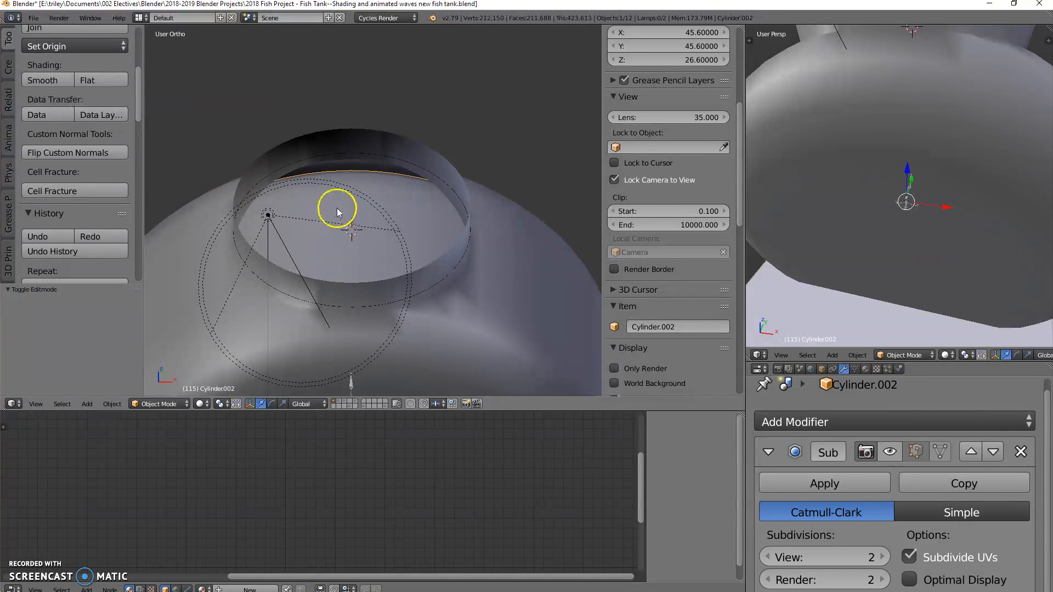
{"action": "key", "text": "KP_7"}
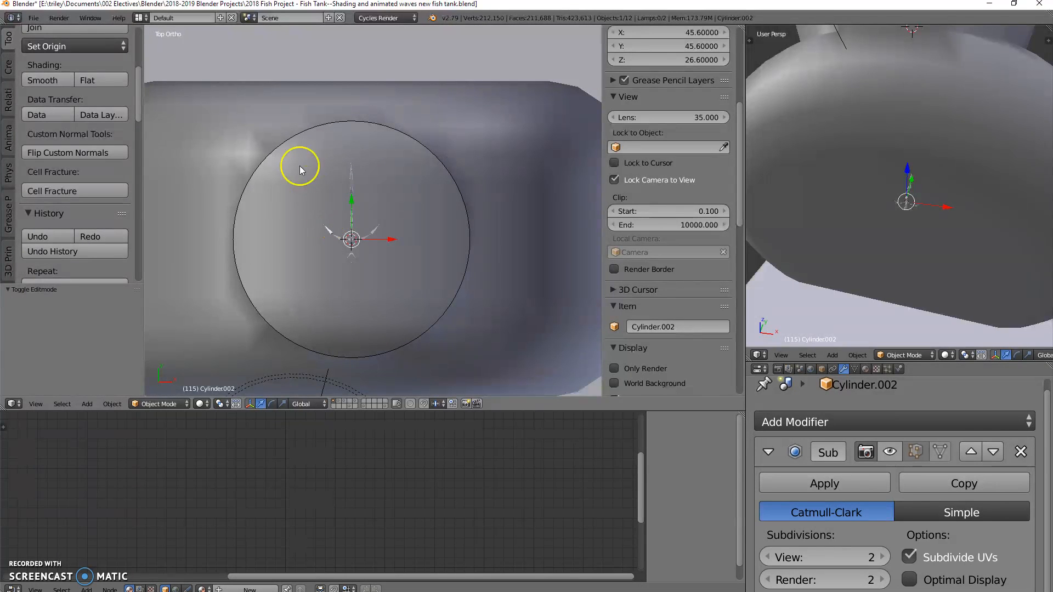
{"action": "right_click", "coordinate": [302, 131]}
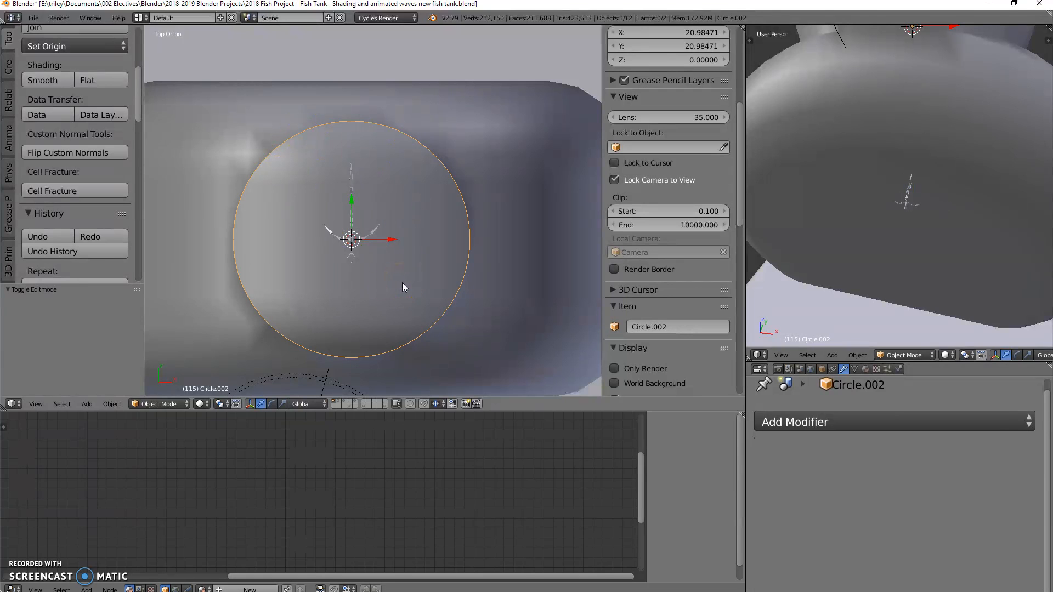
{"action": "right_click", "coordinate": [409, 262]}
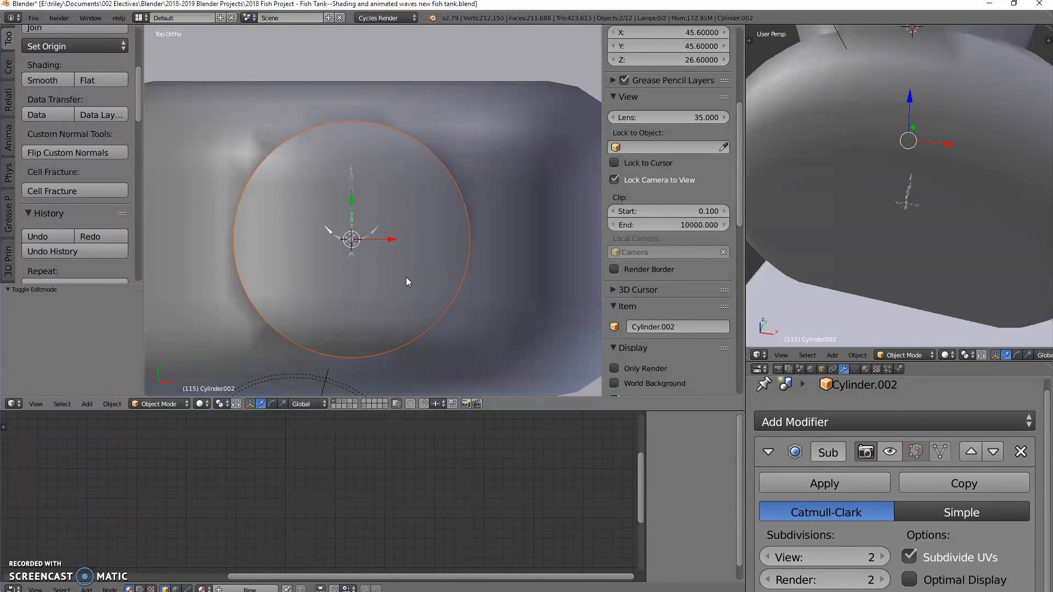
{"action": "right_click", "coordinate": [436, 324]}
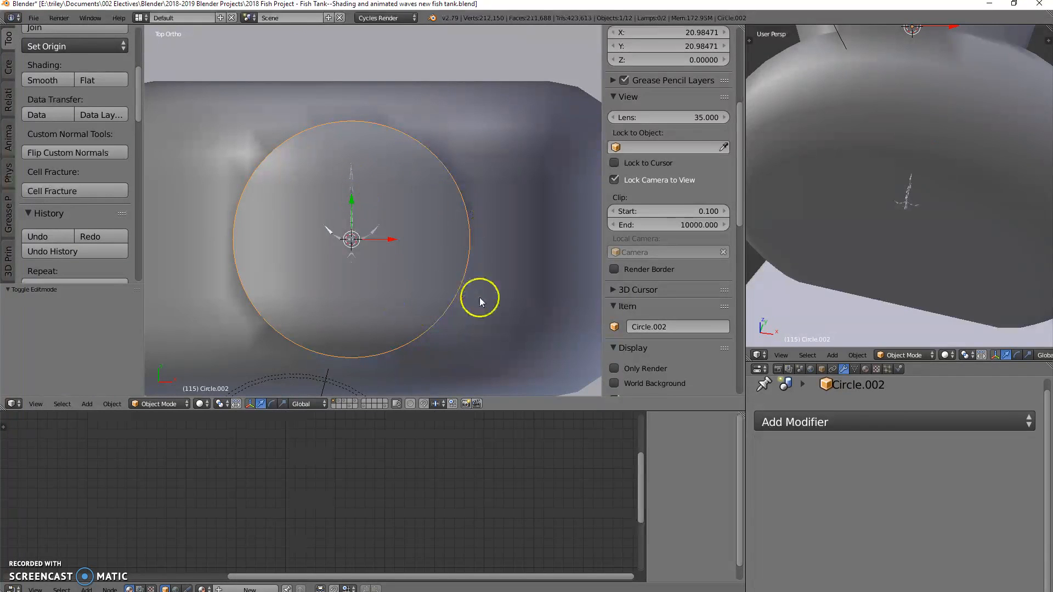
{"action": "key", "text": "s"}
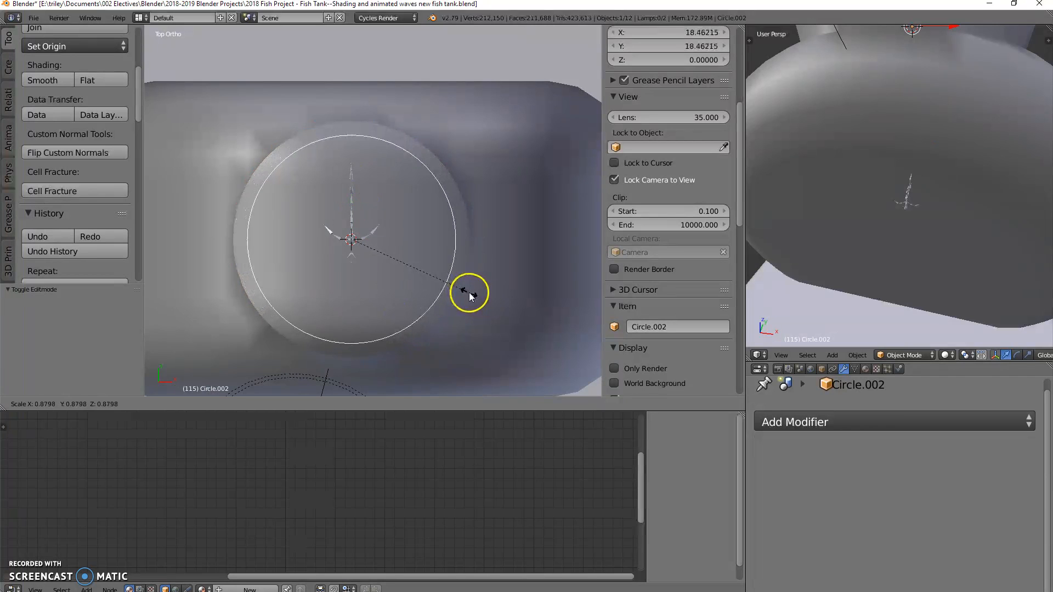
{"action": "left_click", "coordinate": [465, 292]}
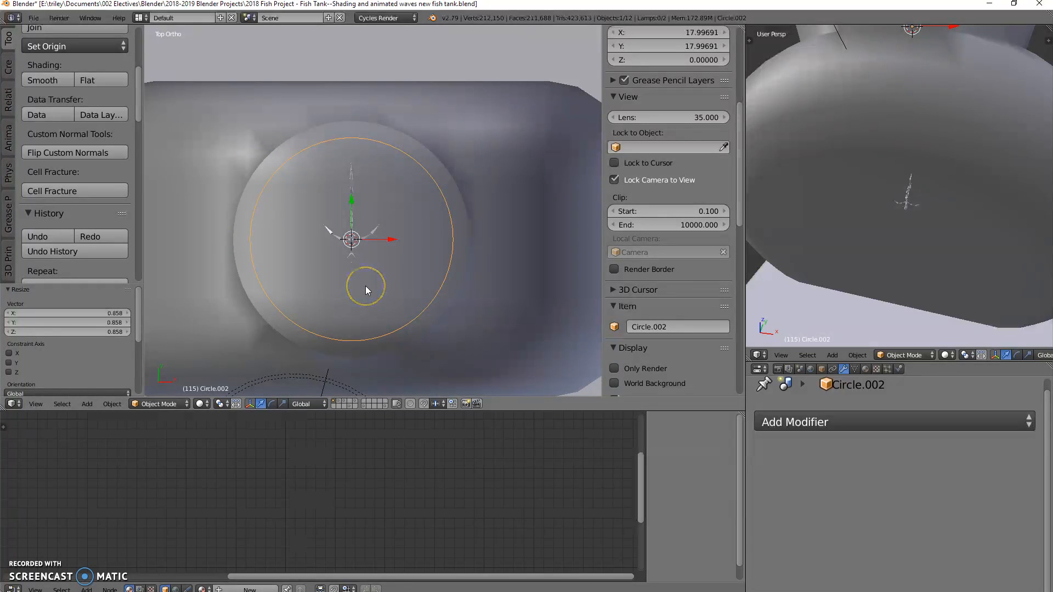
Step: Add the inner cylinder to the selection and cut the smaller circle's outline into its mesh with Knife Project from top view
{"action": "right_click", "coordinate": [403, 288], "text": "shift"}
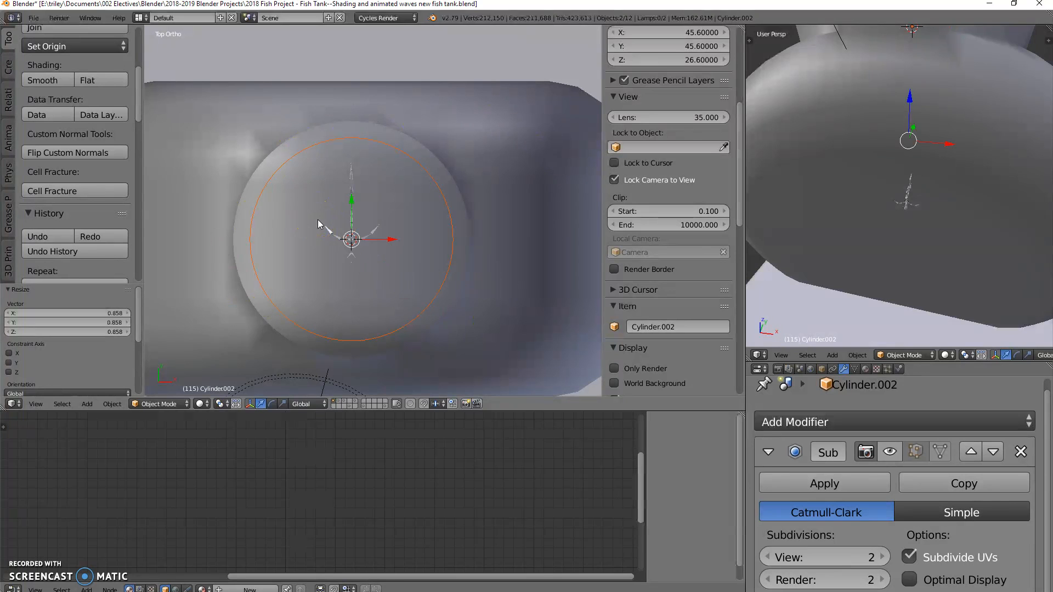
{"action": "key", "text": "Tab"}
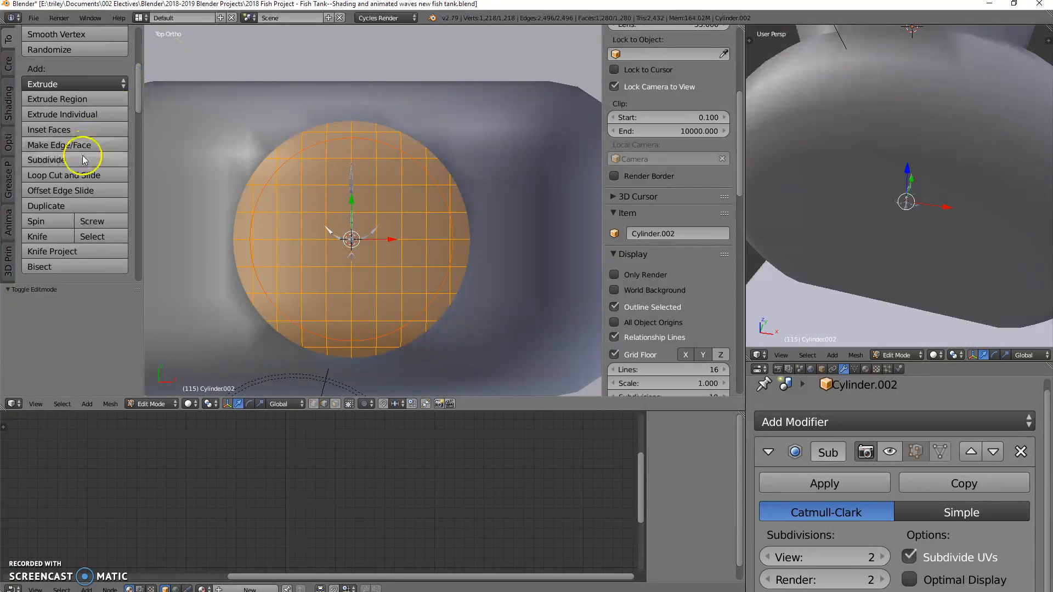
{"action": "left_click", "coordinate": [73, 253]}
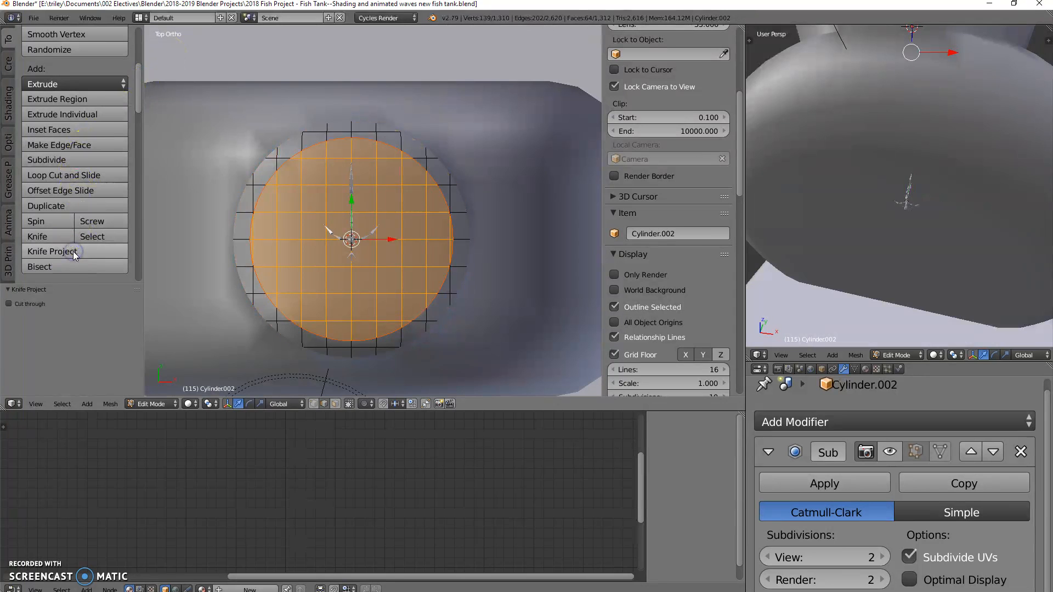
Step: Extrude the circular faces on top of the inner cylinder about 5.203 units upward along the global Z axis
{"action": "middle_click_drag", "start_coordinate": [376, 287], "coordinate": [374, 214]}
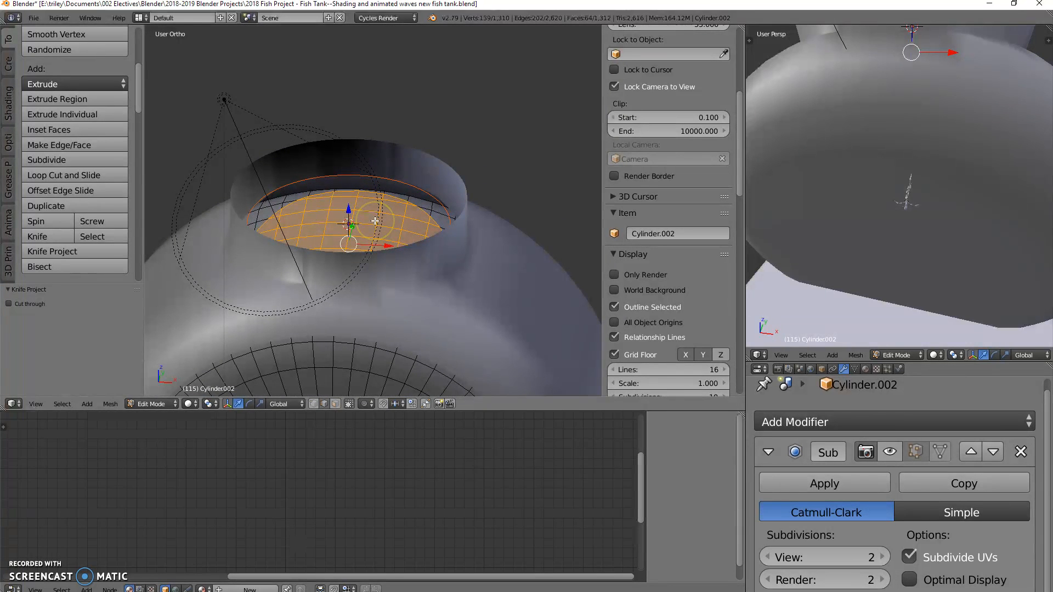
{"action": "key", "text": "e"}
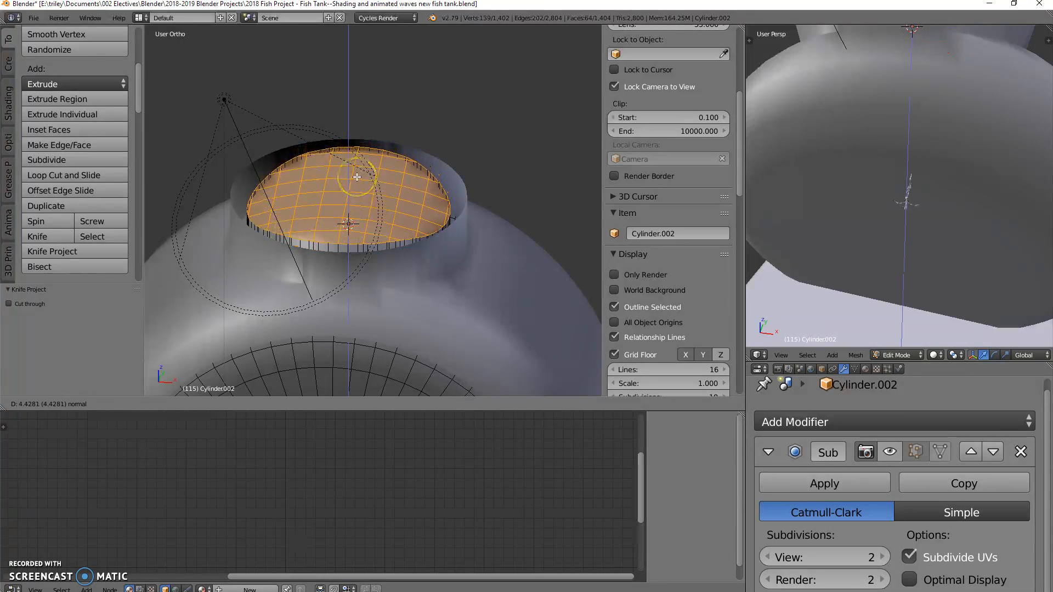
{"action": "key", "text": "z"}
{"action": "key", "text": "z"}
{"action": "left_click", "coordinate": [353, 170]}
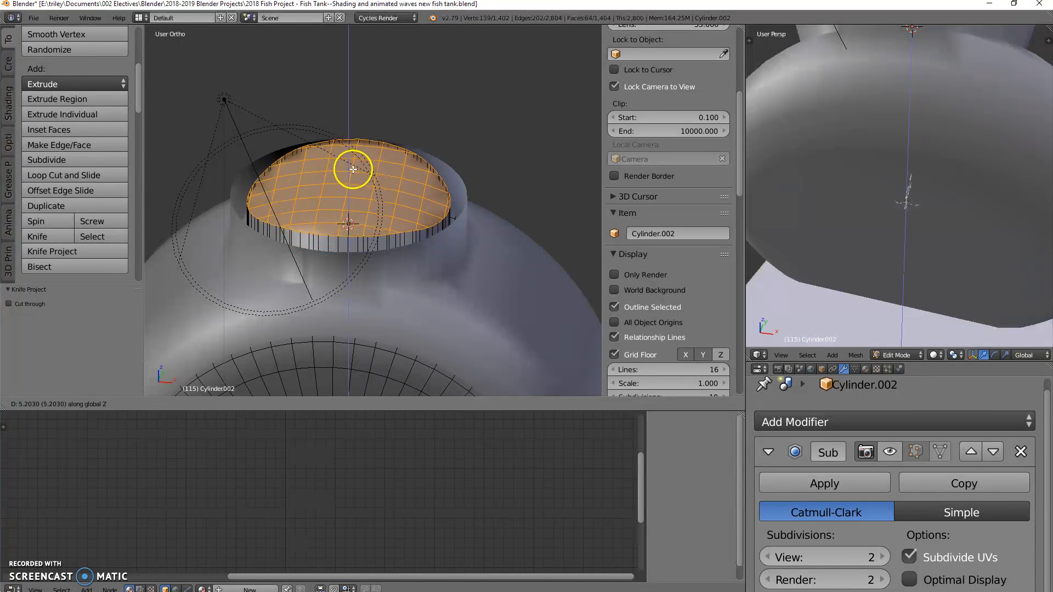
Step: Flatten the inner cylinder's extruded top faces by scaling them to 0 along Z
{"action": "type", "text": "sz"}
{"action": "type", "text": "0"}
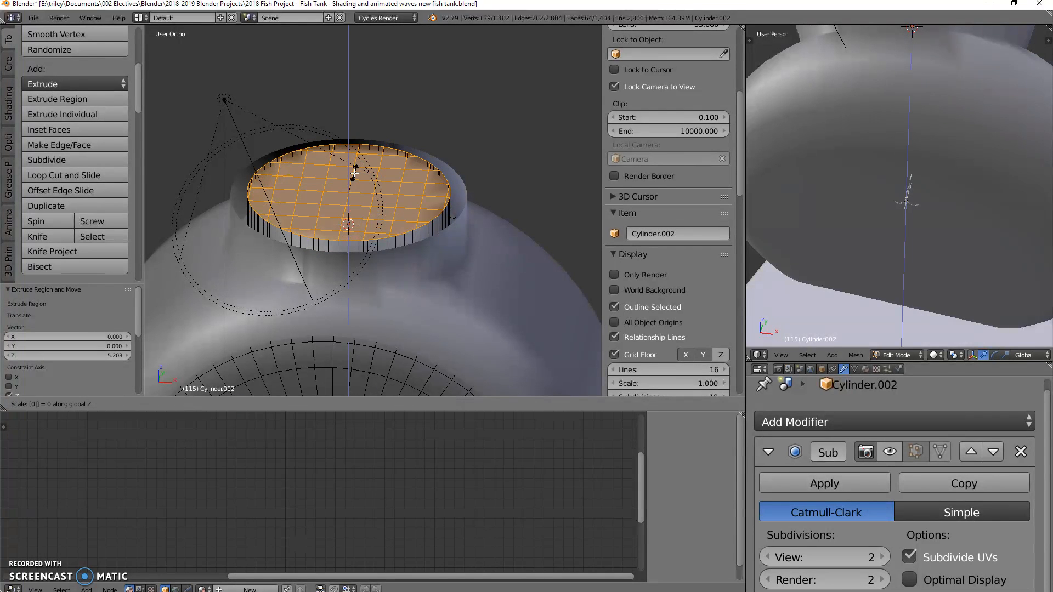
{"action": "key", "text": "Return"}
{"action": "left_click", "coordinate": [378, 168]}
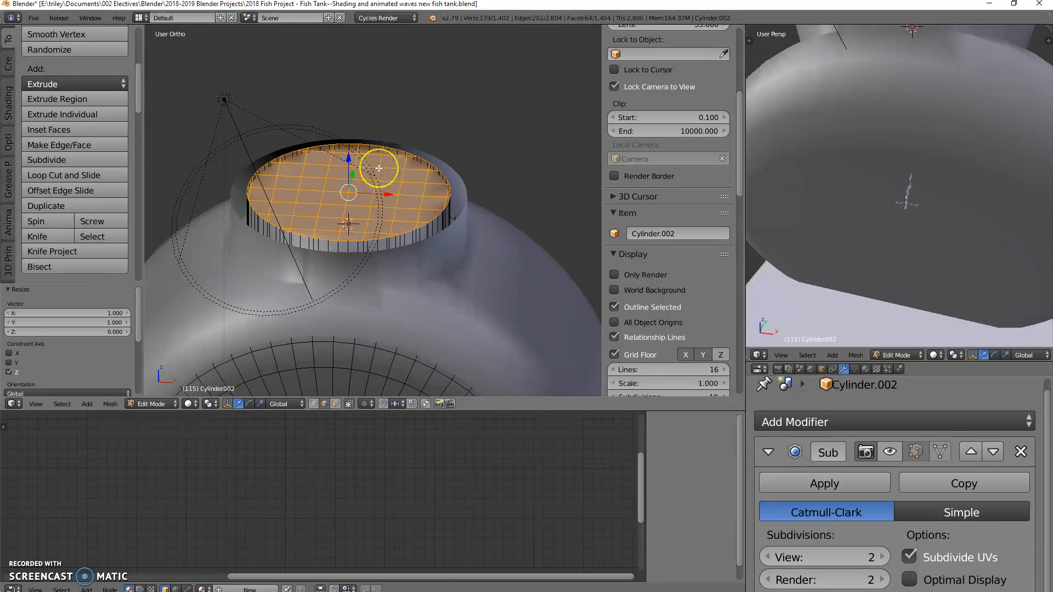
Step: Delete the inner cylinder's flattened top faces to open its neck and return to Object Mode
{"action": "key", "text": "x"}
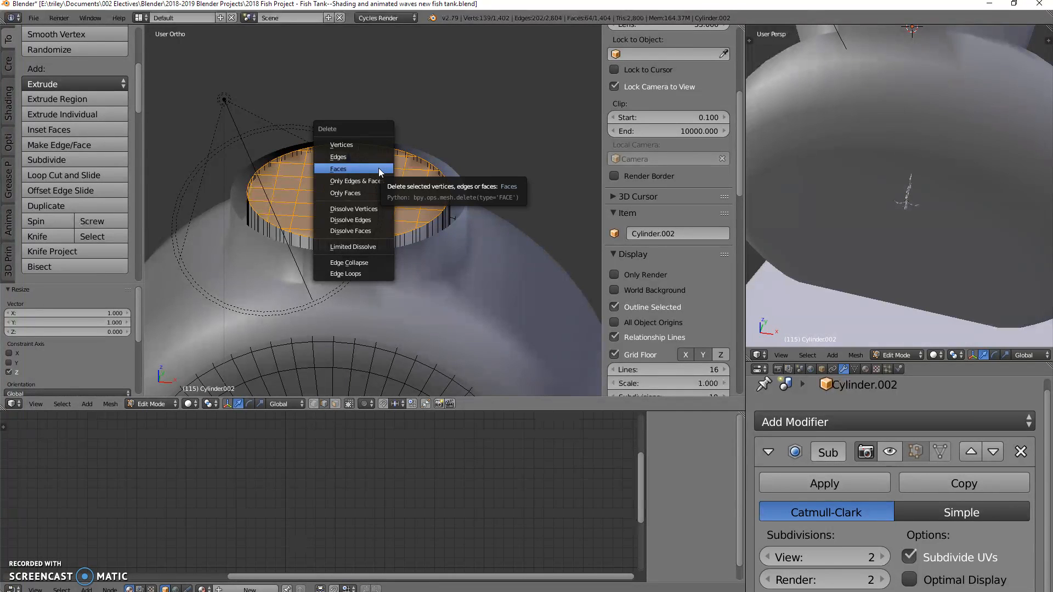
{"action": "left_click", "coordinate": [378, 171]}
{"action": "middle_click_drag", "start_coordinate": [369, 218], "coordinate": [381, 186]}
{"action": "middle_click_drag", "start_coordinate": [395, 205], "coordinate": [365, 225]}
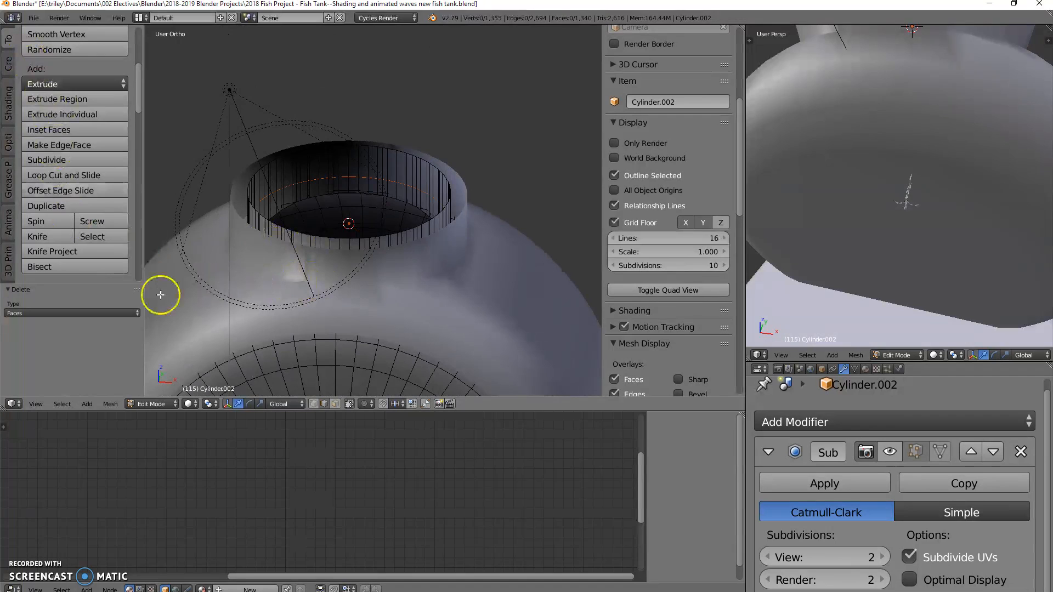
{"action": "scroll", "coordinate": [450, 274], "scroll_direction": "down", "scroll_amount": 3}
{"action": "middle_click_drag", "start_coordinate": [449, 298], "coordinate": [463, 237], "text": "shift"}
{"action": "key", "text": "Tab"}
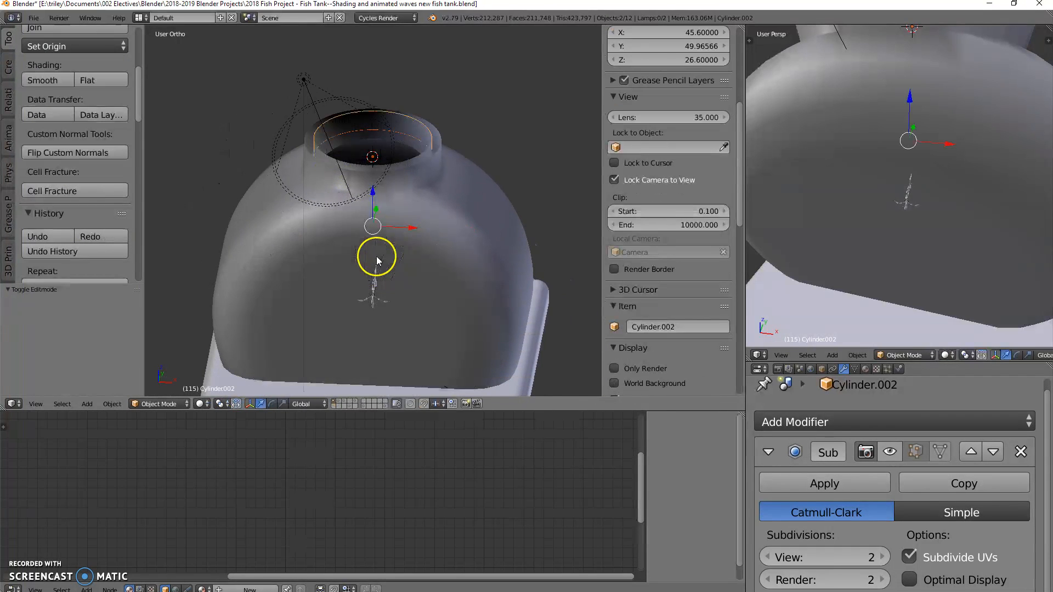
Step: Show the scene in wireframe and rename the inner cylinder TankInside
{"action": "middle_click_drag", "start_coordinate": [396, 311], "coordinate": [351, 348]}
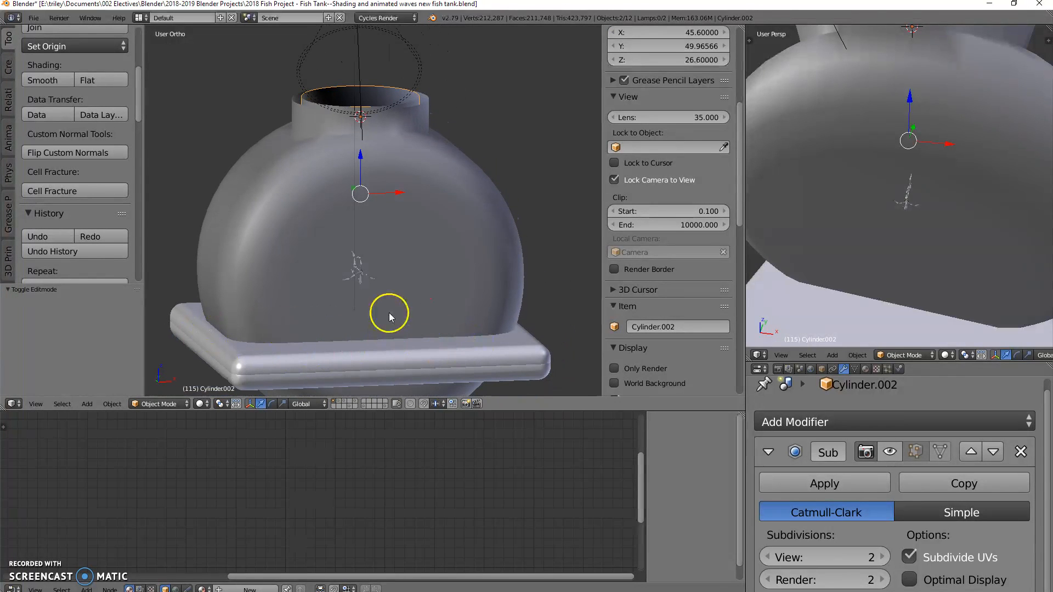
{"action": "key", "text": "z"}
{"action": "mouse_move", "coordinate": [489, 193]}
{"action": "middle_mouse_down"}
{"action": "mouse_move", "coordinate": [512, 245]}
{"action": "mouse_move", "coordinate": [493, 269]}
{"action": "mouse_move", "coordinate": [313, 141]}
{"action": "middle_mouse_up"}
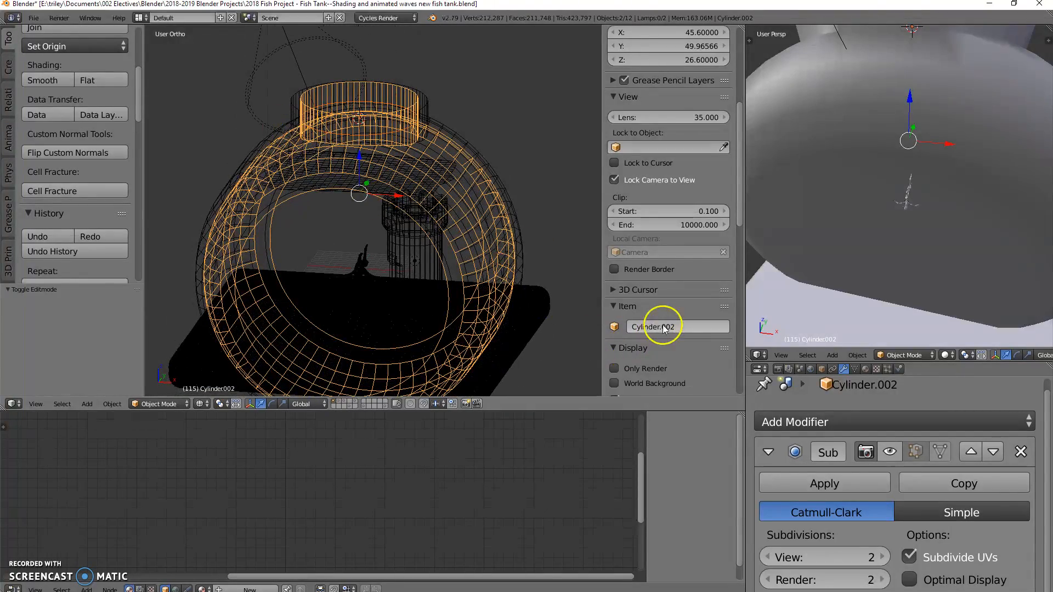
{"action": "left_click", "coordinate": [685, 326]}
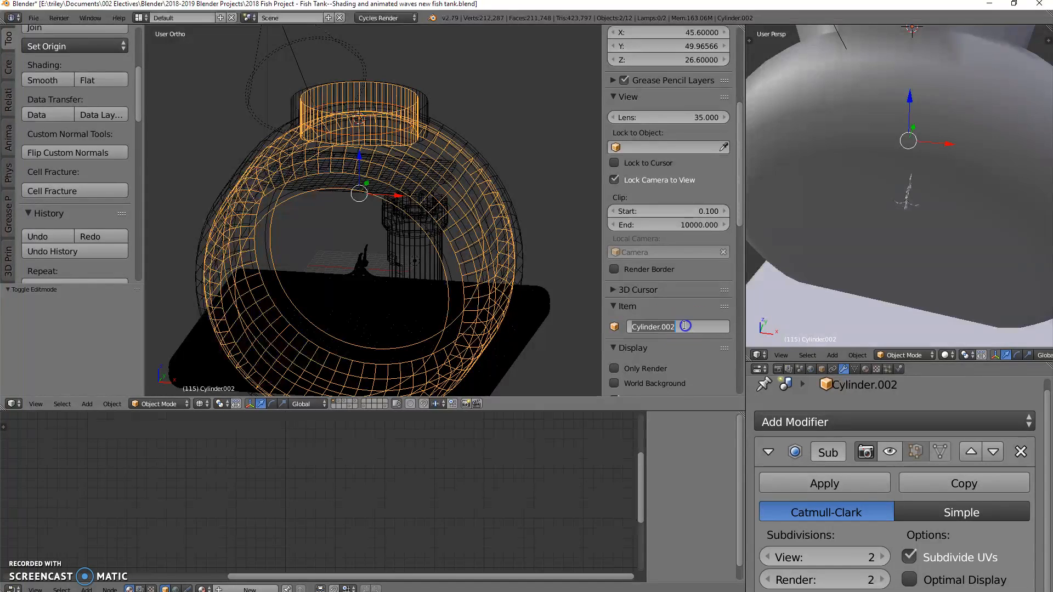
{"action": "type", "text": "t"}
{"action": "key", "text": "BackSpace"}
{"action": "key", "text": "BackSpace"}
{"action": "key", "text": "BackSpace"}
{"action": "key", "text": "BackSpace"}
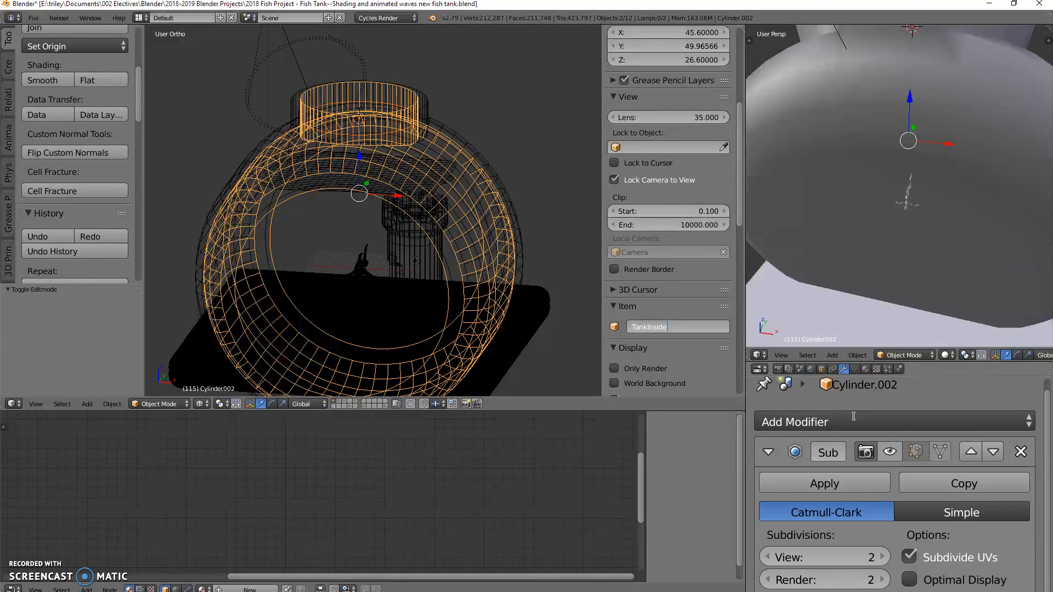
{"action": "left_click", "coordinate": [715, 372]}
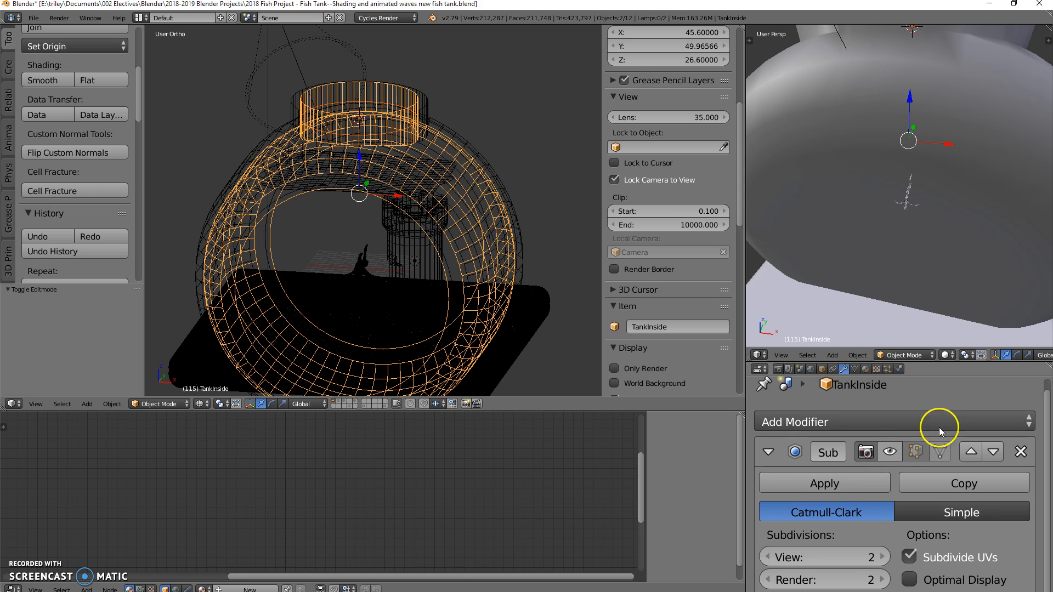
Step: Replace the Subdivision Surface modifier on TankInside with a Boolean modifier using the Intersect operation and Table.001 as its object
{"action": "left_click", "coordinate": [1020, 451]}
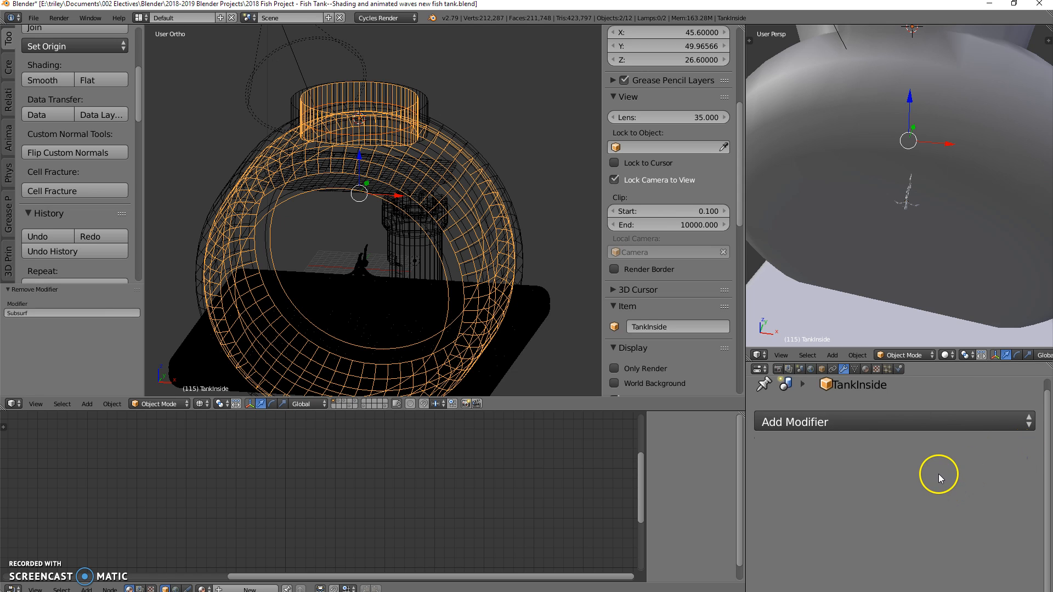
{"action": "left_click", "coordinate": [830, 425]}
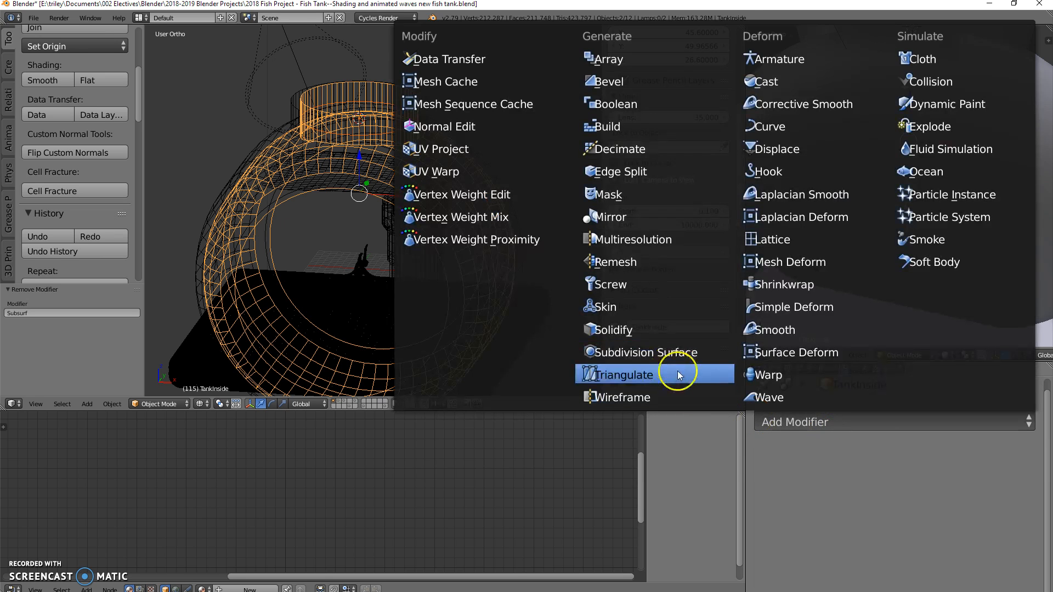
{"action": "left_click", "coordinate": [643, 104]}
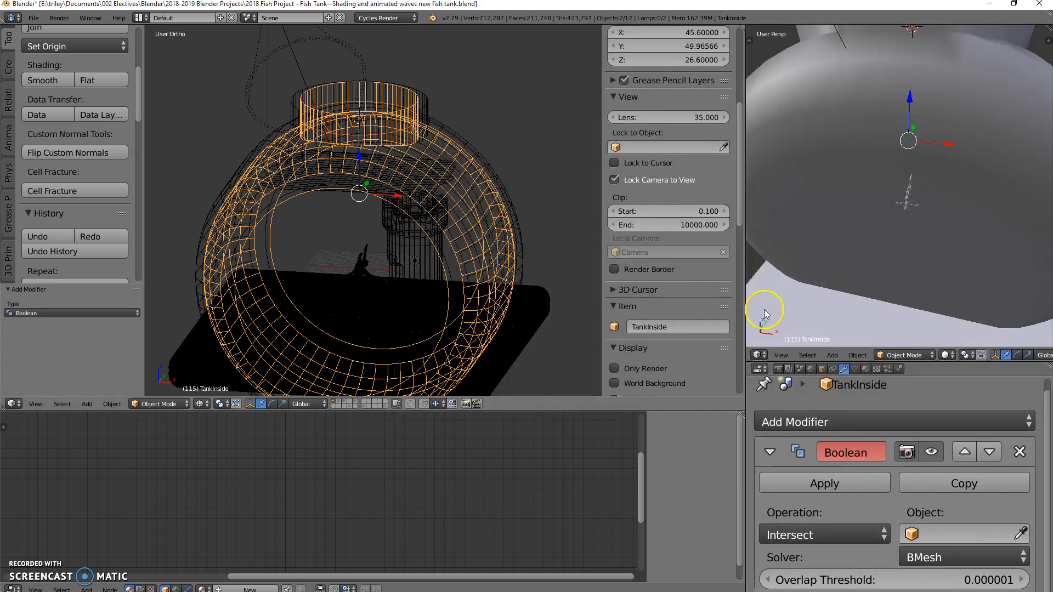
{"action": "left_click", "coordinate": [943, 539]}
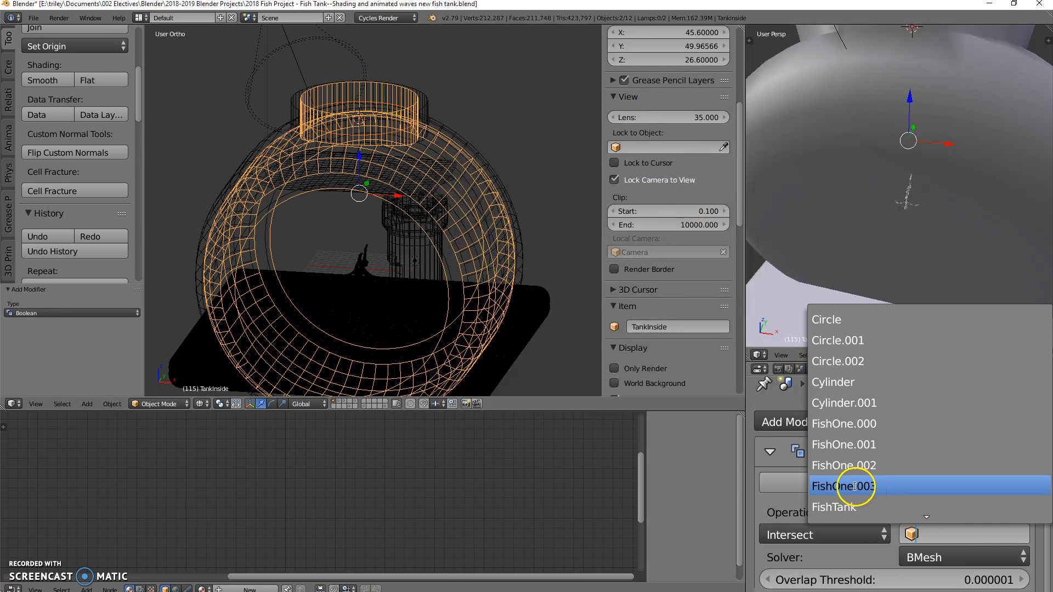
{"action": "scroll", "coordinate": [858, 487], "scroll_direction": "down", "scroll_amount": 6}
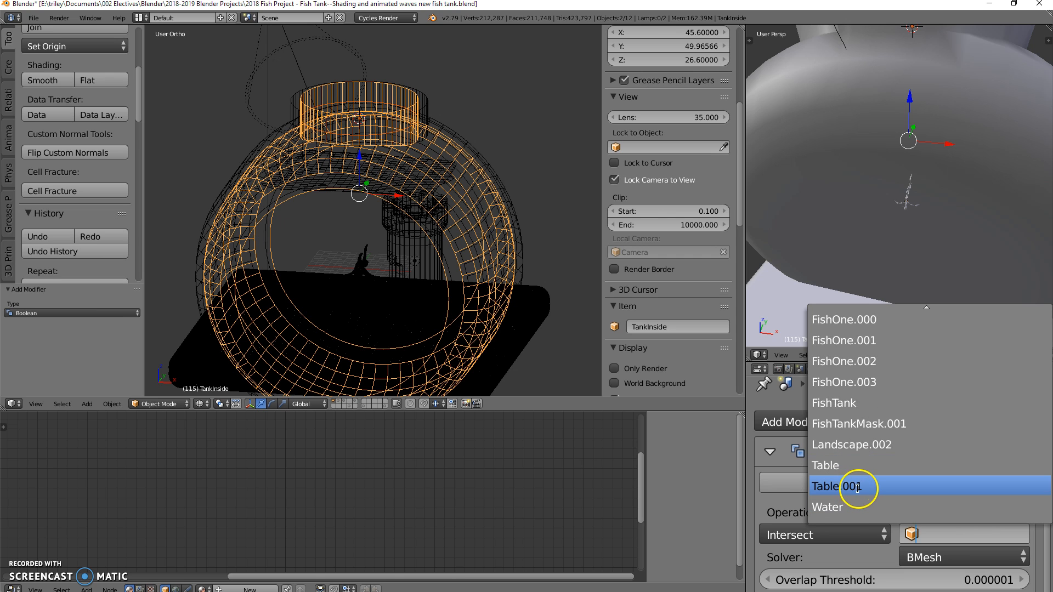
{"action": "left_click", "coordinate": [859, 487]}
{"action": "middle_click_drag", "start_coordinate": [400, 388], "coordinate": [467, 341]}
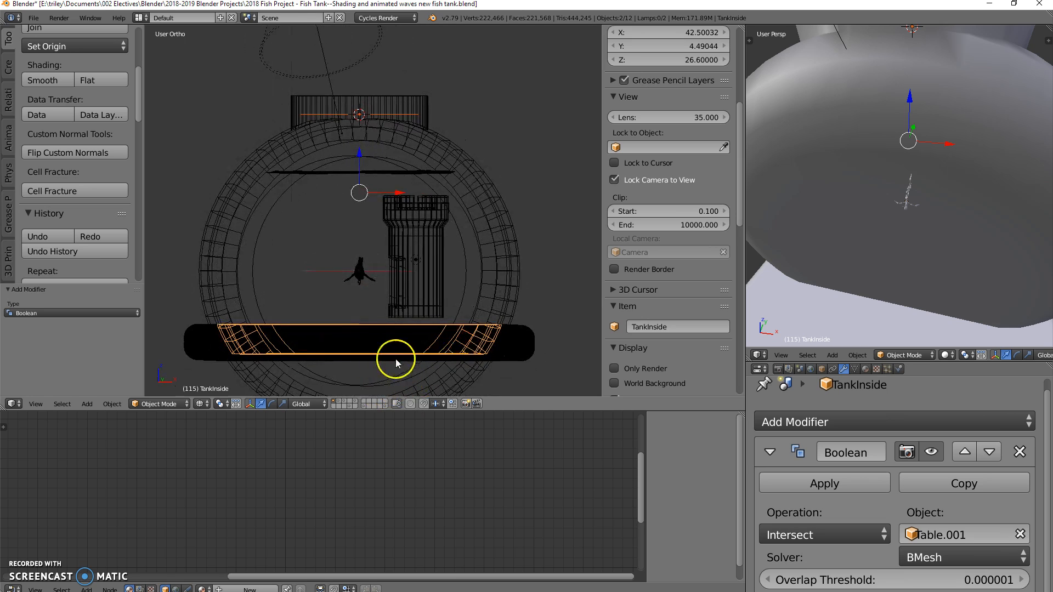
Step: Raise Table.001 about 1.175 units along Z, then fine-tune its height with moves of about -0.252 and -0.168
{"action": "right_click", "coordinate": [521, 328]}
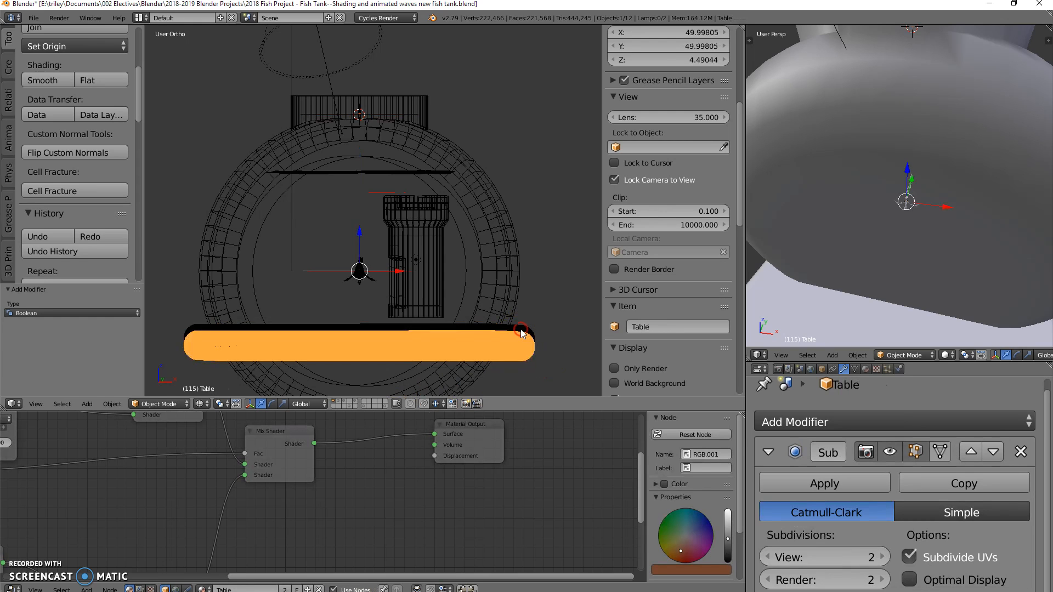
{"action": "key", "text": "g"}
{"action": "key", "text": "z"}
{"action": "left_click", "coordinate": [355, 225]}
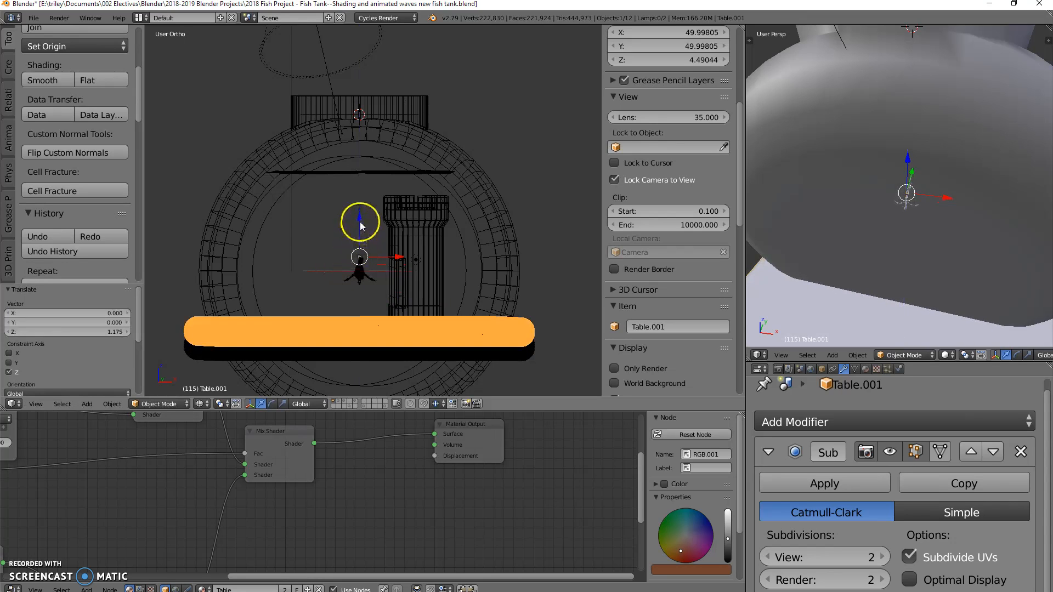
{"action": "key", "text": "g"}
{"action": "key", "text": "z"}
{"action": "left_click", "coordinate": [342, 354]}
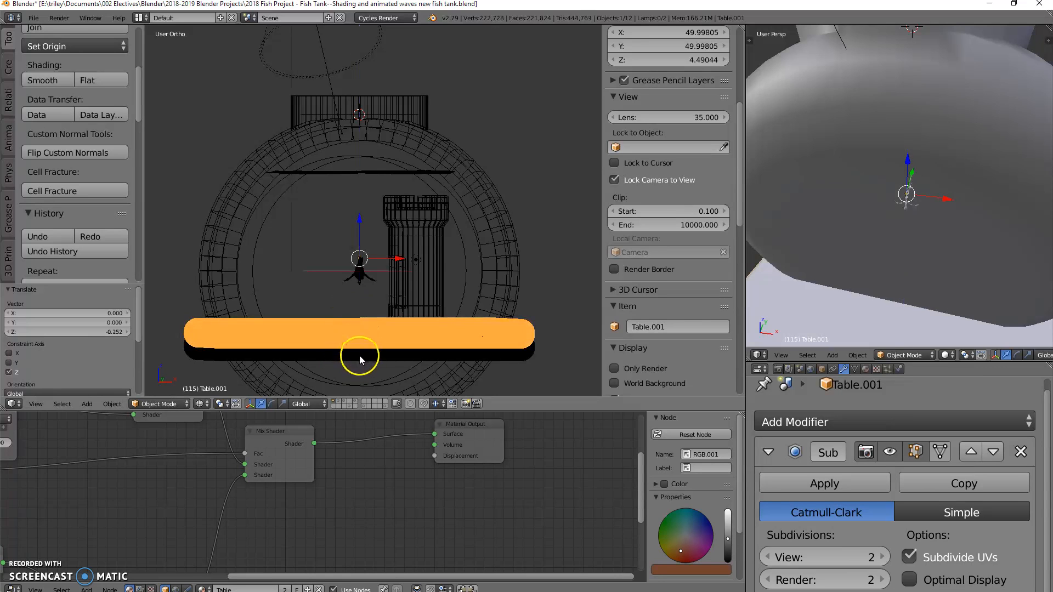
{"action": "left_click_drag", "start_coordinate": [360, 227], "coordinate": [360, 229]}
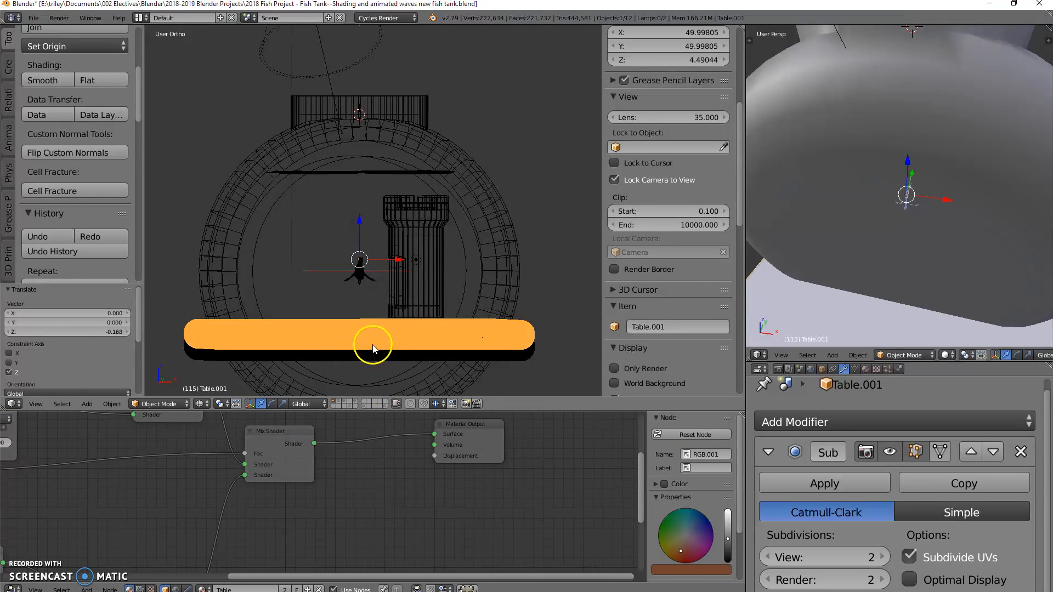
Step: Switch to solid shading and examine the tank's neck opening and where the body meets the table, from several angles
{"action": "right_click", "coordinate": [492, 239]}
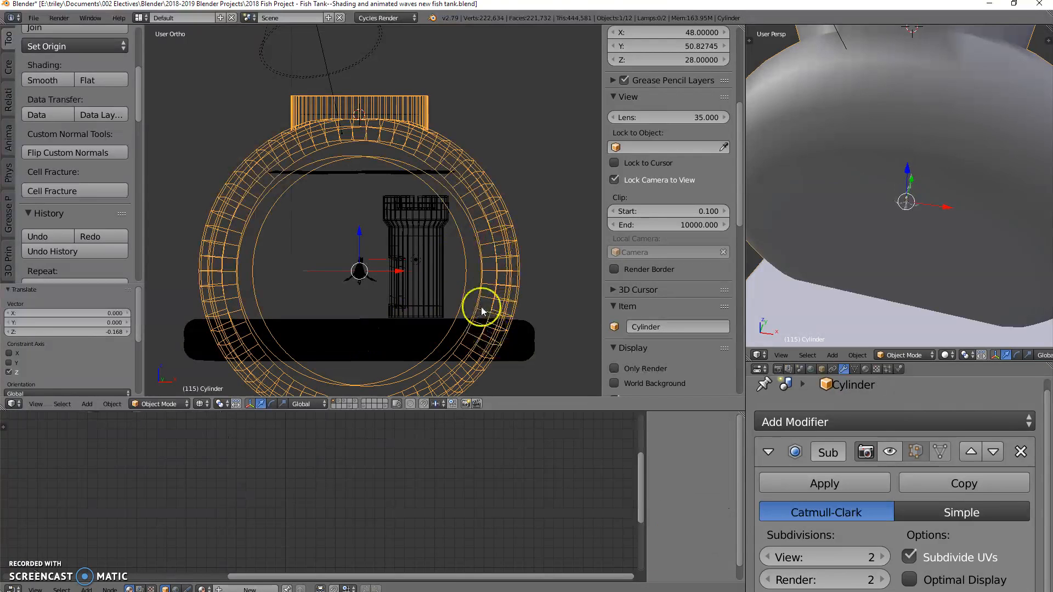
{"action": "middle_click_drag", "start_coordinate": [387, 104], "coordinate": [341, 87]}
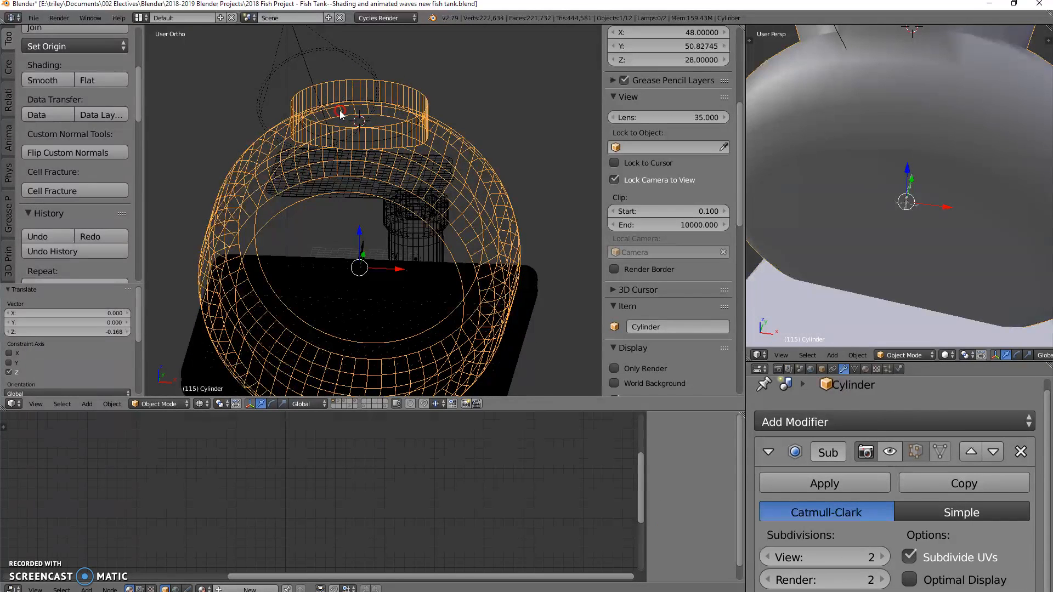
{"action": "right_click", "coordinate": [355, 122]}
{"action": "right_click", "coordinate": [387, 115]}
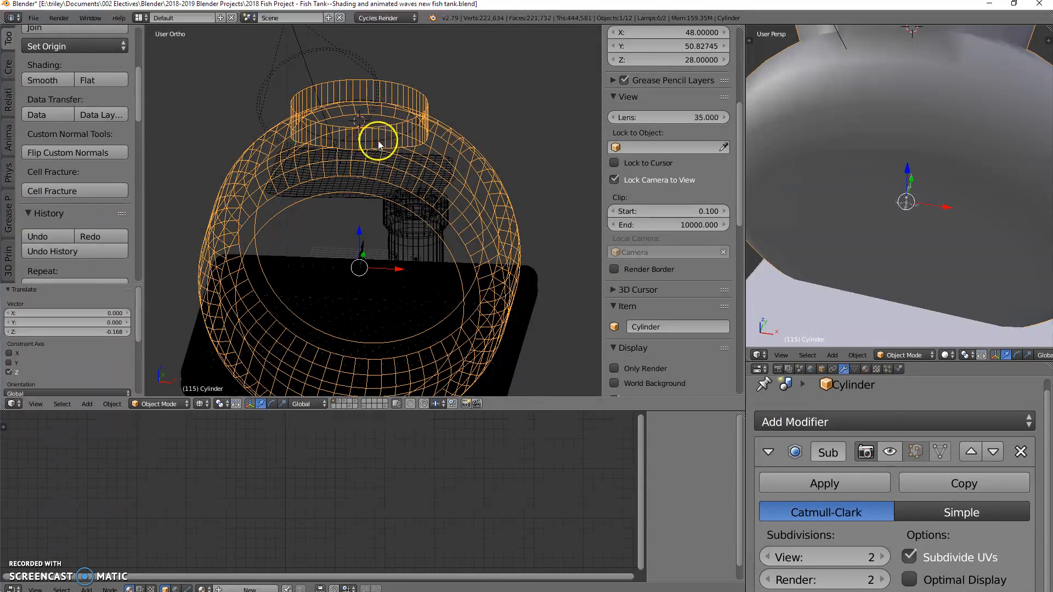
{"action": "key", "text": "z"}
{"action": "right_click", "coordinate": [380, 99]}
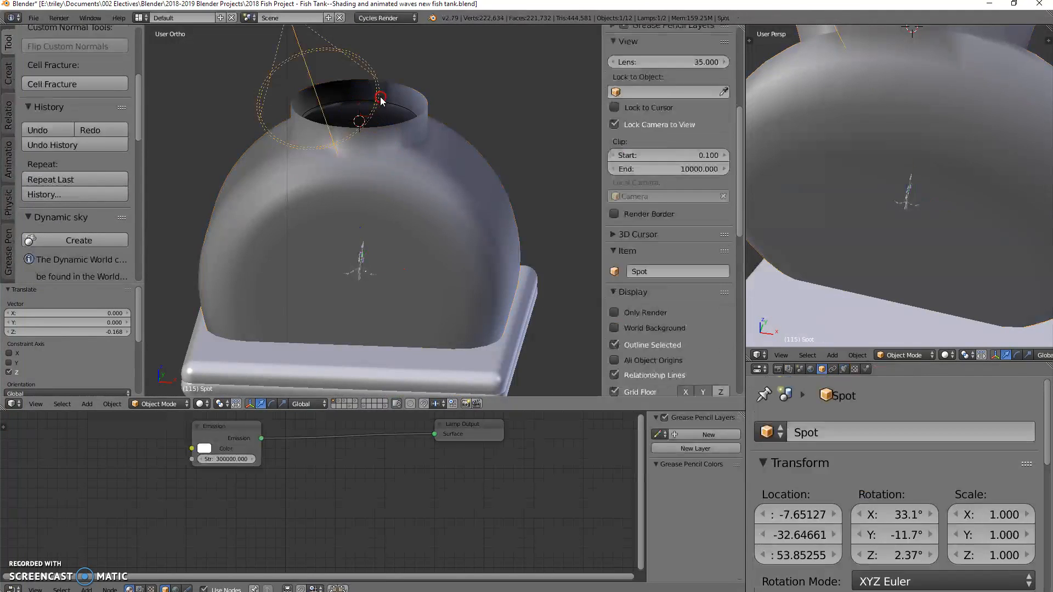
{"action": "right_click", "coordinate": [400, 110]}
{"action": "mouse_move", "coordinate": [406, 125]}
{"action": "middle_mouse_down"}
{"action": "mouse_move", "coordinate": [412, 178]}
{"action": "mouse_move", "coordinate": [413, 122]}
{"action": "middle_mouse_up"}
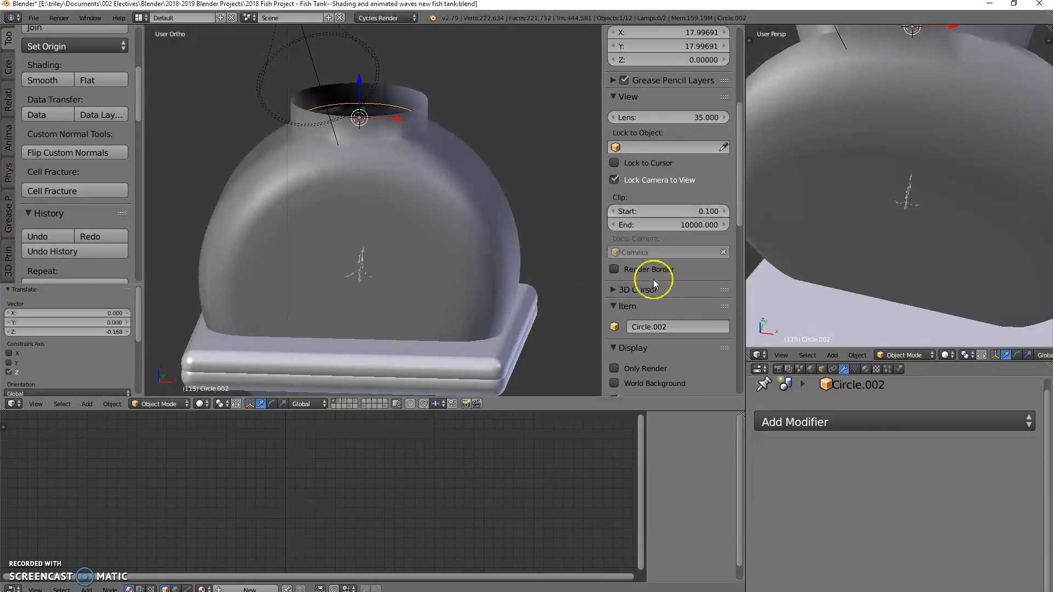
{"action": "scroll", "coordinate": [839, 244], "scroll_direction": "down", "scroll_amount": 4}
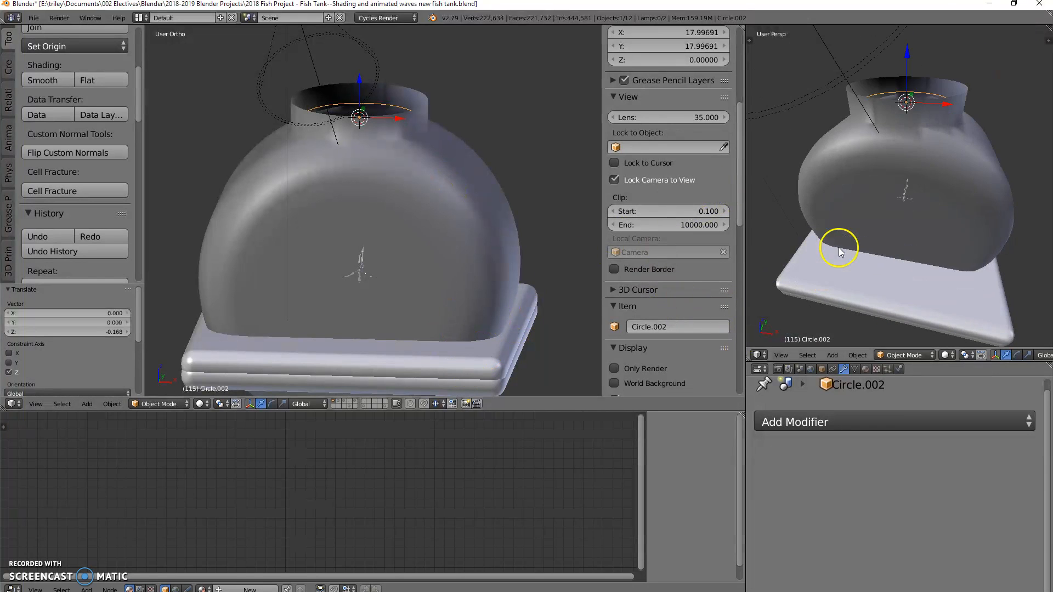
{"action": "middle_click_drag", "start_coordinate": [852, 269], "coordinate": [865, 205]}
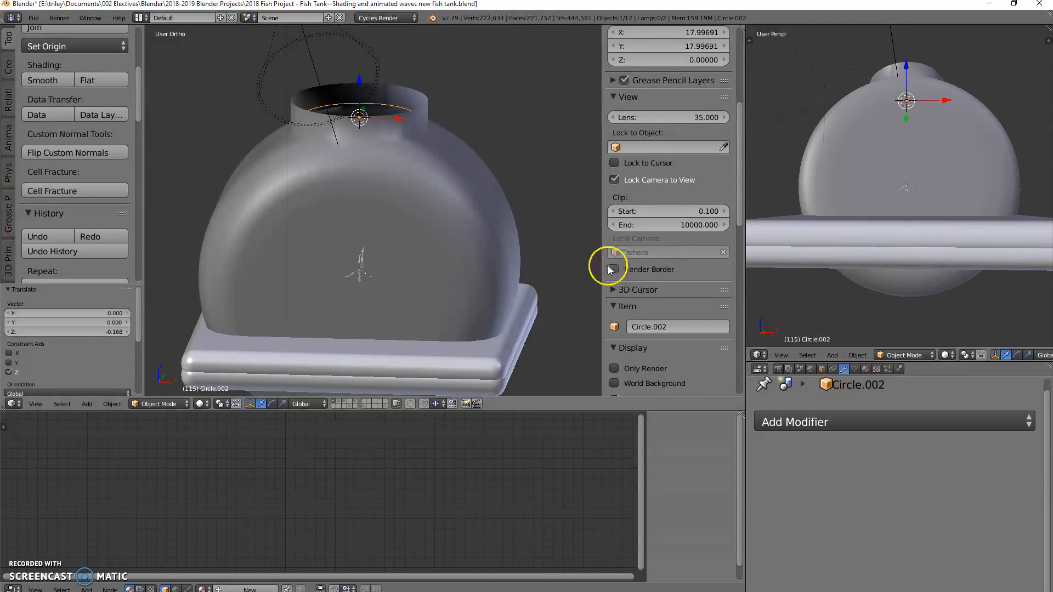
{"action": "middle_click_drag", "start_coordinate": [510, 253], "coordinate": [500, 263]}
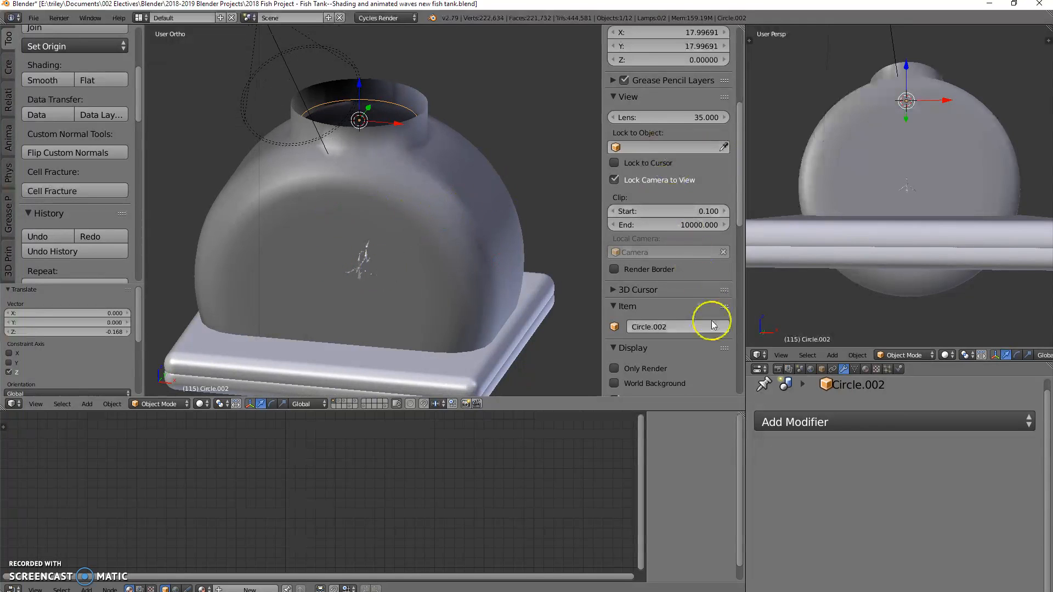
Step: Change the secondary 3D view into an Outliner and select TankInside in it
{"action": "left_click", "coordinate": [758, 355]}
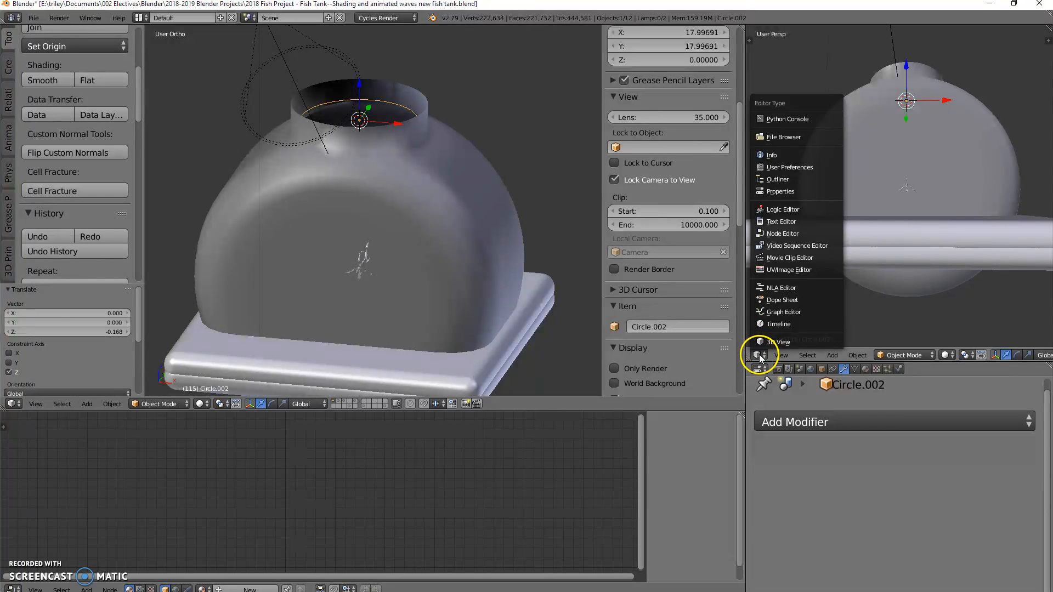
{"action": "left_click", "coordinate": [785, 178]}
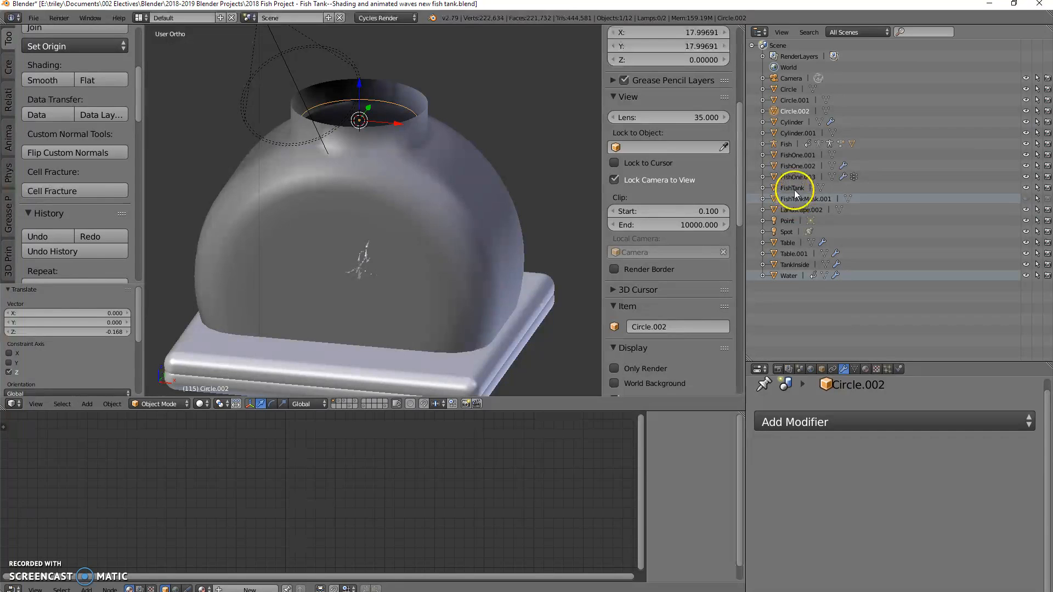
{"action": "left_click", "coordinate": [792, 266]}
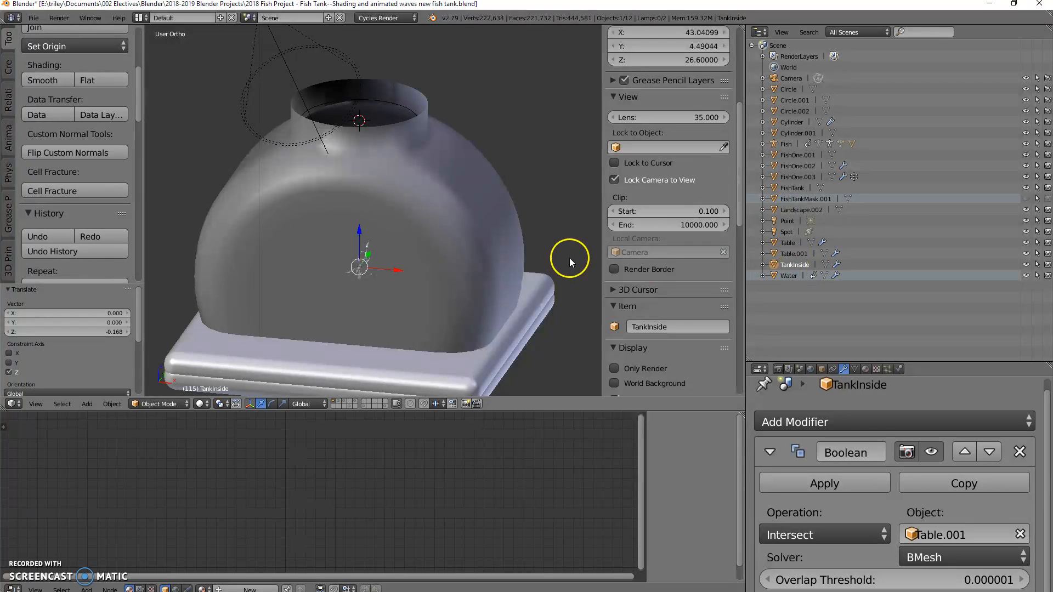
Step: Set TankInside's Boolean operation to Difference, check the cut in wireframe, and apply the modifier
{"action": "left_click", "coordinate": [823, 536]}
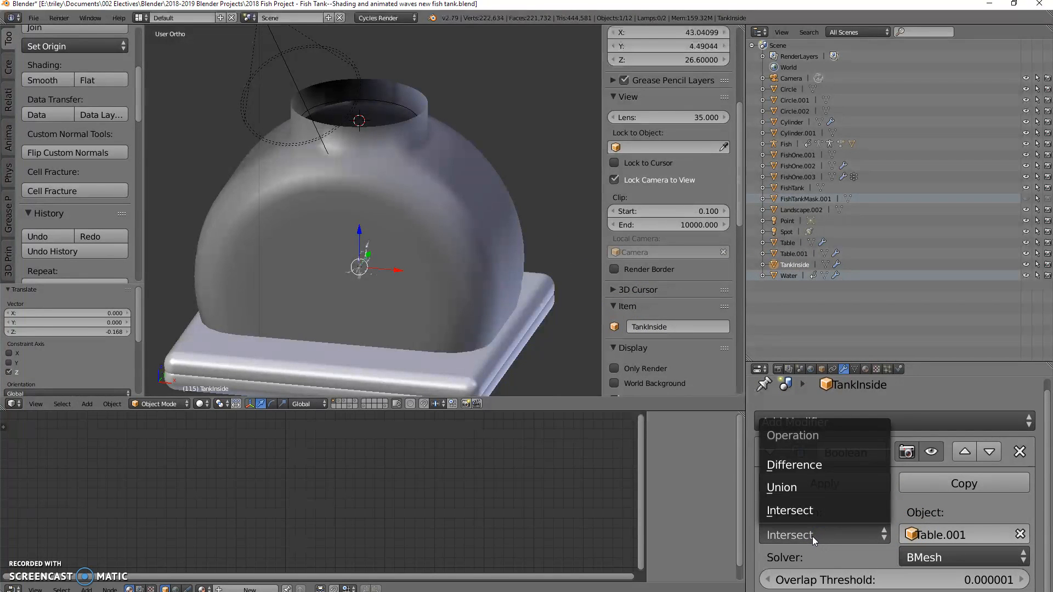
{"action": "left_click", "coordinate": [787, 466]}
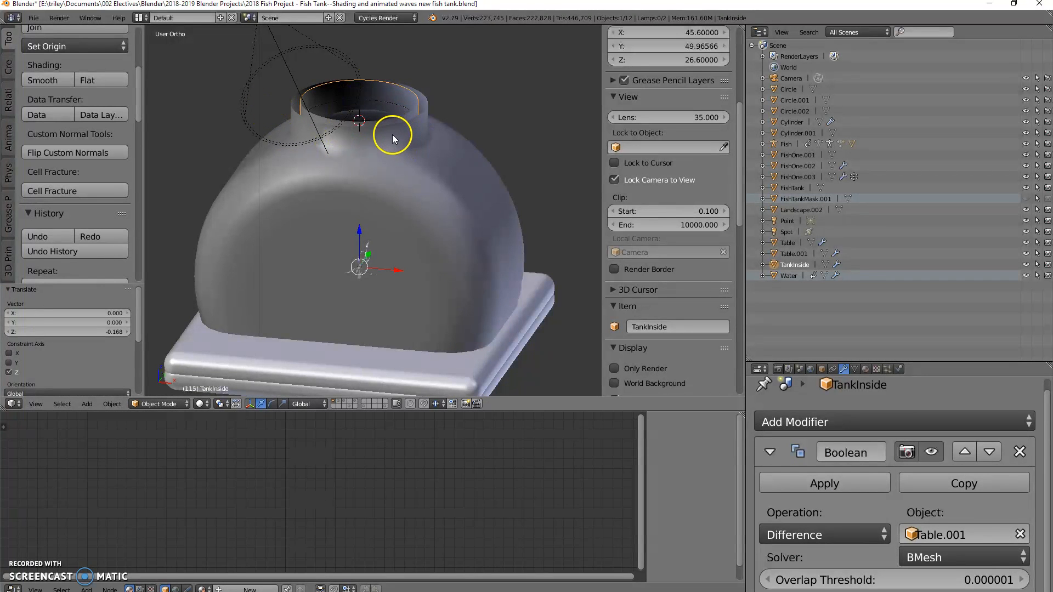
{"action": "key", "text": "z"}
{"action": "mouse_move", "coordinate": [449, 227]}
{"action": "middle_mouse_down"}
{"action": "mouse_move", "coordinate": [434, 209]}
{"action": "mouse_move", "coordinate": [426, 212]}
{"action": "mouse_move", "coordinate": [432, 227]}
{"action": "middle_mouse_up"}
{"action": "middle_click_drag", "start_coordinate": [424, 341], "coordinate": [474, 284]}
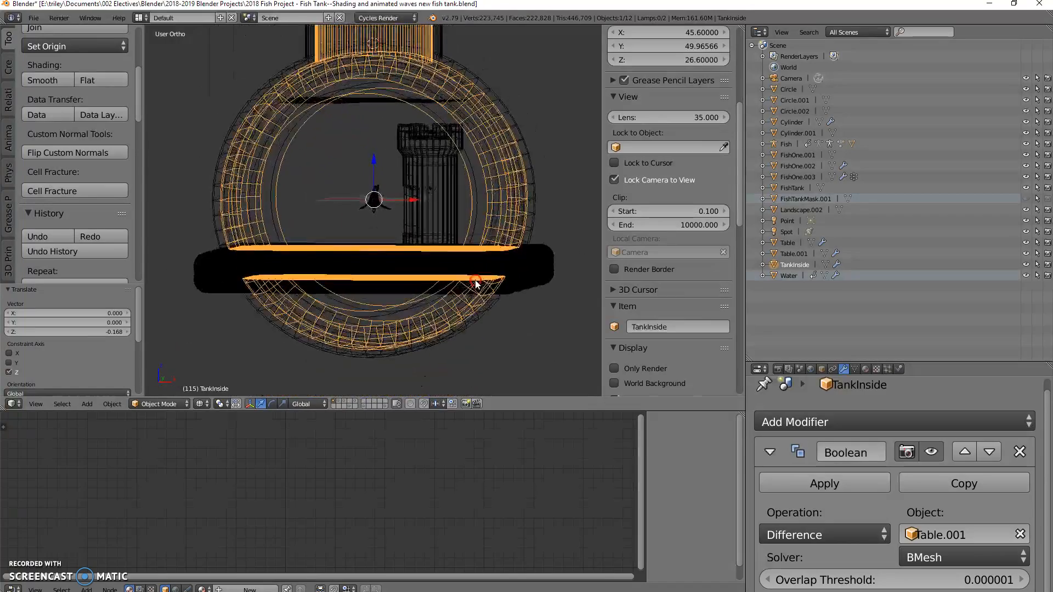
{"action": "left_click", "coordinate": [814, 483]}
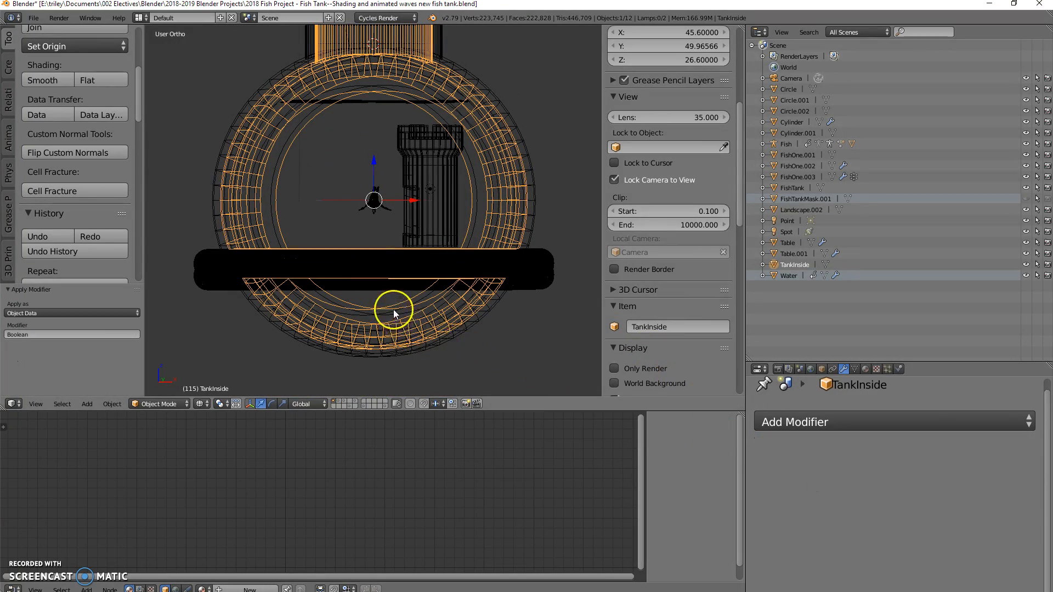
Step: Delete the vertices of TankInside's separate piece below the table and return to Object Mode
{"action": "key", "text": "Tab"}
{"action": "right_click", "coordinate": [400, 326]}
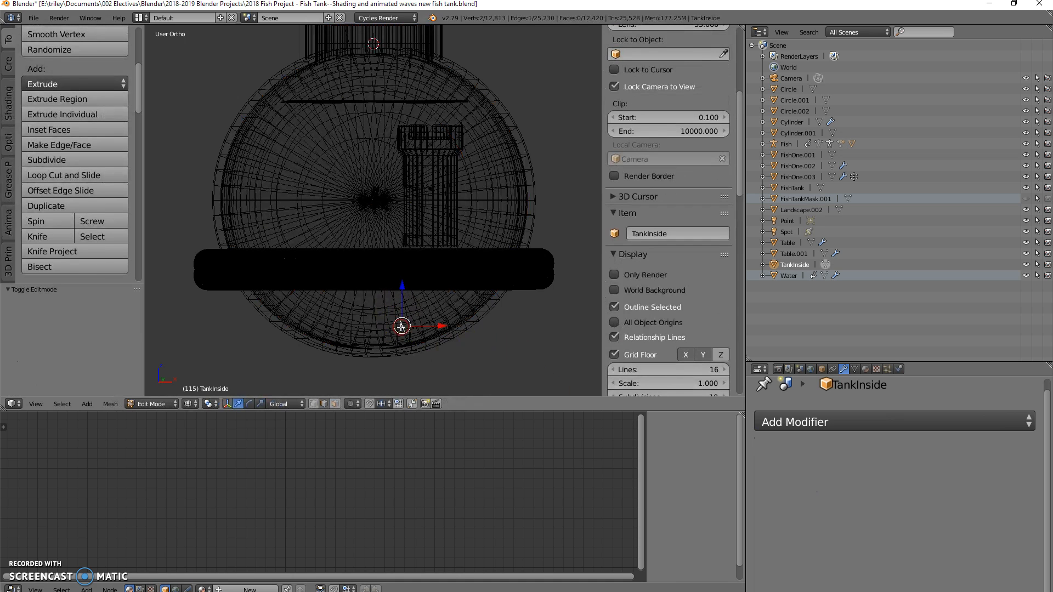
{"action": "key", "text": "l"}
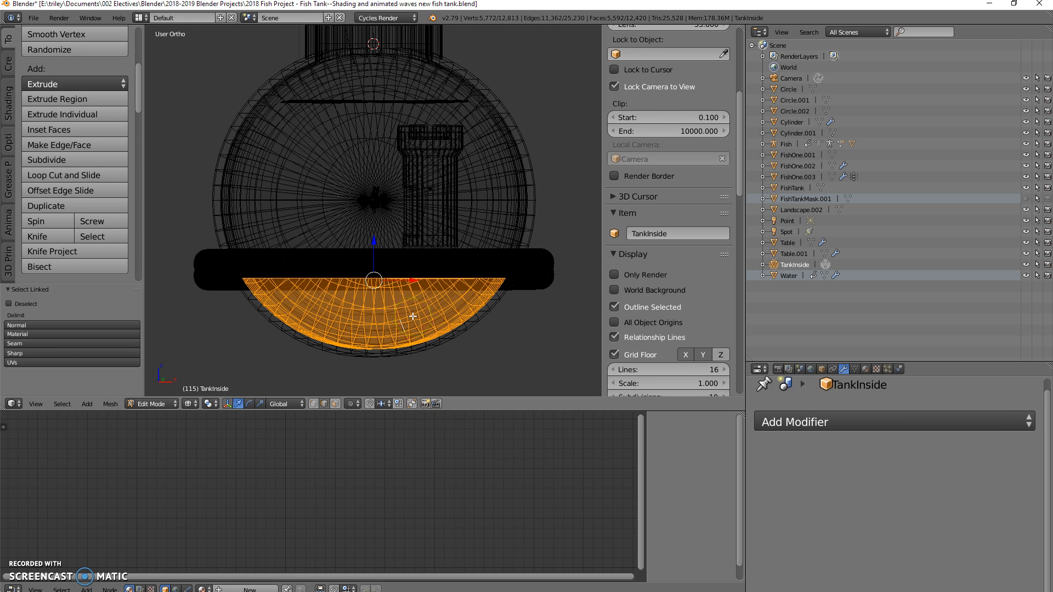
{"action": "key", "text": "x"}
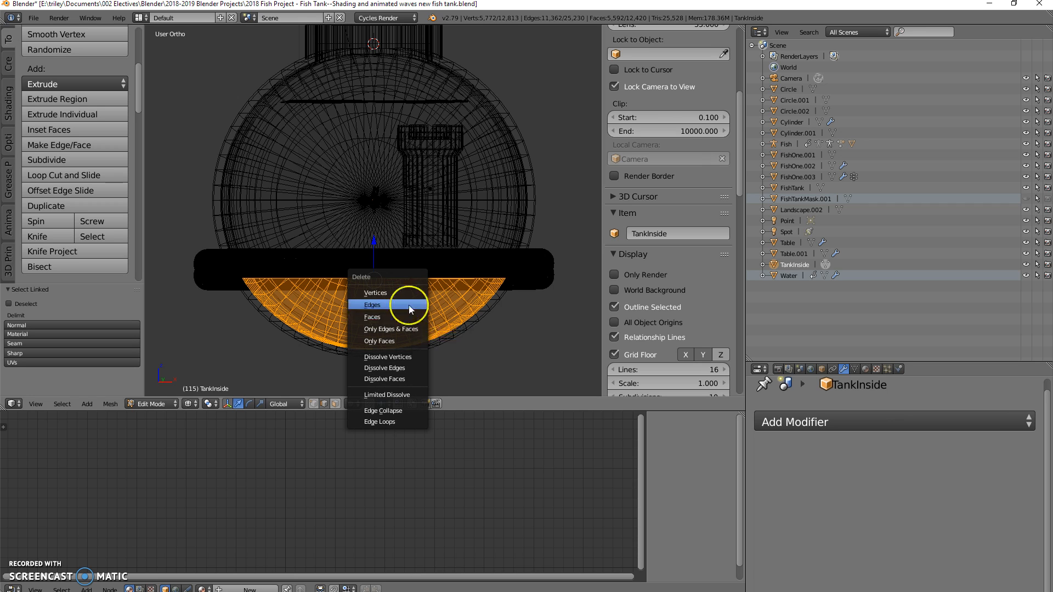
{"action": "left_click", "coordinate": [384, 293]}
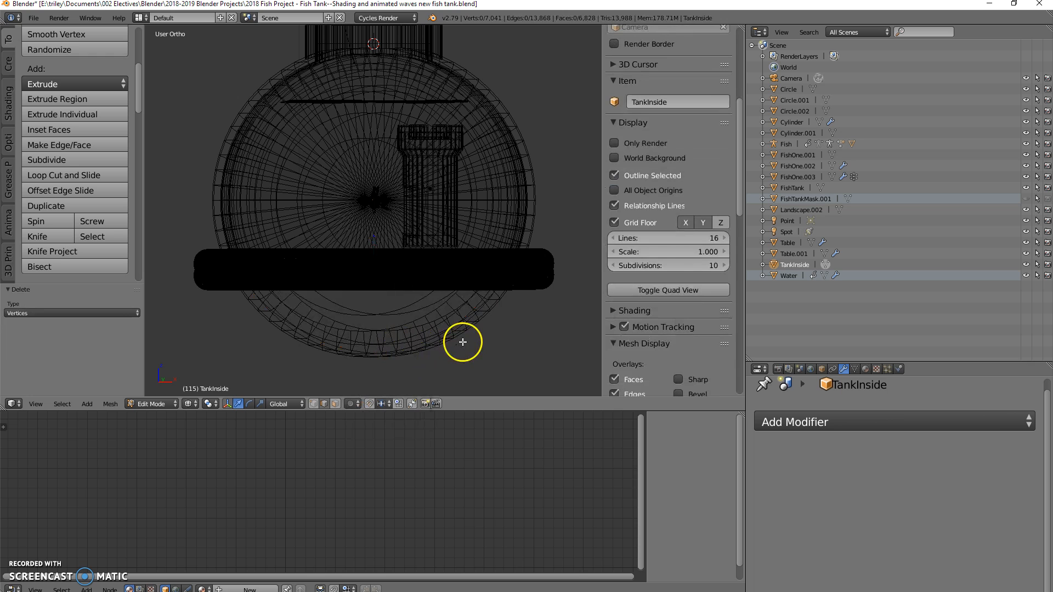
{"action": "key", "text": "Tab"}
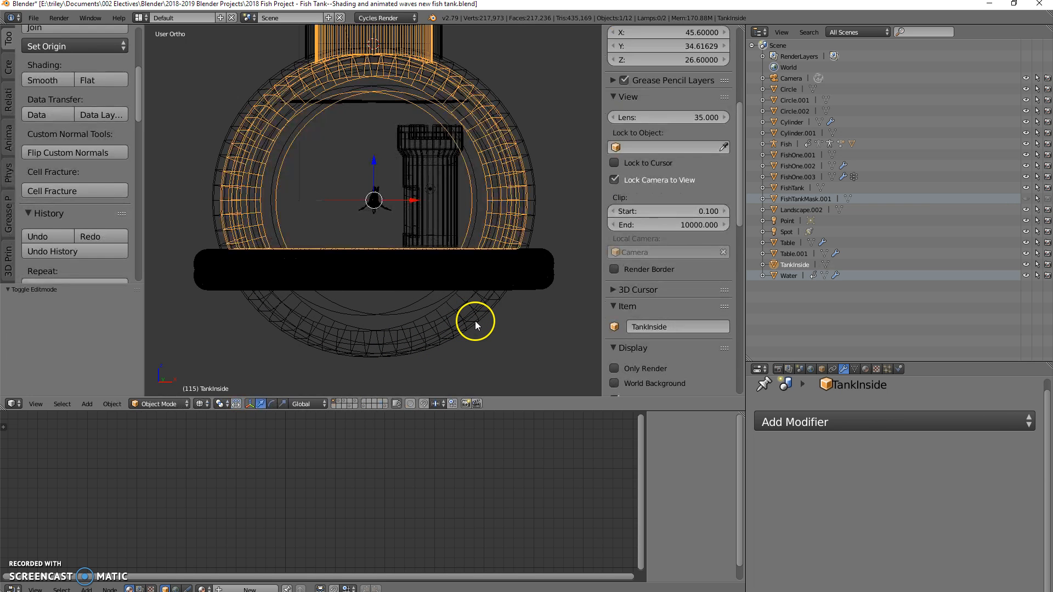
Step: Add a Boolean modifier to the outer Cylinder with Table as its object
{"action": "middle_click_drag", "start_coordinate": [493, 312], "coordinate": [359, 226]}
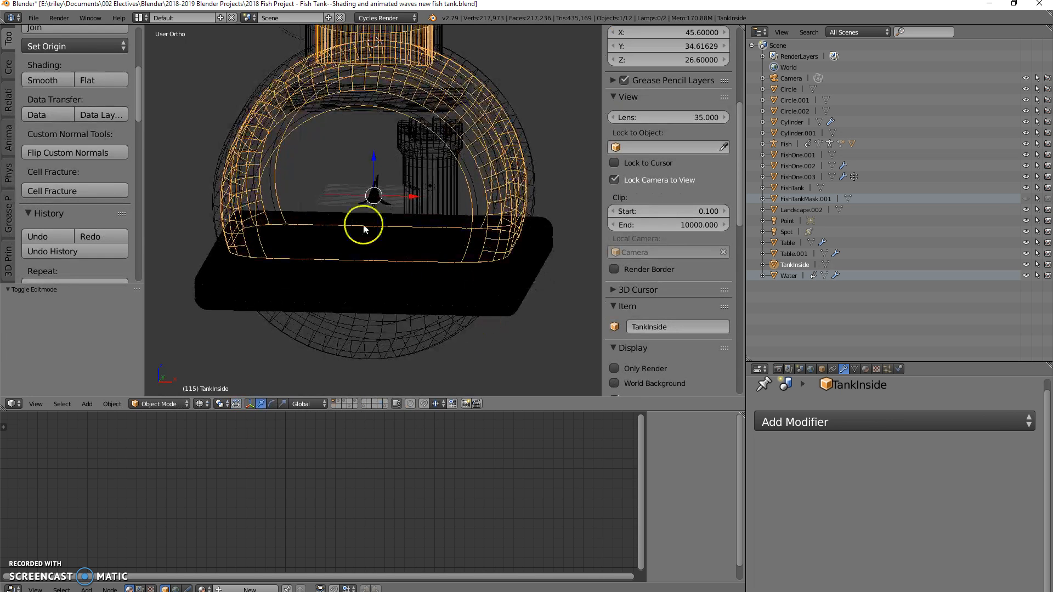
{"action": "right_click", "coordinate": [248, 108]}
{"action": "middle_click_drag", "start_coordinate": [386, 321], "coordinate": [434, 334]}
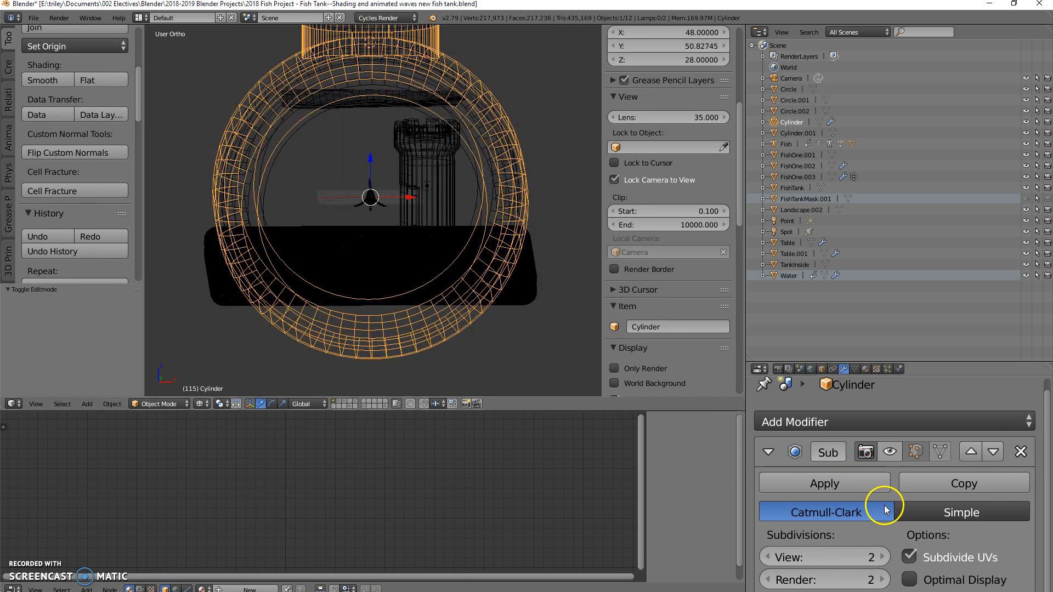
{"action": "left_click", "coordinate": [769, 451]}
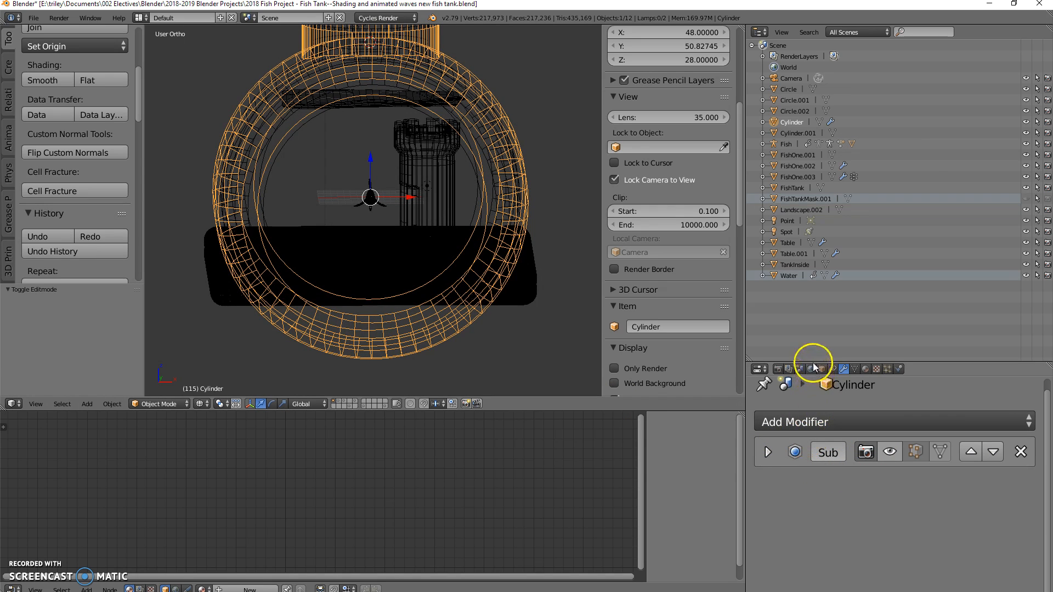
{"action": "left_click_drag", "start_coordinate": [811, 360], "coordinate": [804, 314]}
{"action": "left_click", "coordinate": [800, 377]}
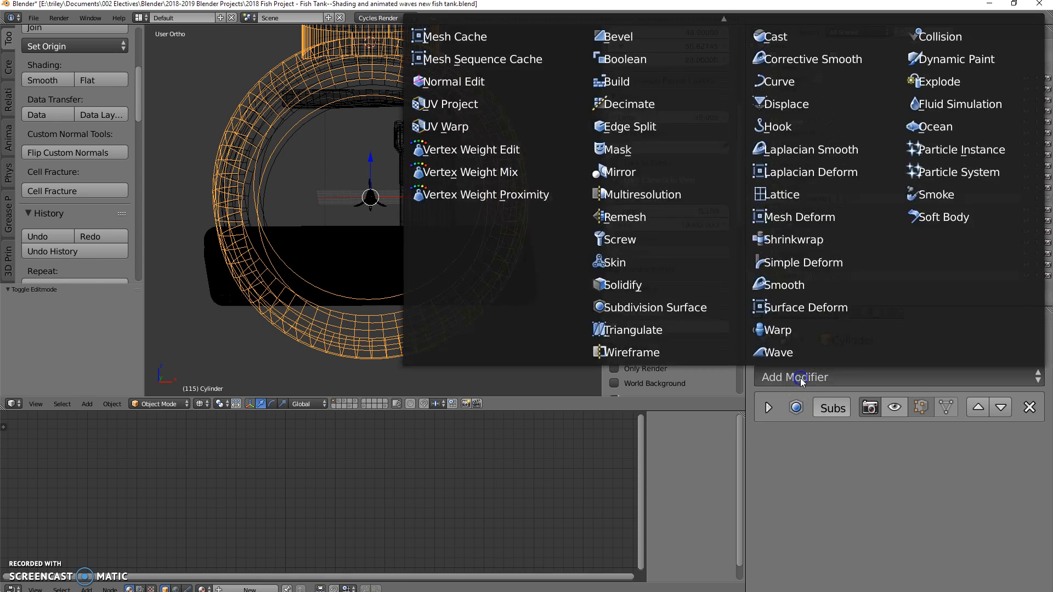
{"action": "left_click", "coordinate": [625, 65]}
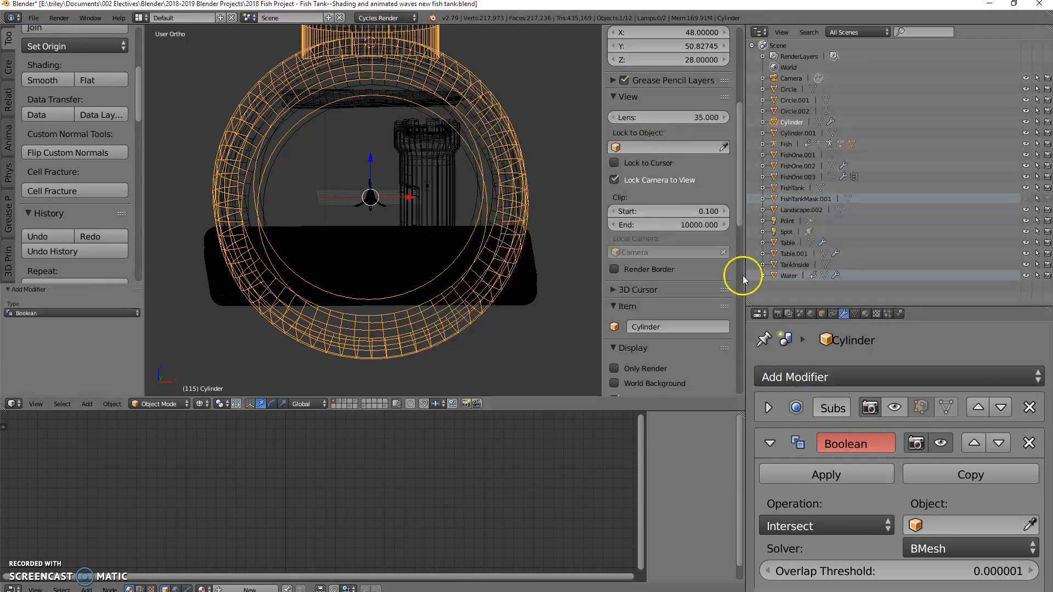
{"action": "left_click", "coordinate": [936, 522]}
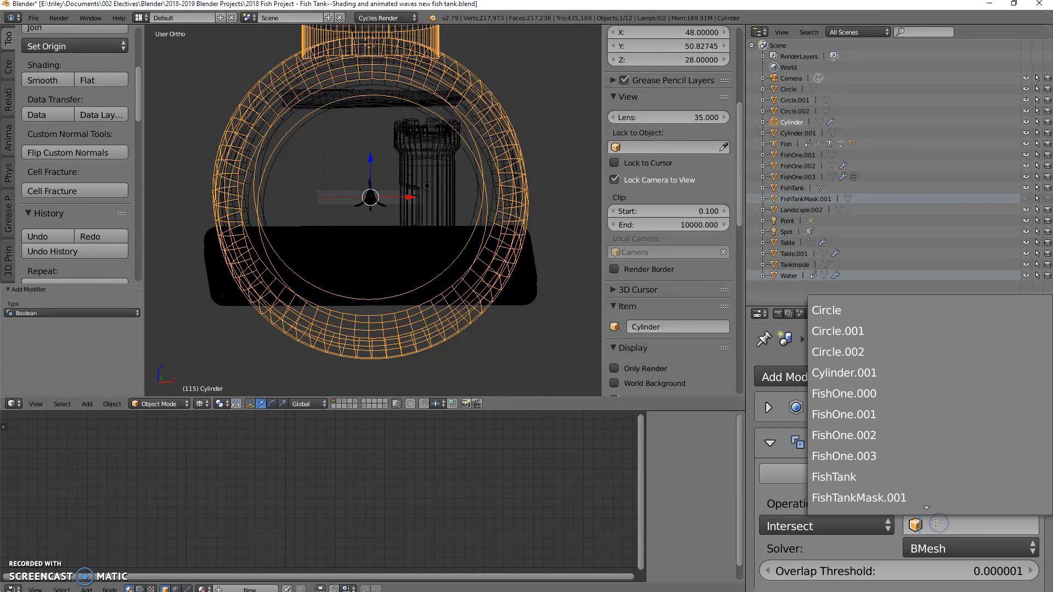
{"action": "scroll", "coordinate": [866, 479], "scroll_direction": "down", "scroll_amount": 5}
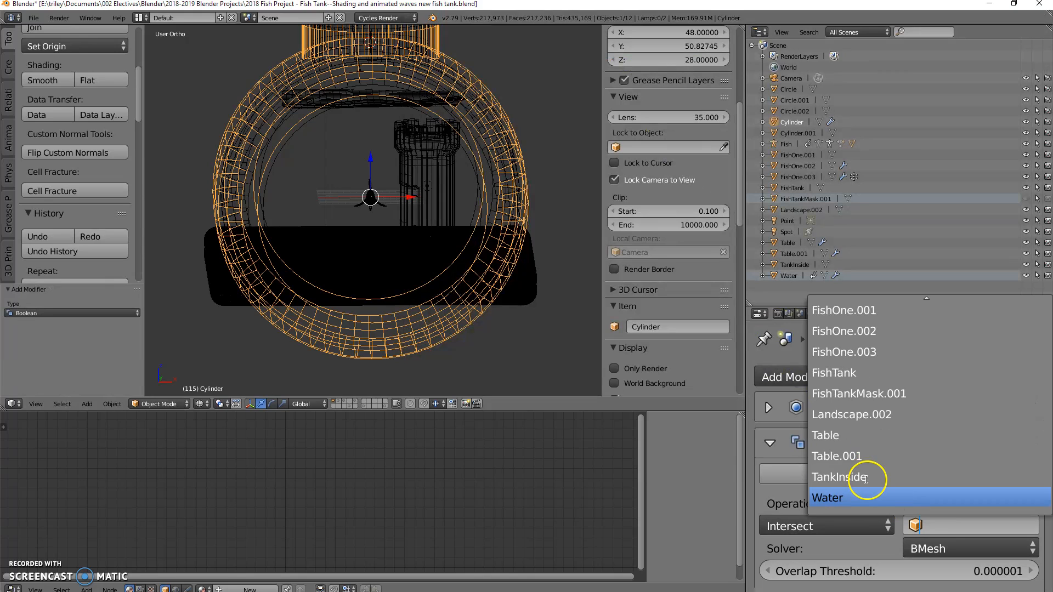
{"action": "left_click", "coordinate": [862, 439]}
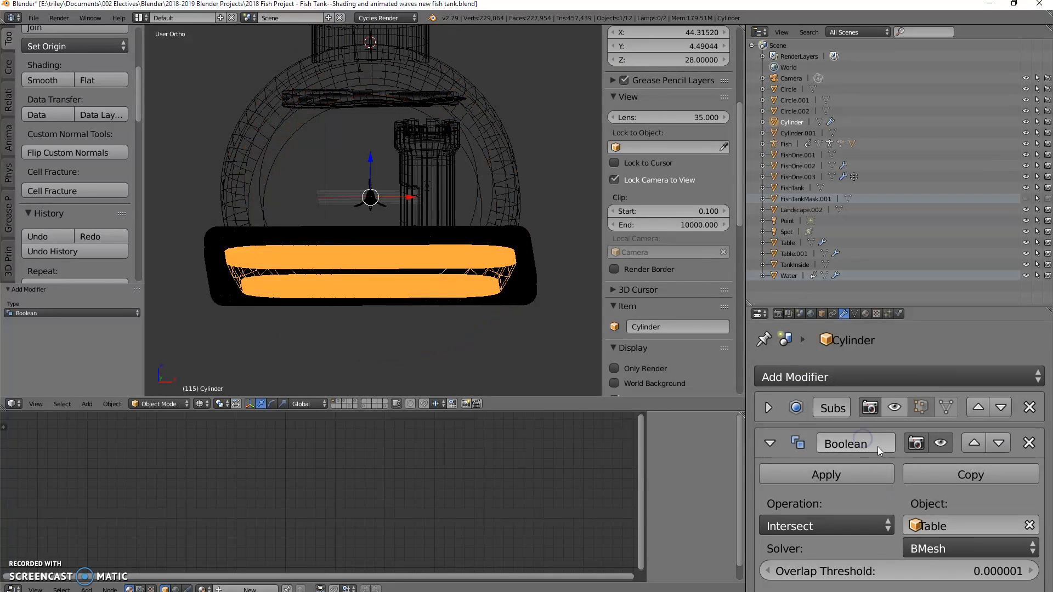
{"action": "mouse_move", "coordinate": [430, 380]}
{"action": "middle_mouse_down"}
{"action": "mouse_move", "coordinate": [429, 357]}
{"action": "mouse_move", "coordinate": [432, 378]}
{"action": "middle_mouse_up"}
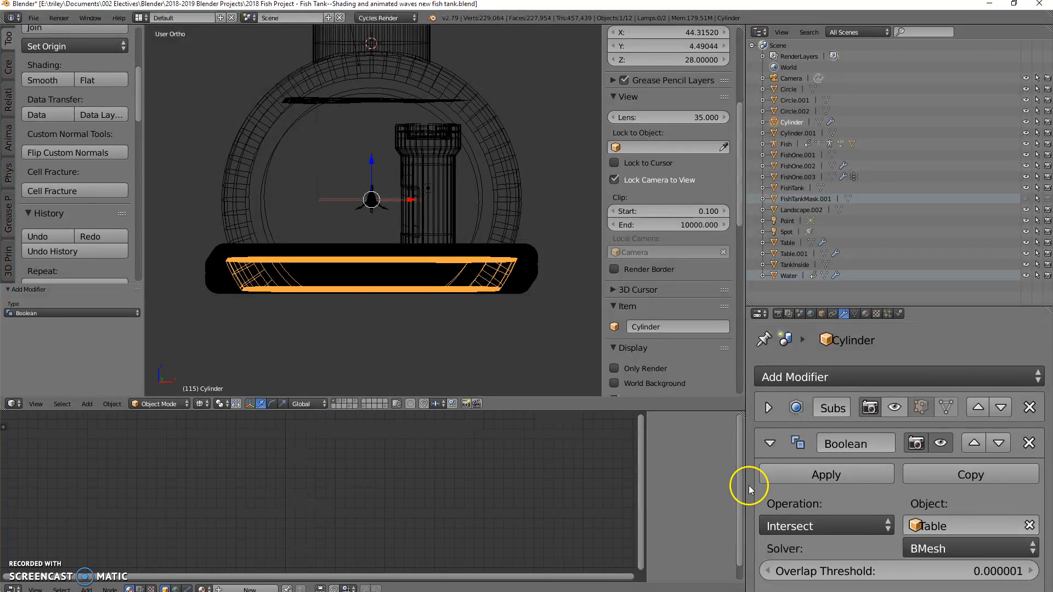
Step: Set the outer Cylinder's Boolean operation to Difference and apply the modifier
{"action": "left_click", "coordinate": [834, 524]}
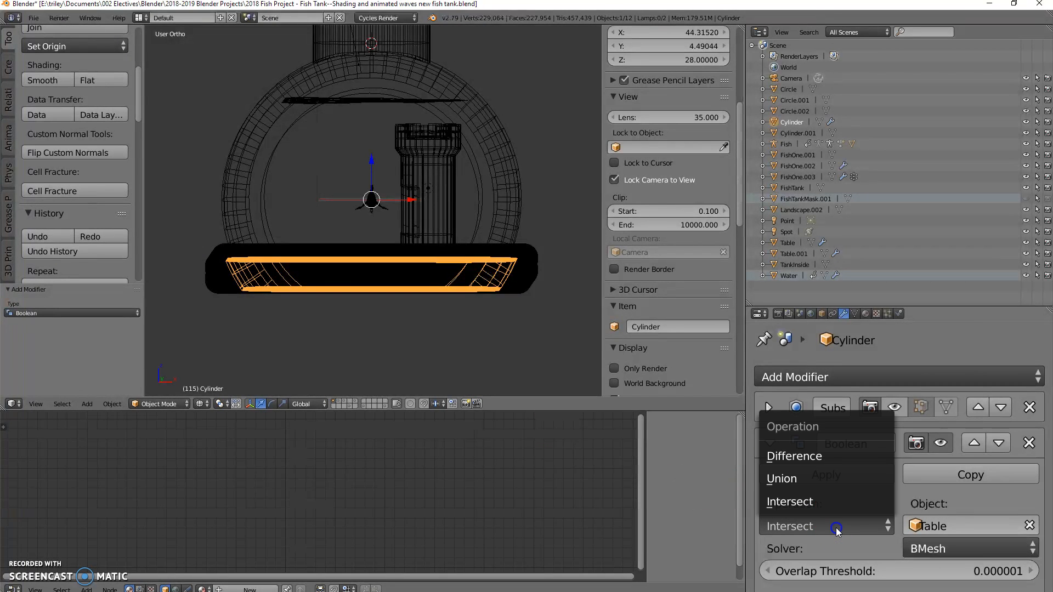
{"action": "left_click", "coordinate": [801, 458]}
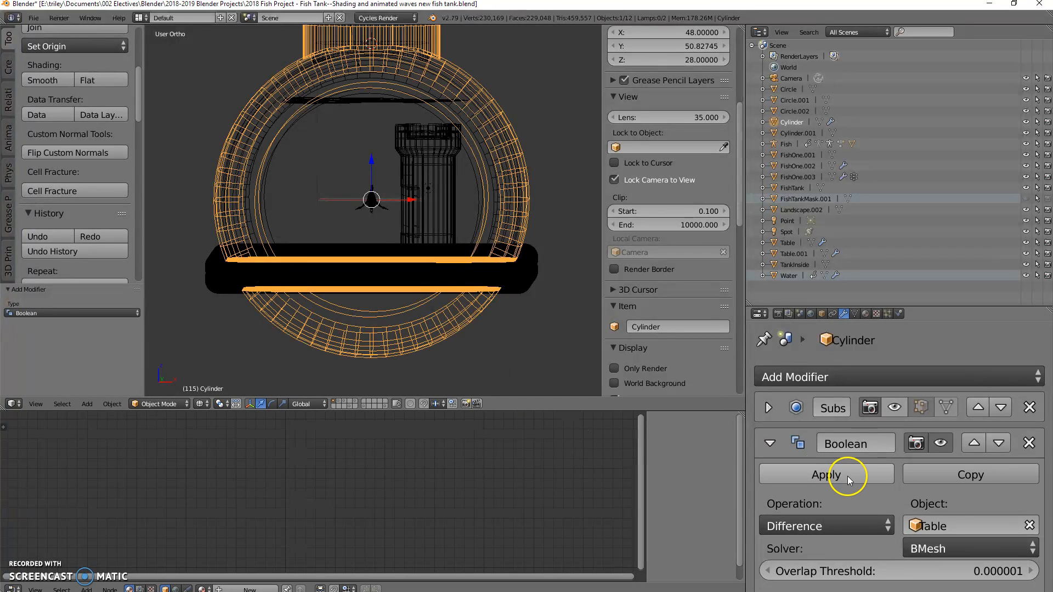
{"action": "left_click", "coordinate": [826, 474]}
Step: In Edit Mode, delete the vertices of the outer Cylinder's linked piece below the table
{"action": "key", "text": "Tab"}
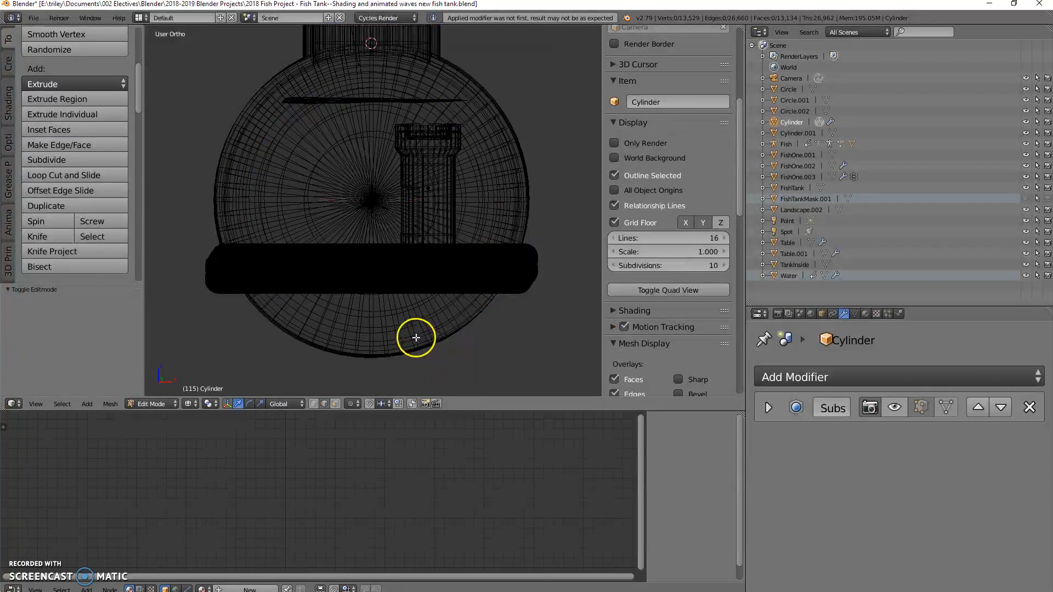
{"action": "right_click", "coordinate": [412, 337]}
{"action": "key", "text": "l"}
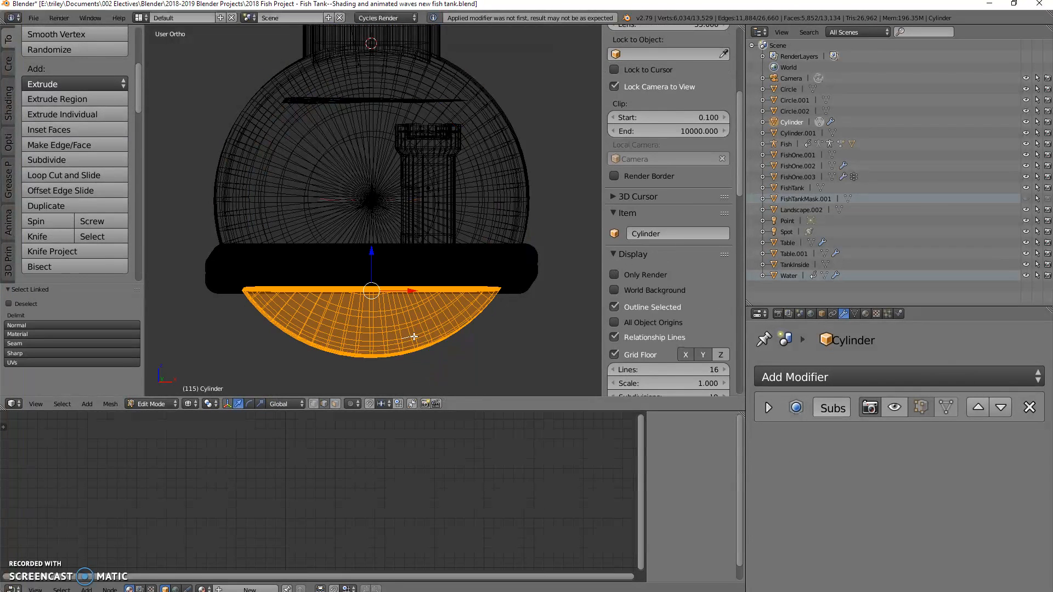
{"action": "key", "text": "x"}
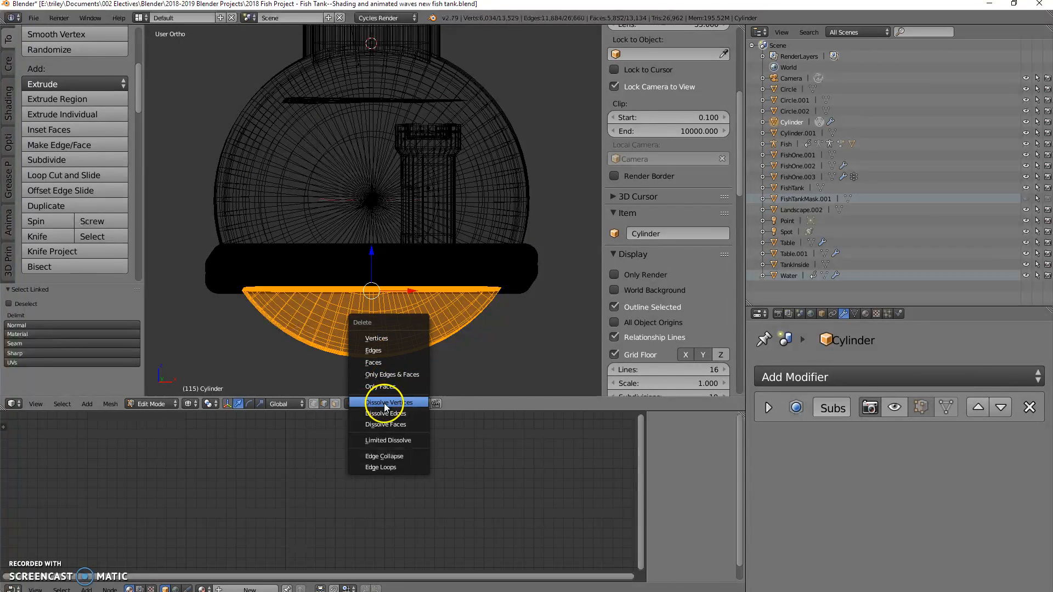
{"action": "left_click", "coordinate": [386, 338]}
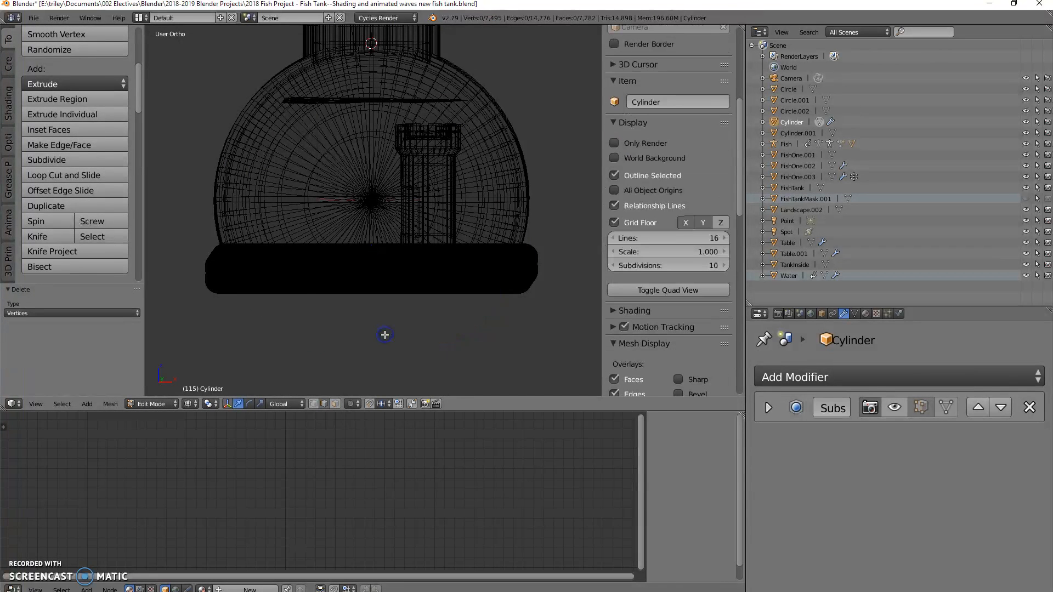
Step: Return to Object Mode and delete the duplicate table object Table.001
{"action": "key", "text": "Tab"}
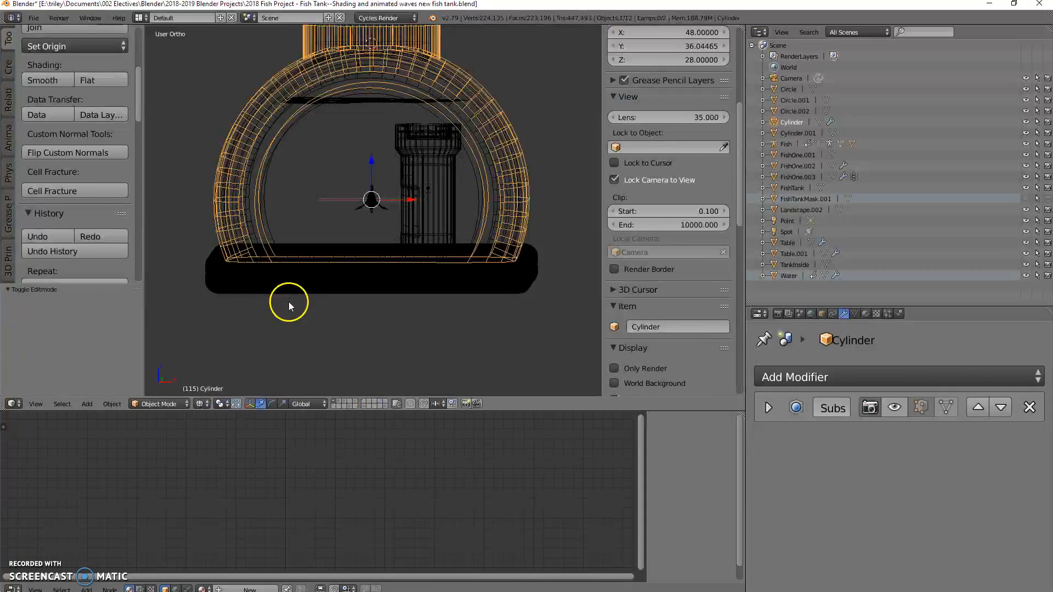
{"action": "right_click", "coordinate": [222, 265]}
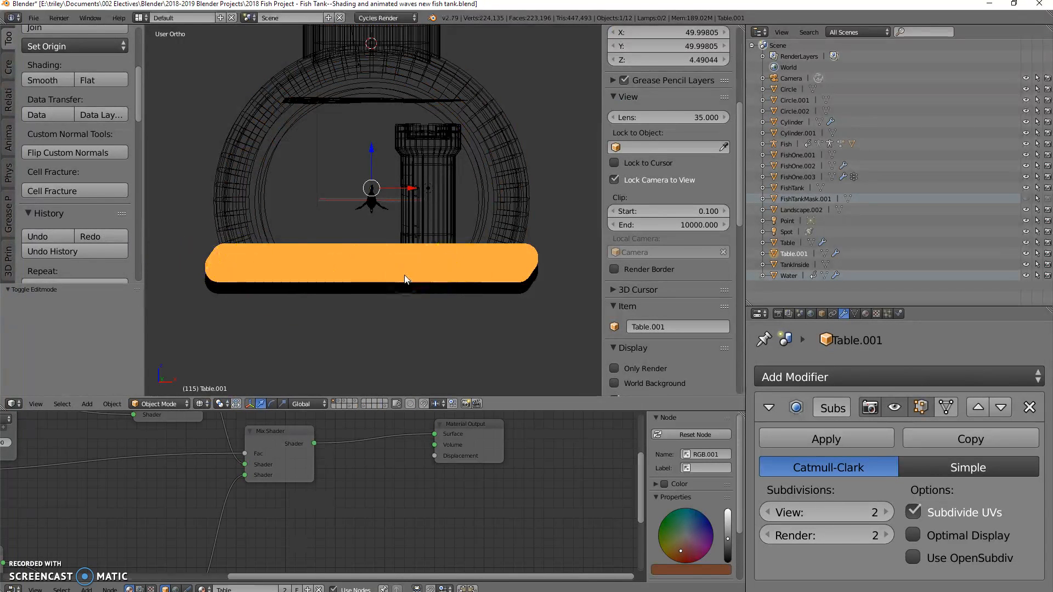
{"action": "key", "text": "x"}
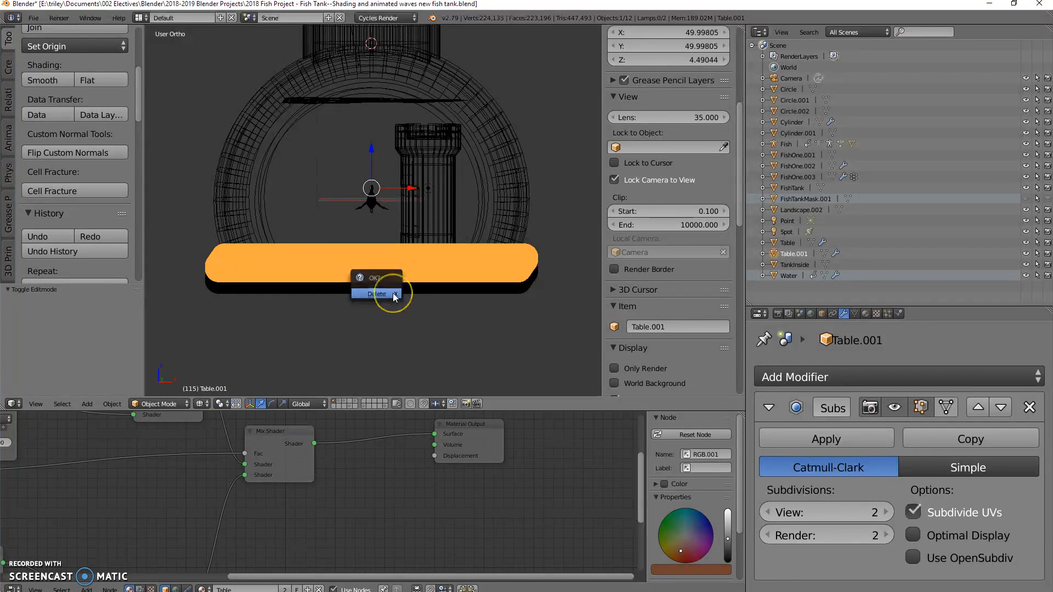
{"action": "left_click", "coordinate": [394, 295]}
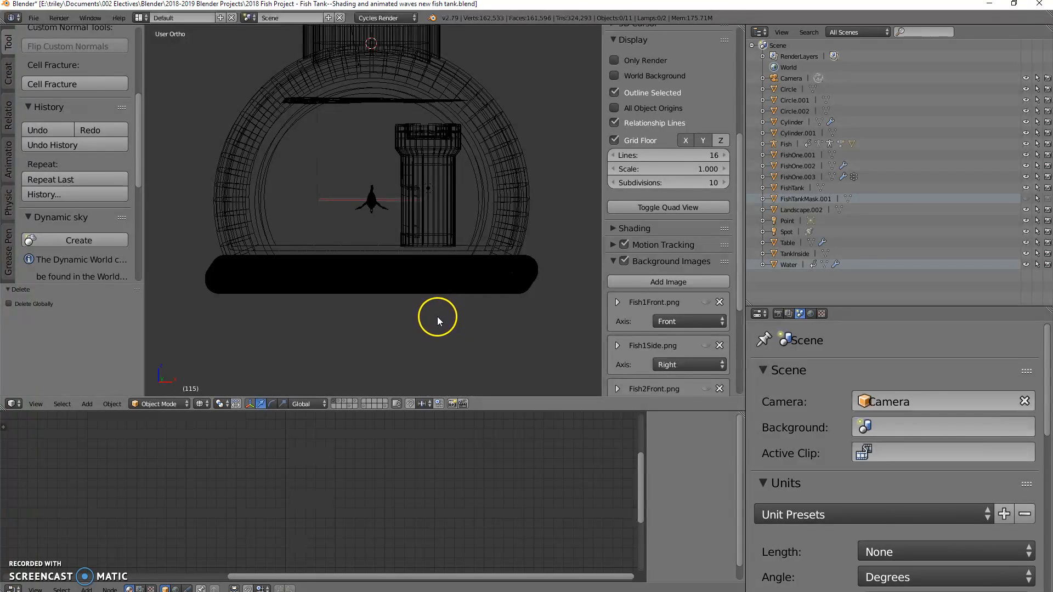
Step: In solid shading, select TankInside and the outer Cylinder, and join them into one Cylinder object
{"action": "mouse_move", "coordinate": [463, 334]}
{"action": "middle_mouse_down"}
{"action": "mouse_move", "coordinate": [454, 346]}
{"action": "mouse_move", "coordinate": [454, 337]}
{"action": "mouse_move", "coordinate": [496, 369]}
{"action": "mouse_move", "coordinate": [442, 353]}
{"action": "mouse_move", "coordinate": [436, 289]}
{"action": "mouse_move", "coordinate": [439, 357]}
{"action": "mouse_move", "coordinate": [470, 33]}
{"action": "mouse_move", "coordinate": [425, 84]}
{"action": "mouse_move", "coordinate": [423, 134]}
{"action": "mouse_move", "coordinate": [314, 144]}
{"action": "mouse_move", "coordinate": [324, 160]}
{"action": "mouse_move", "coordinate": [462, 157]}
{"action": "mouse_move", "coordinate": [483, 145]}
{"action": "mouse_move", "coordinate": [430, 124]}
{"action": "mouse_move", "coordinate": [384, 134]}
{"action": "mouse_move", "coordinate": [433, 145]}
{"action": "middle_mouse_up"}
{"action": "key", "text": "z"}
{"action": "right_click", "coordinate": [436, 67]}
{"action": "right_click", "coordinate": [473, 116], "text": "shift"}
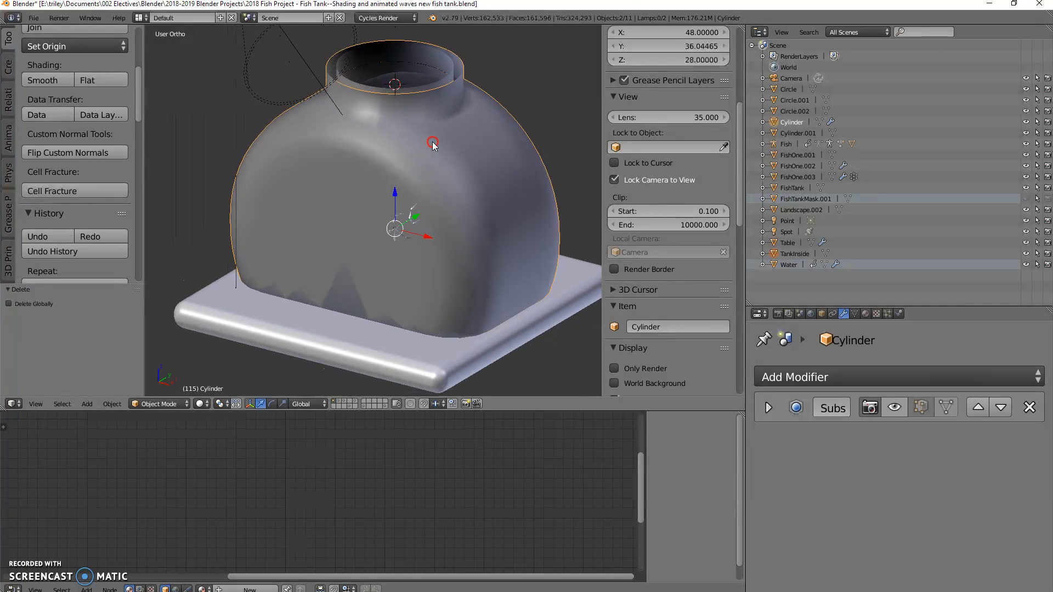
{"action": "right_click", "coordinate": [410, 60]}
{"action": "right_click", "coordinate": [476, 154], "text": "shift"}
{"action": "key", "text": "ctrl+j"}
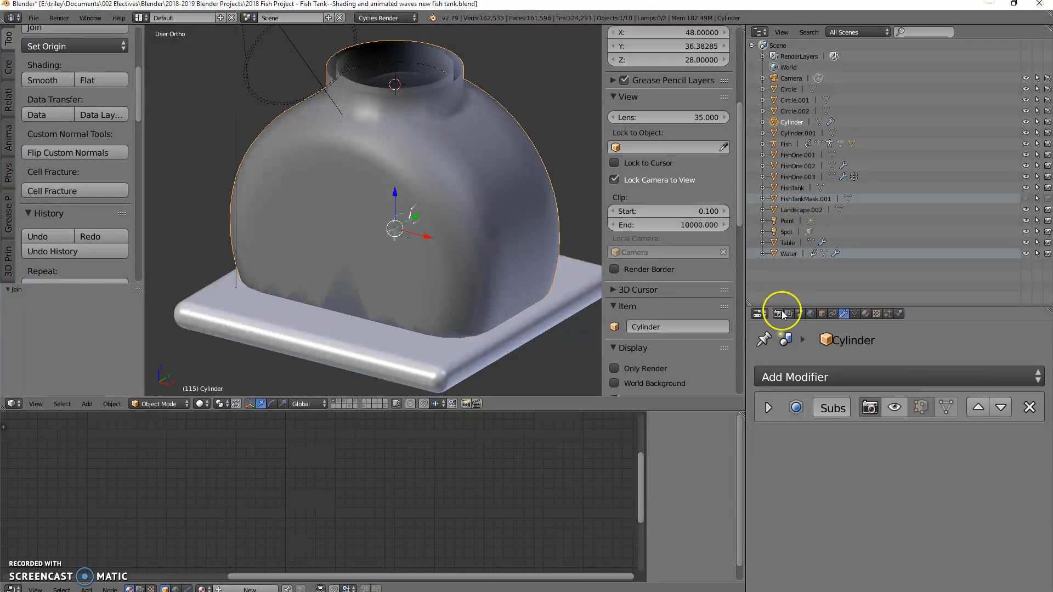
Step: Preview the joined Cylinder with its Subdivision Surface shown in the viewport, inspect the tank in solid and wireframe, and hide the modifier again
{"action": "left_click", "coordinate": [767, 407]}
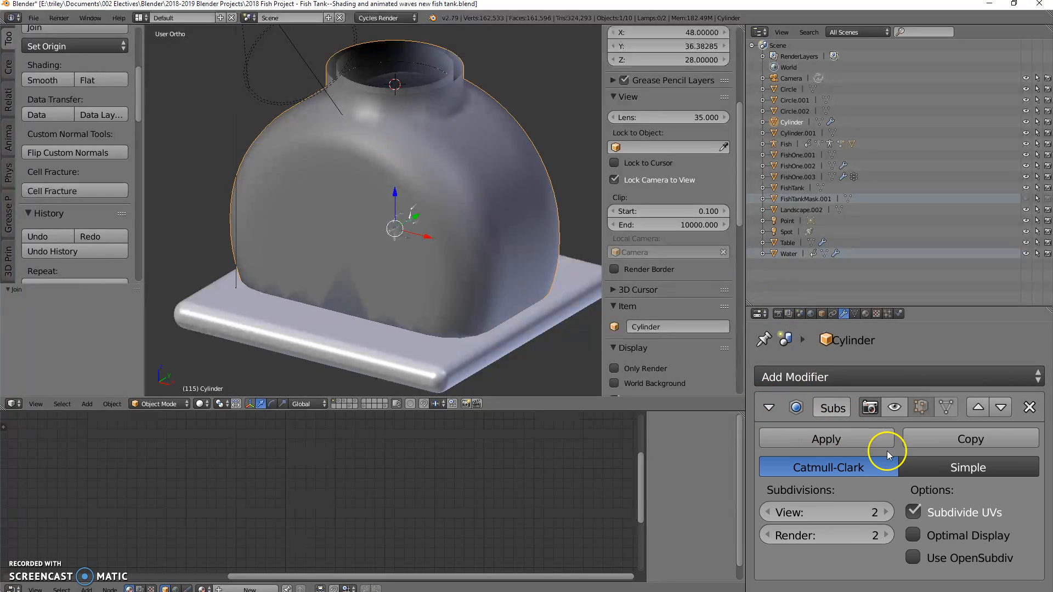
{"action": "left_click", "coordinate": [896, 411]}
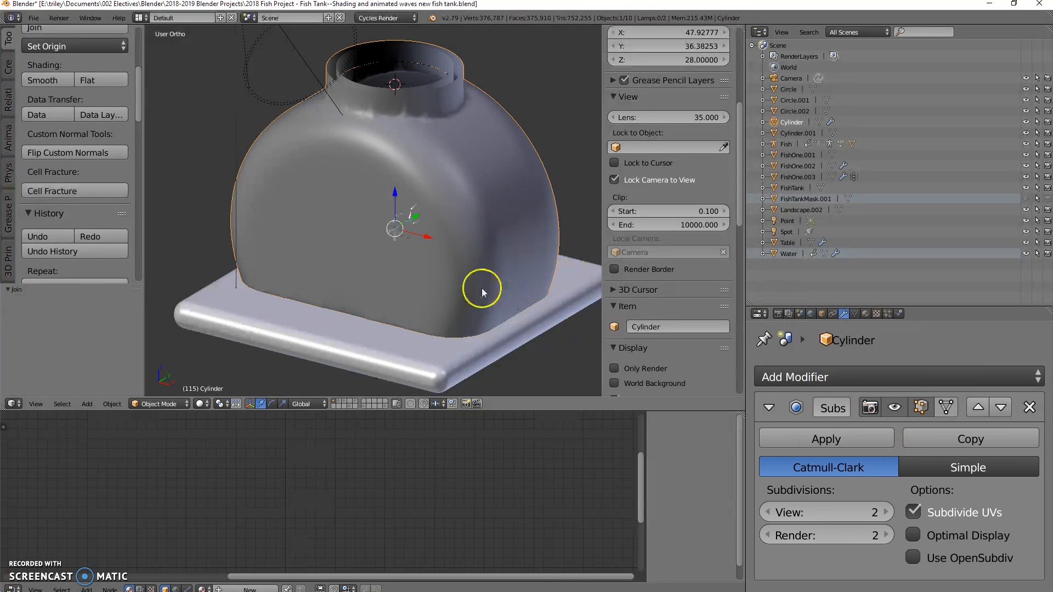
{"action": "mouse_move", "coordinate": [488, 203]}
{"action": "middle_mouse_down"}
{"action": "mouse_move", "coordinate": [494, 164]}
{"action": "mouse_move", "coordinate": [498, 200]}
{"action": "middle_mouse_up"}
{"action": "scroll", "coordinate": [432, 128], "scroll_direction": "up", "scroll_amount": 3}
{"action": "mouse_move", "coordinate": [432, 128]}
{"action": "middle_mouse_down"}
{"action": "mouse_move", "coordinate": [416, 167]}
{"action": "mouse_move", "coordinate": [423, 125]}
{"action": "middle_mouse_up"}
{"action": "scroll", "coordinate": [422, 126], "scroll_direction": "down", "scroll_amount": 4}
{"action": "key", "text": "z"}
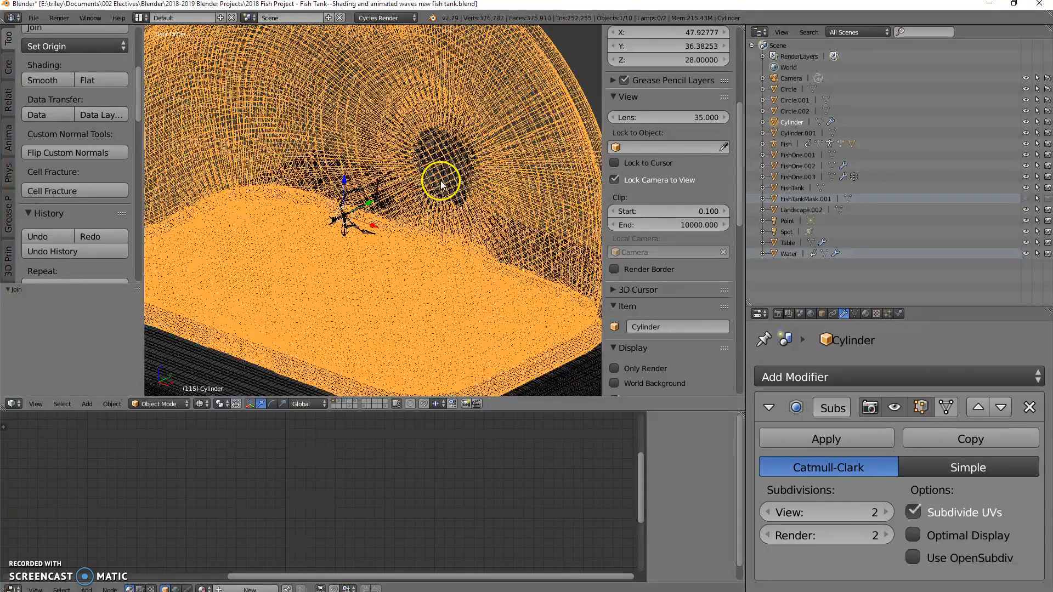
{"action": "scroll", "coordinate": [444, 198], "scroll_direction": "down", "scroll_amount": 2}
{"action": "middle_click_drag", "start_coordinate": [447, 207], "coordinate": [404, 176]}
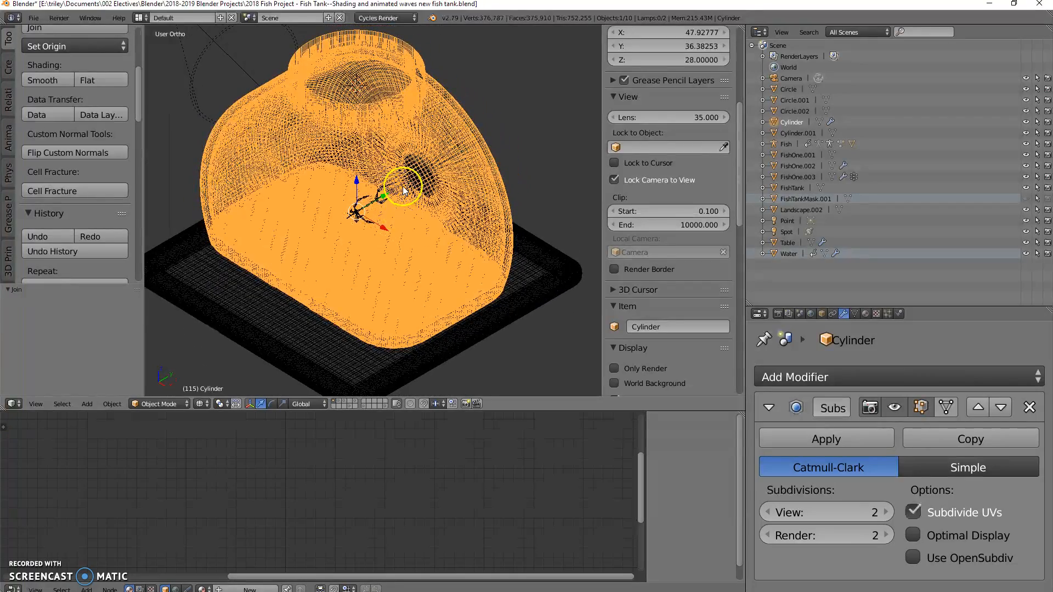
{"action": "left_click", "coordinate": [897, 406]}
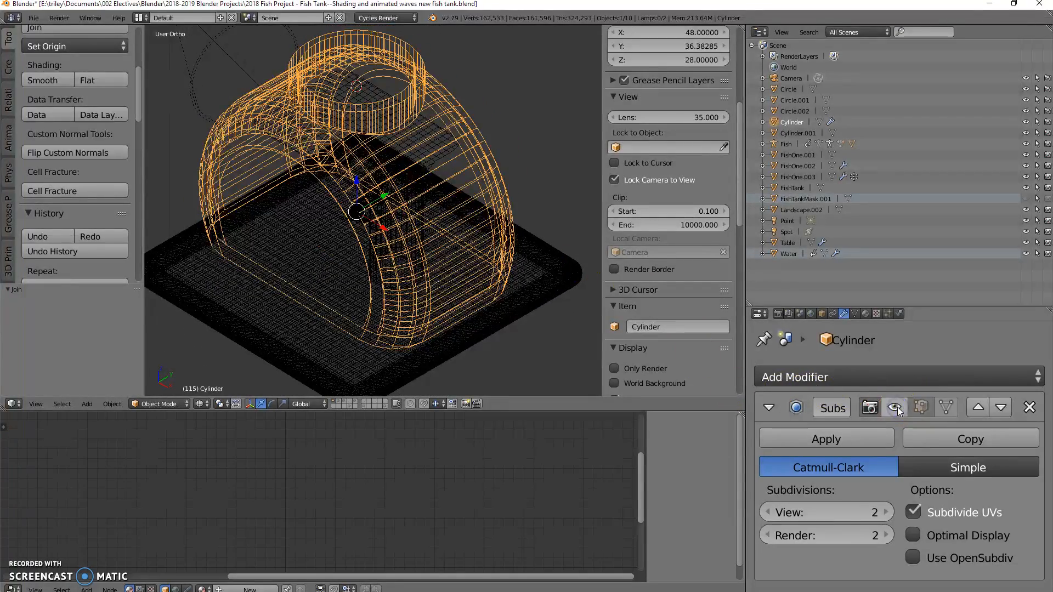
{"action": "middle_click_drag", "start_coordinate": [554, 345], "coordinate": [577, 322]}
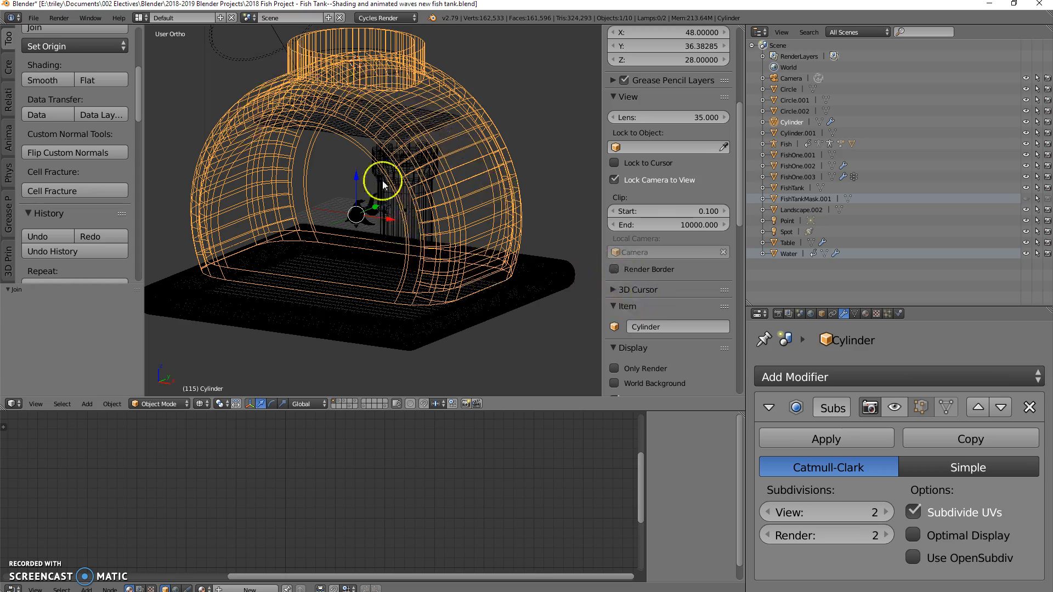
Step: In the Cylinder's Edit Mode, select both the inner and outer edge loops at the top of the neck
{"action": "middle_click_drag", "start_coordinate": [433, 130], "coordinate": [421, 153]}
{"action": "key", "text": "Tab"}
{"action": "key", "text": "z"}
{"action": "scroll", "coordinate": [419, 160], "scroll_direction": "up", "scroll_amount": 6}
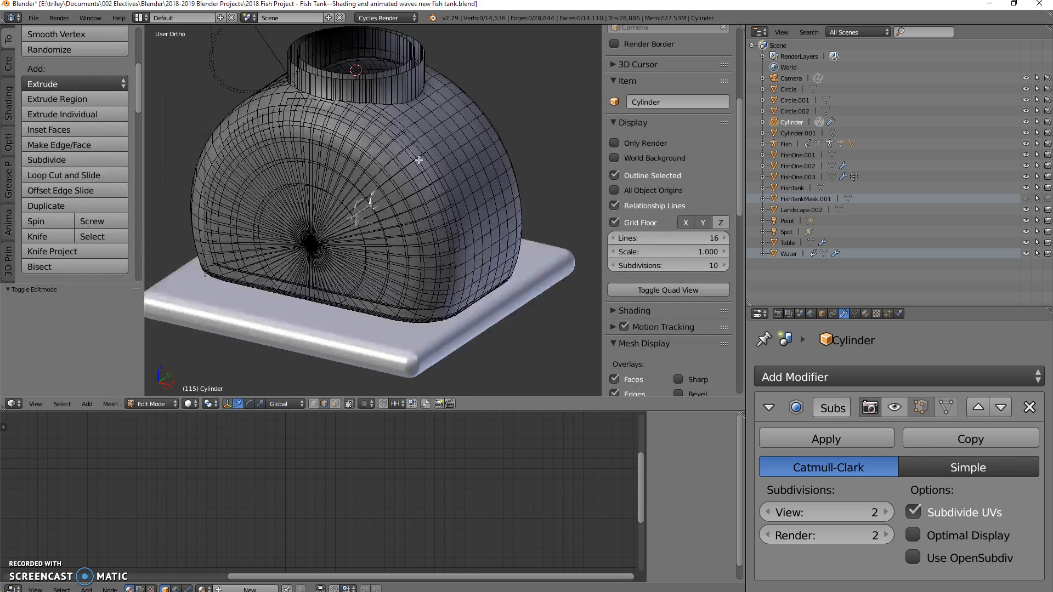
{"action": "middle_click_drag", "start_coordinate": [418, 140], "coordinate": [456, 330]}
{"action": "scroll", "coordinate": [400, 278], "scroll_direction": "up", "scroll_amount": 2}
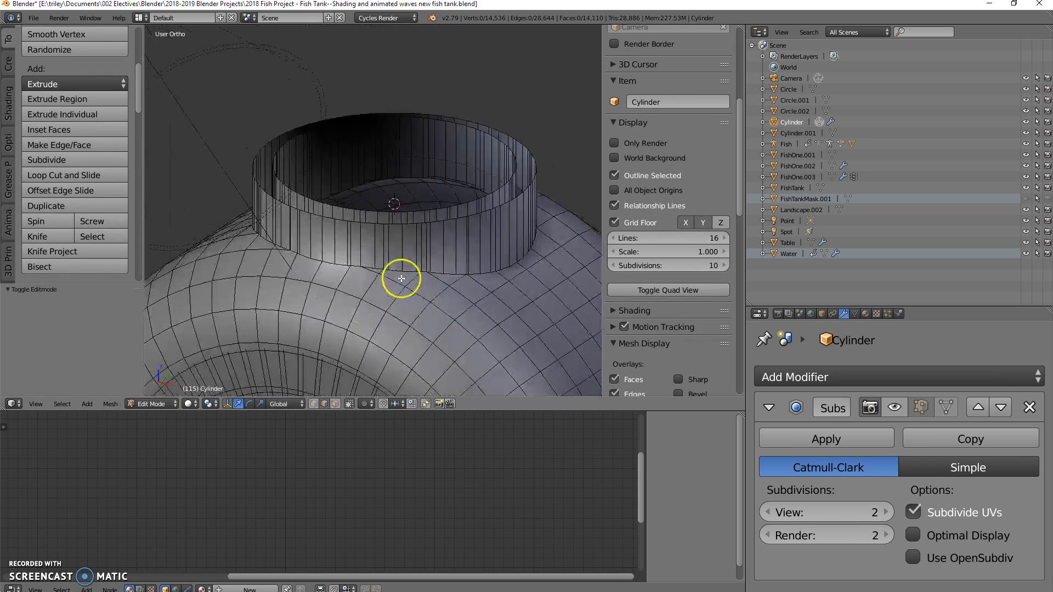
{"action": "right_click", "coordinate": [292, 192]}
{"action": "right_click", "coordinate": [296, 192], "text": "alt"}
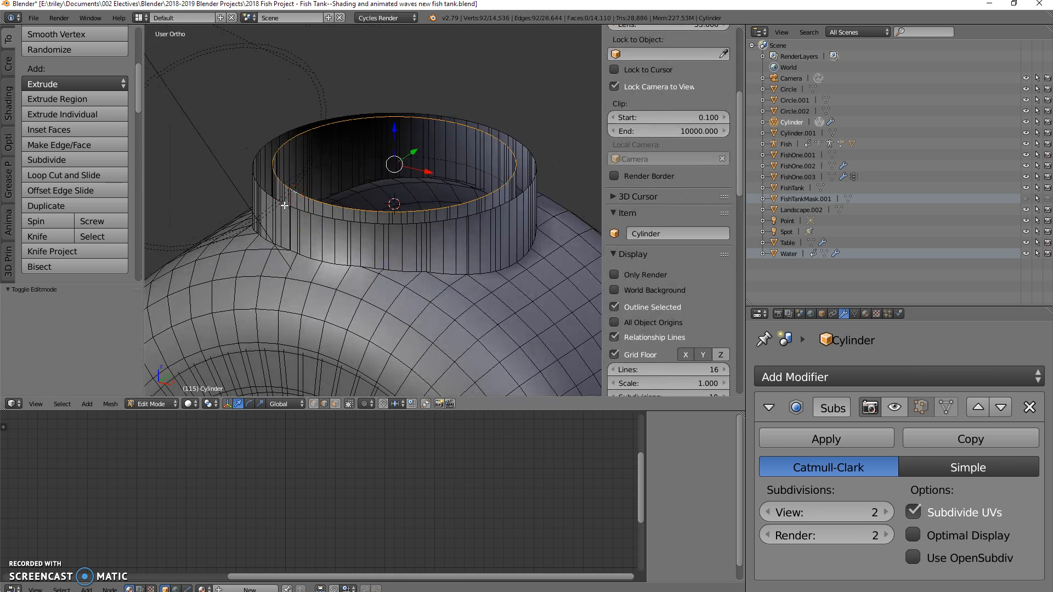
{"action": "right_click", "coordinate": [270, 196], "text": "alt+shift"}
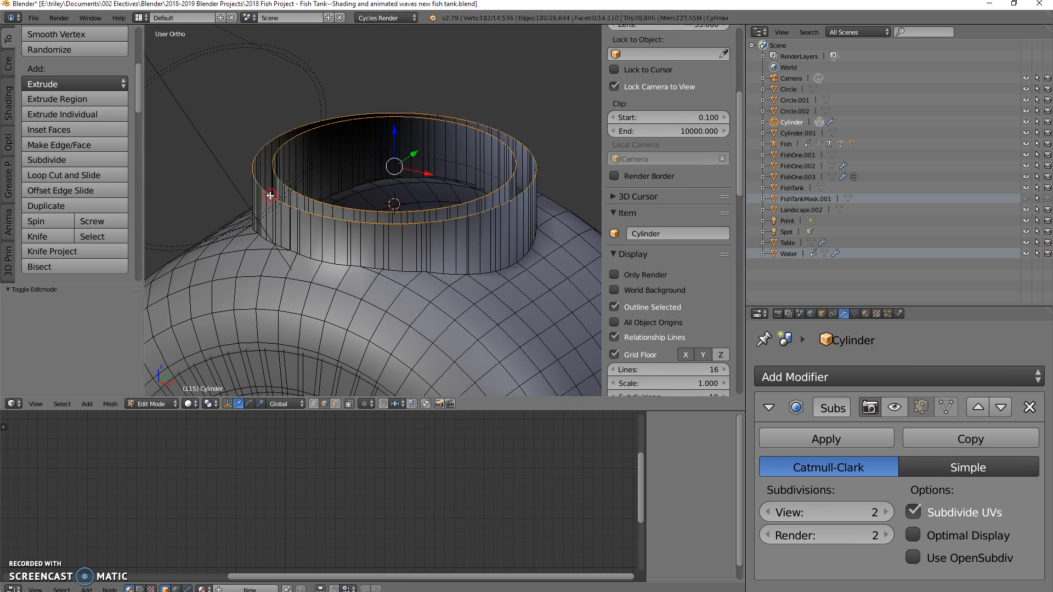
{"action": "middle_click_drag", "start_coordinate": [384, 255], "coordinate": [396, 218]}
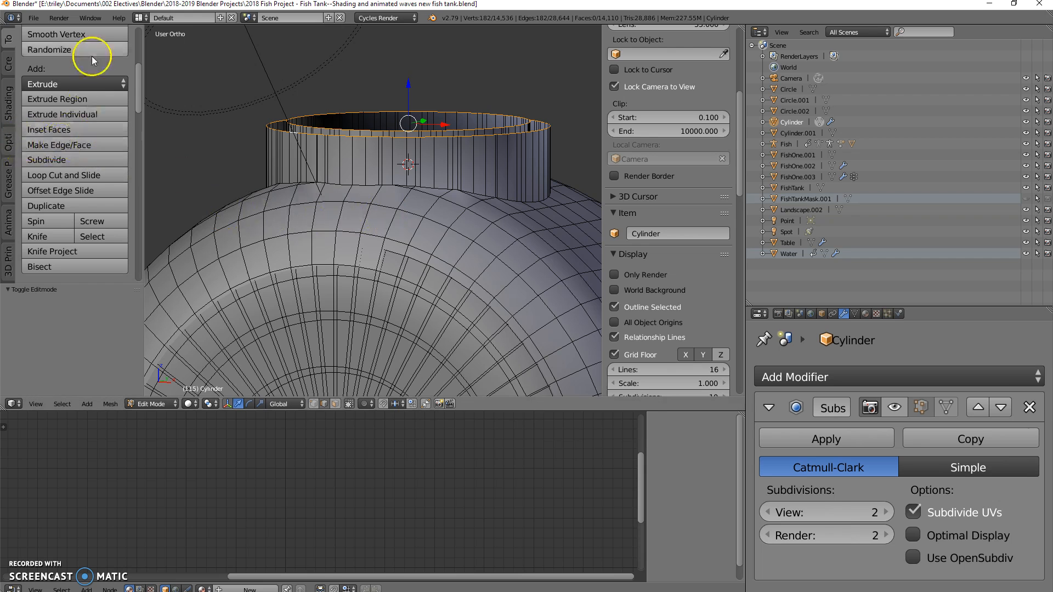
Step: Locate the LoopTools commands and check the Mesh: LoopTools add-on in the User Preferences
{"action": "scroll", "coordinate": [86, 181], "scroll_direction": "down", "scroll_amount": 5}
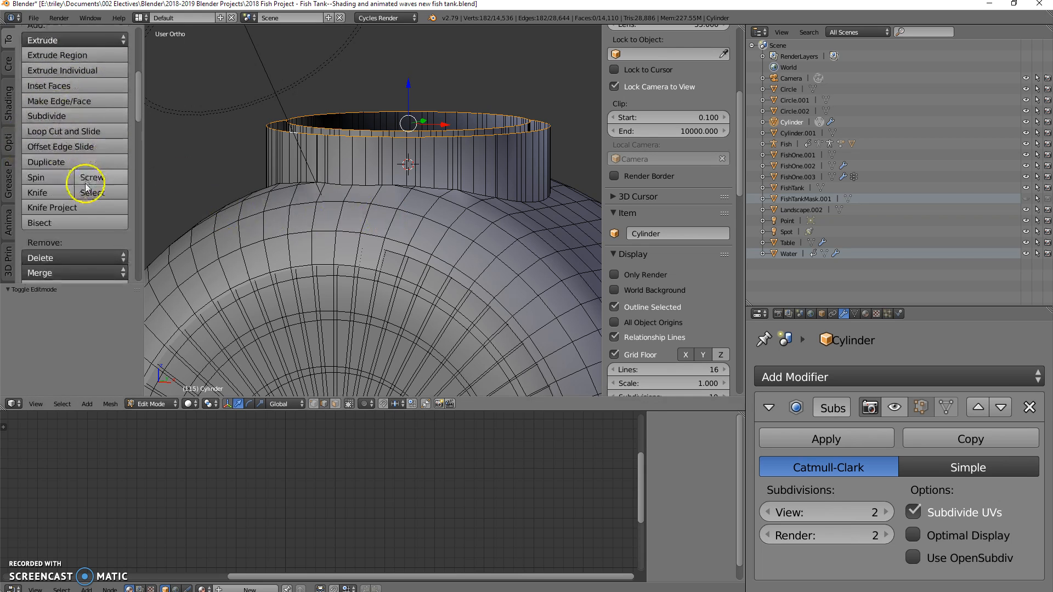
{"action": "scroll", "coordinate": [91, 191], "scroll_direction": "down", "scroll_amount": 15}
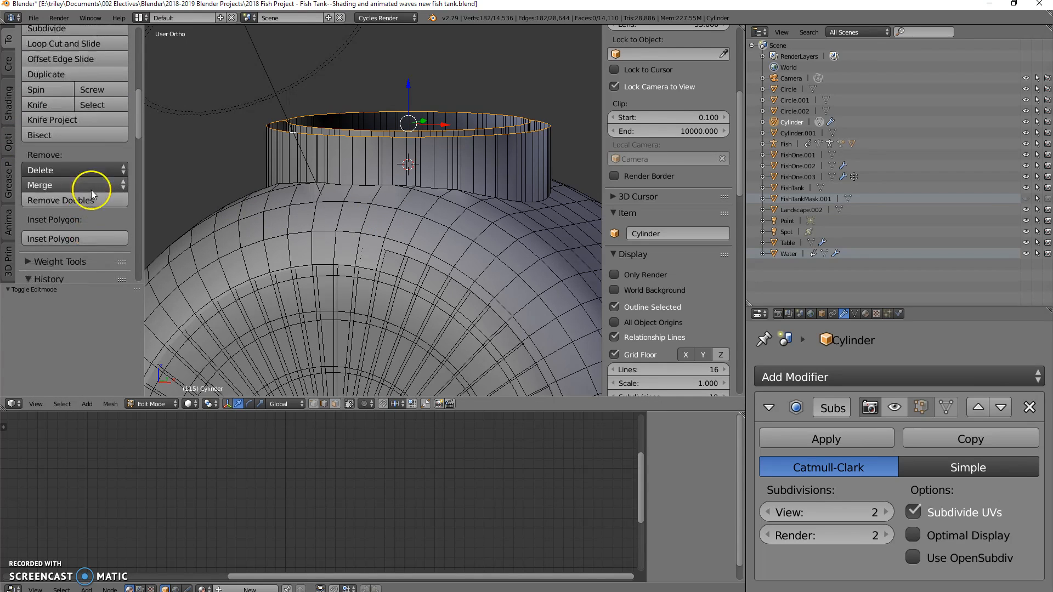
{"action": "scroll", "coordinate": [85, 208], "scroll_direction": "down", "scroll_amount": 9}
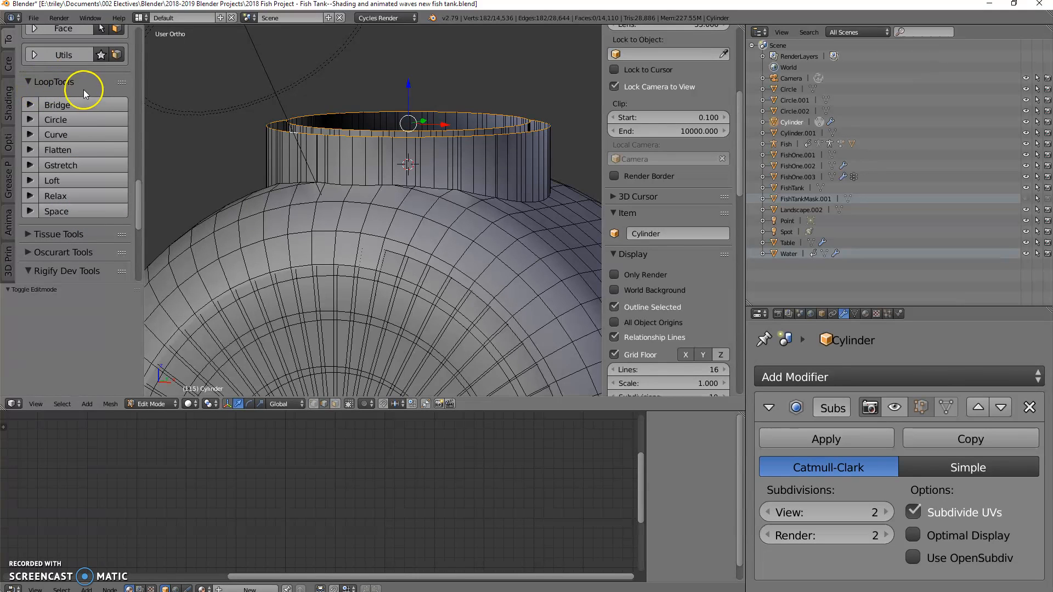
{"action": "left_click", "coordinate": [34, 18]}
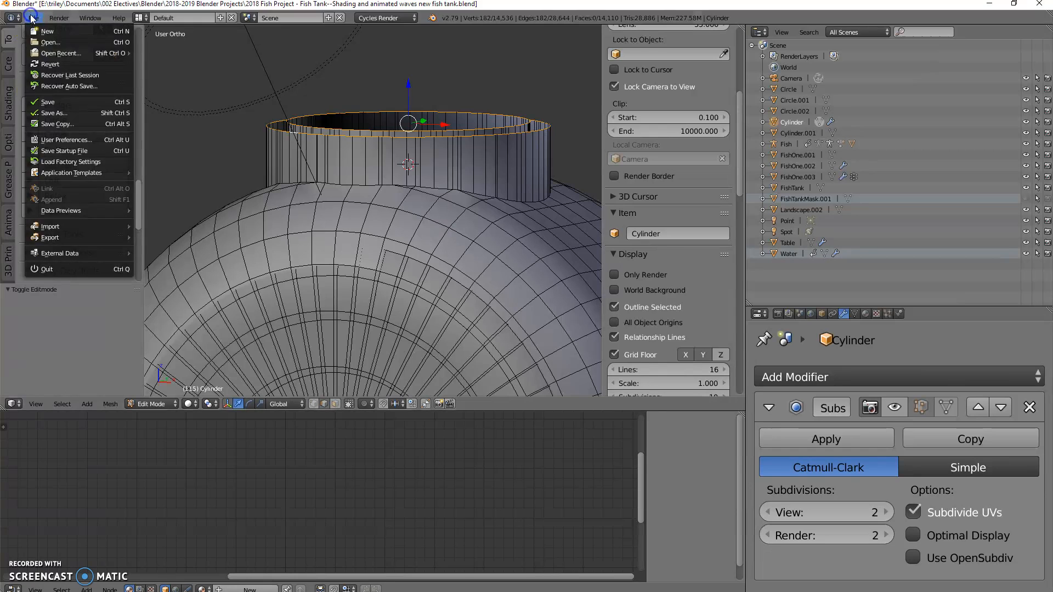
{"action": "left_click", "coordinate": [68, 140]}
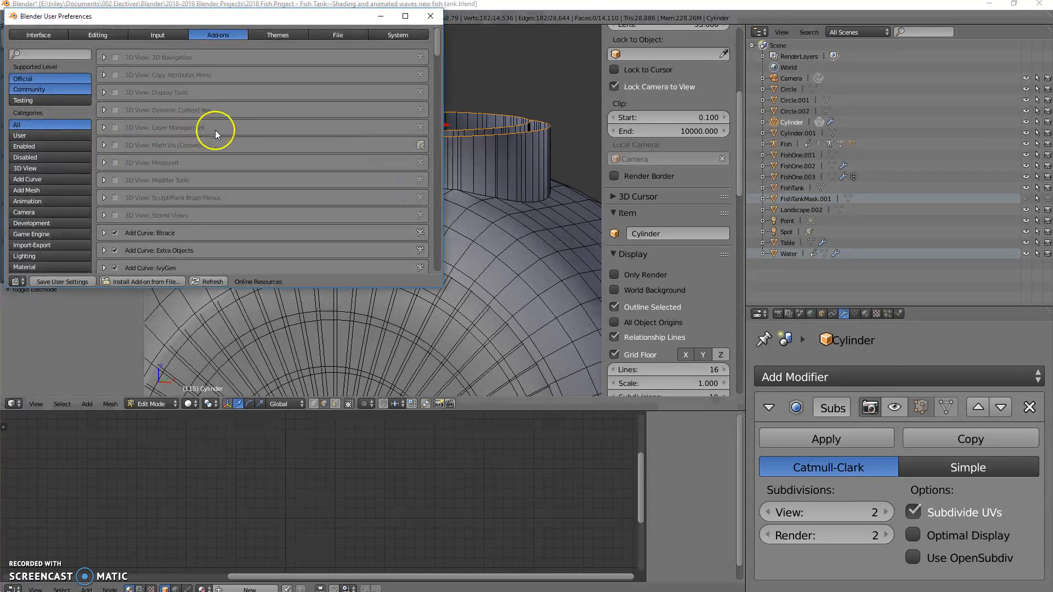
{"action": "scroll", "coordinate": [232, 140], "scroll_direction": "down", "scroll_amount": 20}
{"action": "scroll", "coordinate": [233, 135], "scroll_direction": "down", "scroll_amount": 20}
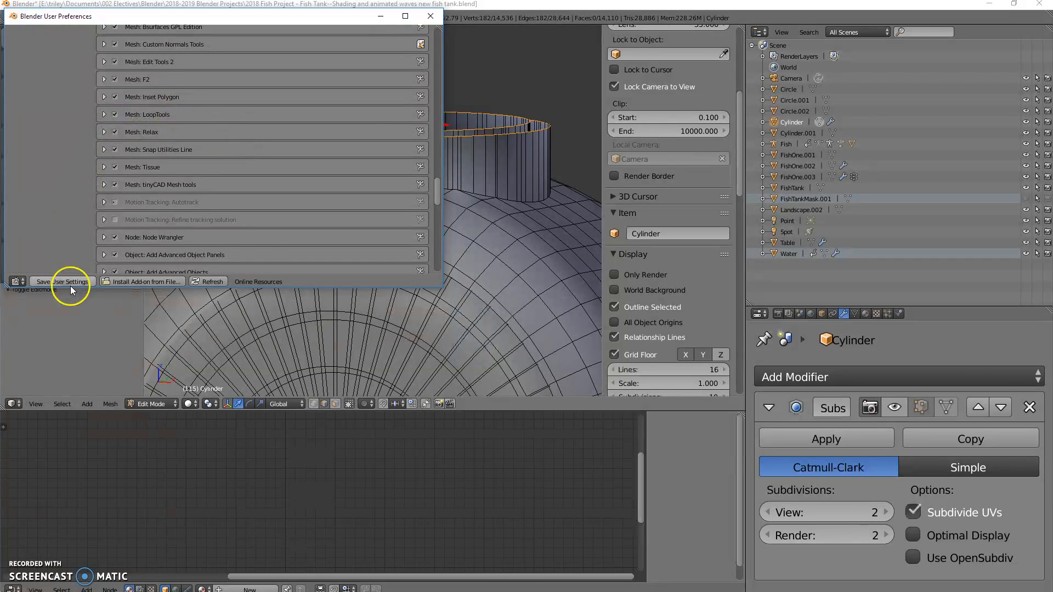
{"action": "left_click", "coordinate": [430, 15]}
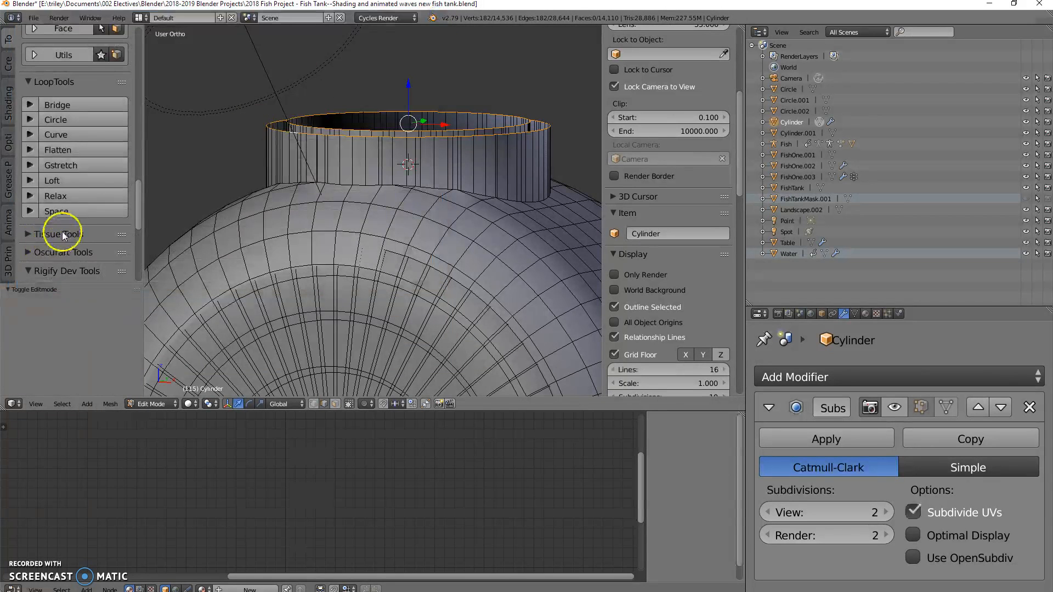
Step: Bridge the inner and outer neck loops with LoopTools and extrude the rim faces upward by about 2.743 units
{"action": "left_click", "coordinate": [57, 101]}
{"action": "middle_click_drag", "start_coordinate": [317, 122], "coordinate": [360, 189]}
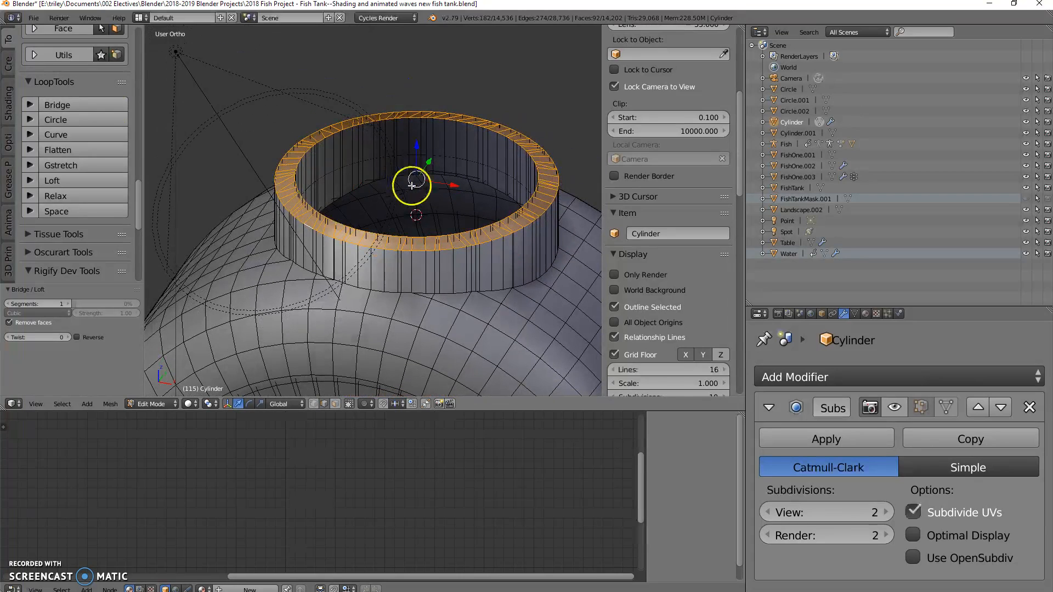
{"action": "key", "text": "e"}
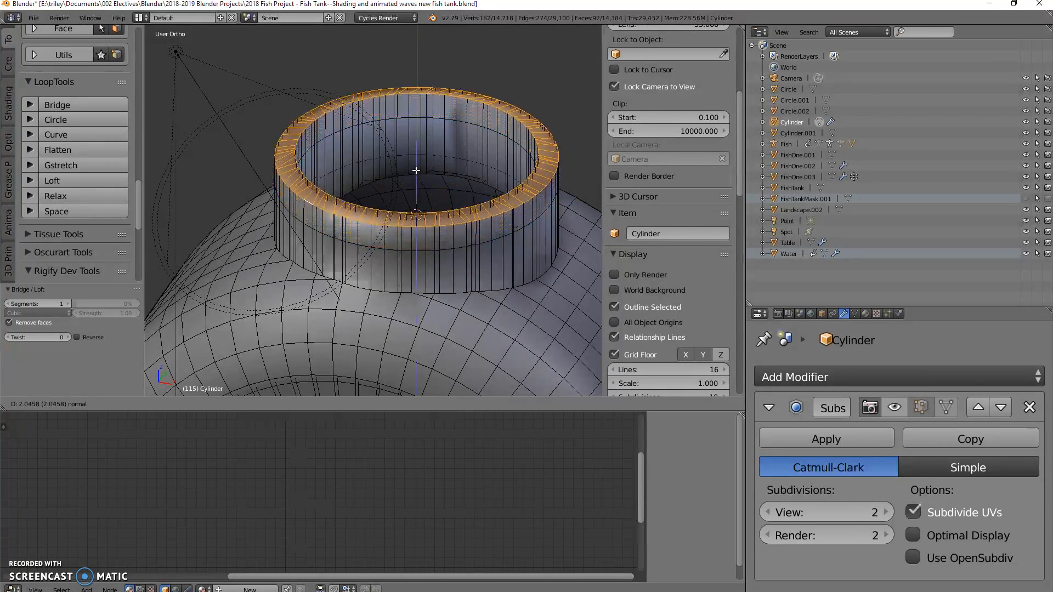
{"action": "left_click", "coordinate": [415, 162]}
Step: Scale the extruded rim by about 1.13 to flare the neck's opening outward
{"action": "key", "text": "s"}
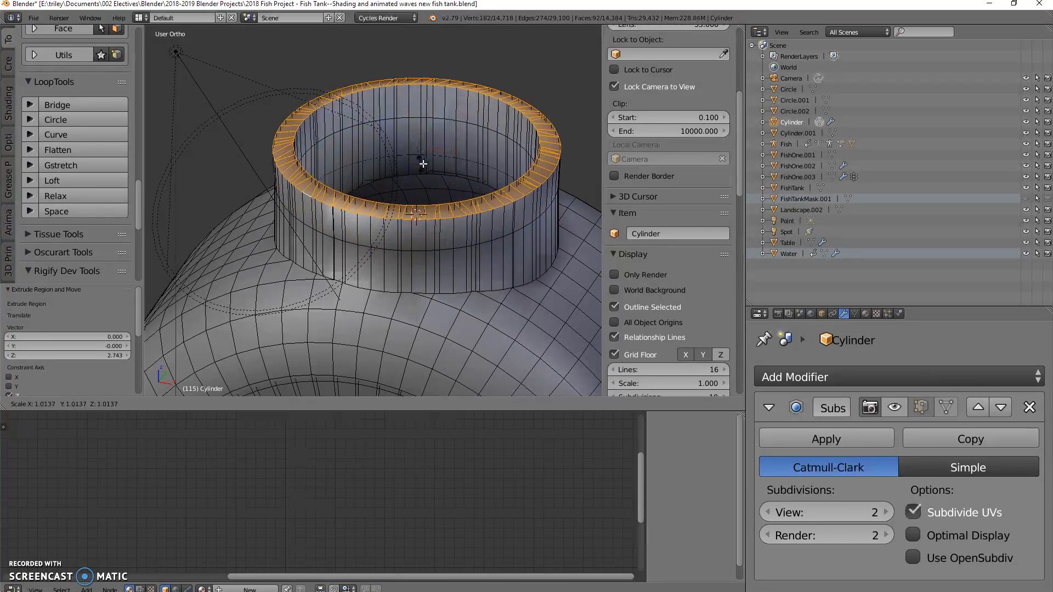
{"action": "left_click", "coordinate": [428, 163]}
{"action": "middle_click_drag", "start_coordinate": [427, 163], "coordinate": [434, 197]}
{"action": "scroll", "coordinate": [434, 197], "scroll_direction": "down", "scroll_amount": 2}
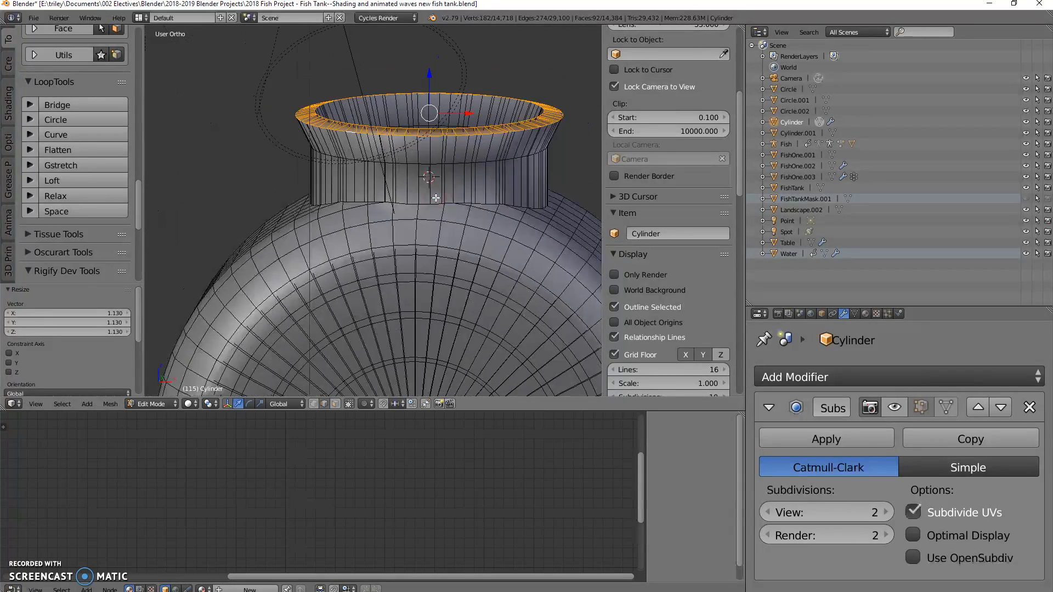
Step: Return to Object Mode, show the Cylinder's Subdivision Surface in the viewport and inspect the smoothed neck
{"action": "key", "text": "Tab"}
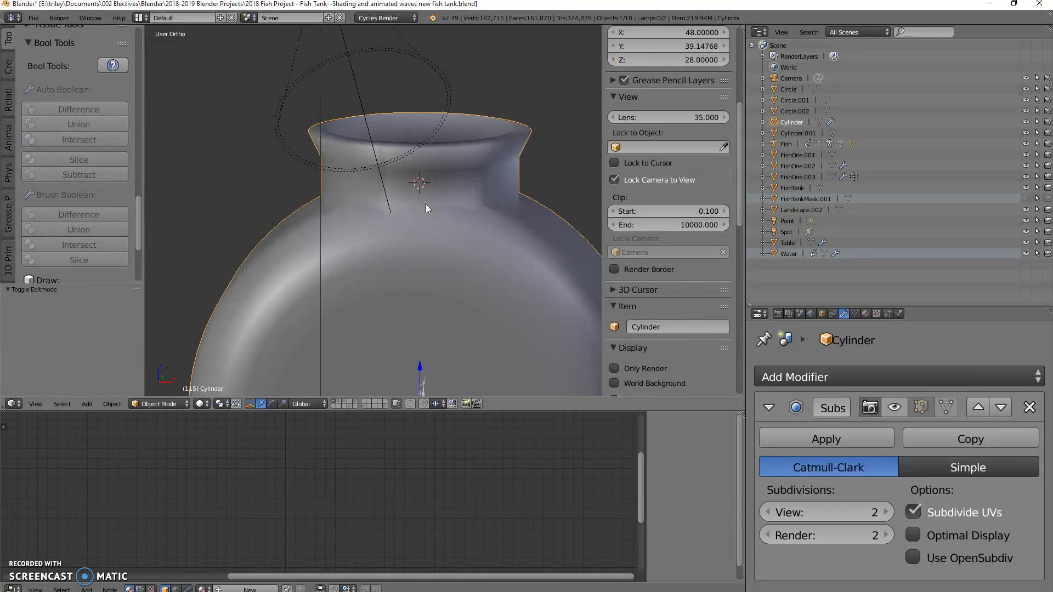
{"action": "left_click", "coordinate": [893, 406]}
{"action": "middle_click_drag", "start_coordinate": [476, 304], "coordinate": [309, 303]}
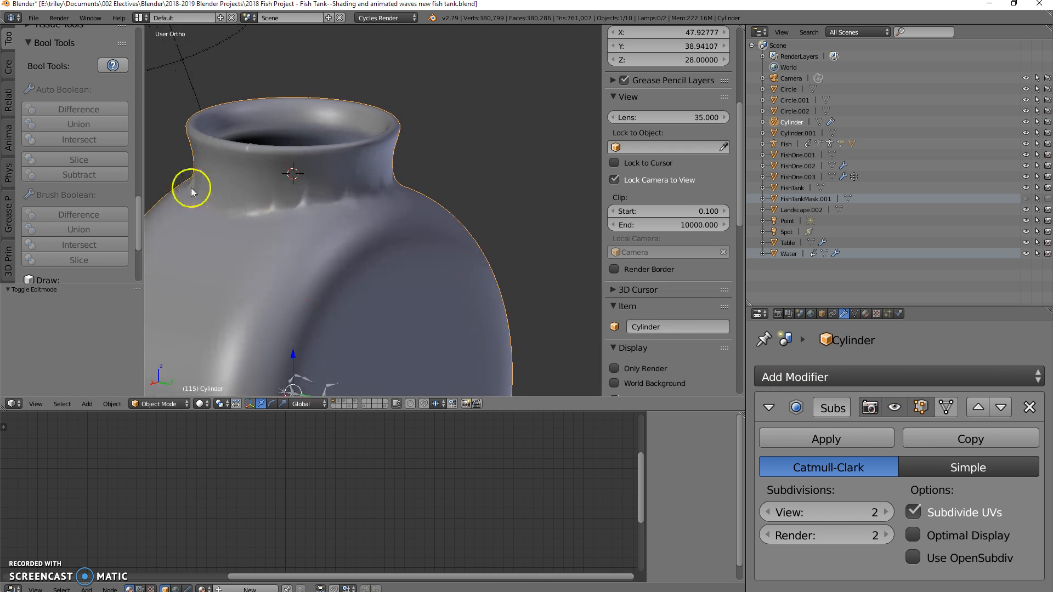
{"action": "middle_click_drag", "start_coordinate": [245, 208], "coordinate": [311, 213]}
{"action": "middle_click_drag", "start_coordinate": [447, 218], "coordinate": [426, 216]}
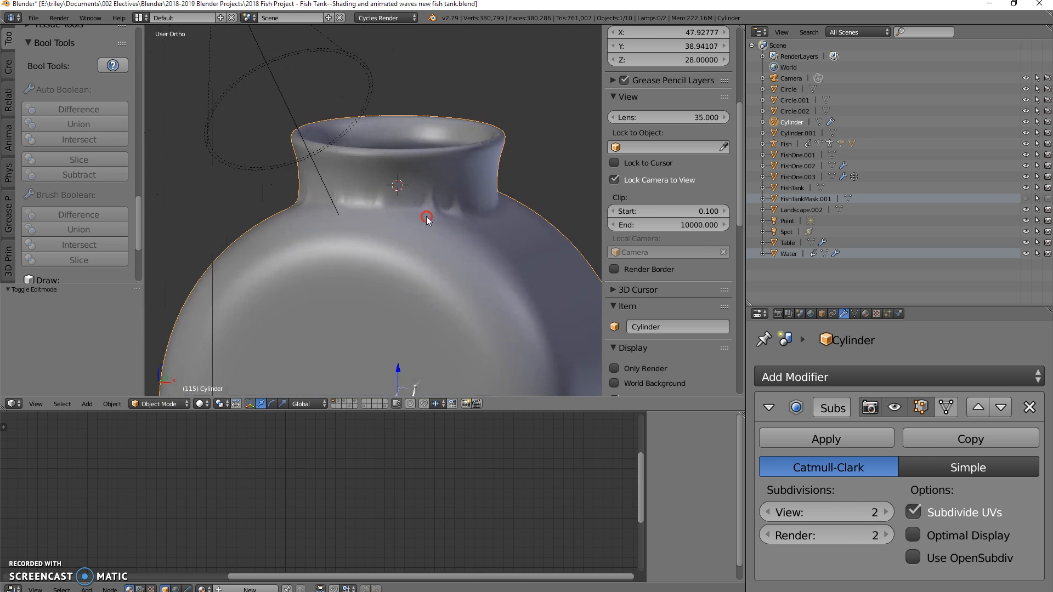
Step: In Edit Mode, add one loop cut around the neck's outer wall and slide it down to the neck's base
{"action": "key", "text": "Tab"}
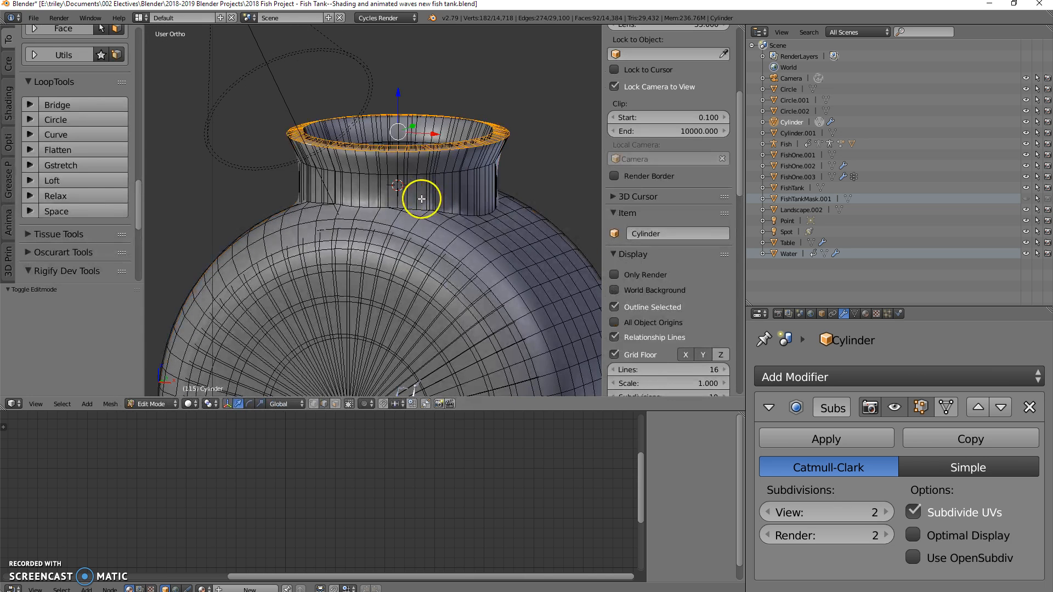
{"action": "scroll", "coordinate": [420, 197], "scroll_direction": "up", "scroll_amount": 2}
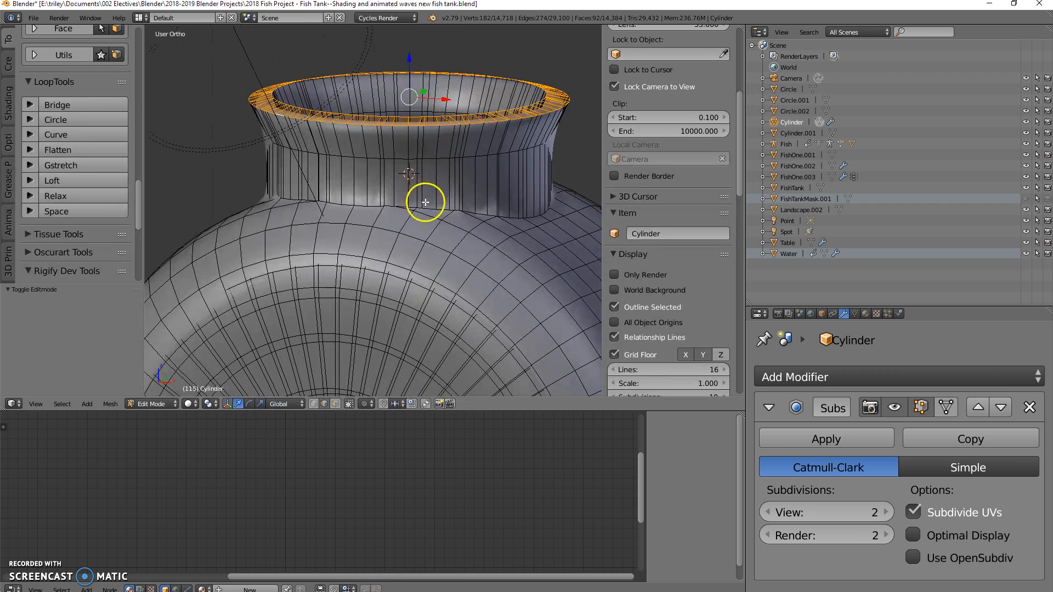
{"action": "key", "text": "ctrl+r"}
{"action": "left_click", "coordinate": [427, 203]}
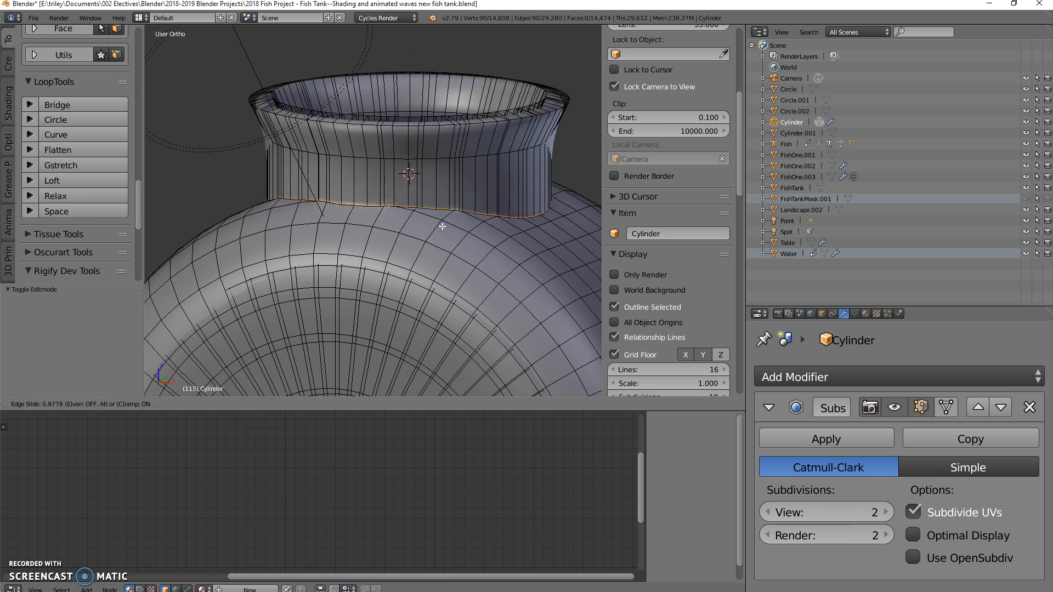
{"action": "left_click", "coordinate": [441, 226]}
{"action": "left_click", "coordinate": [407, 181]}
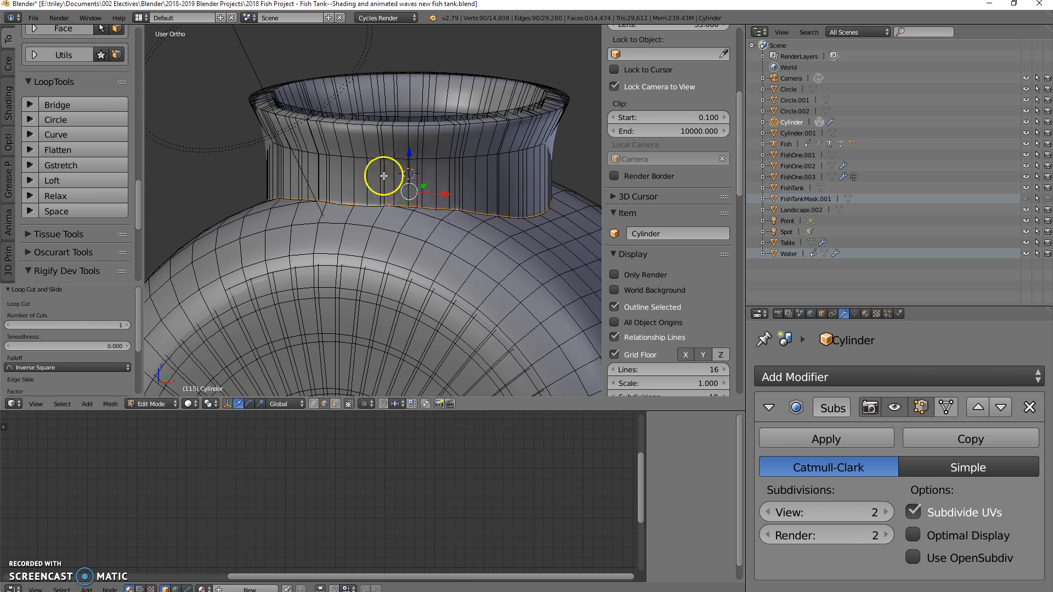
Step: Add one loop cut around the neck's outer wall and slide it up to just below the flare
{"action": "key", "text": "ctrl+r"}
{"action": "left_click", "coordinate": [382, 179]}
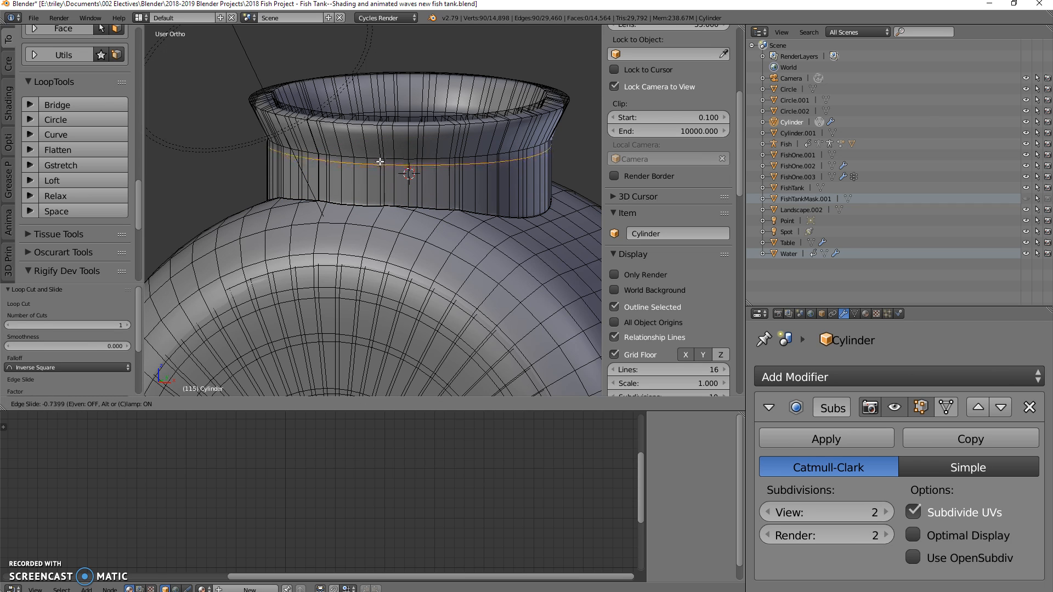
{"action": "left_click", "coordinate": [380, 159]}
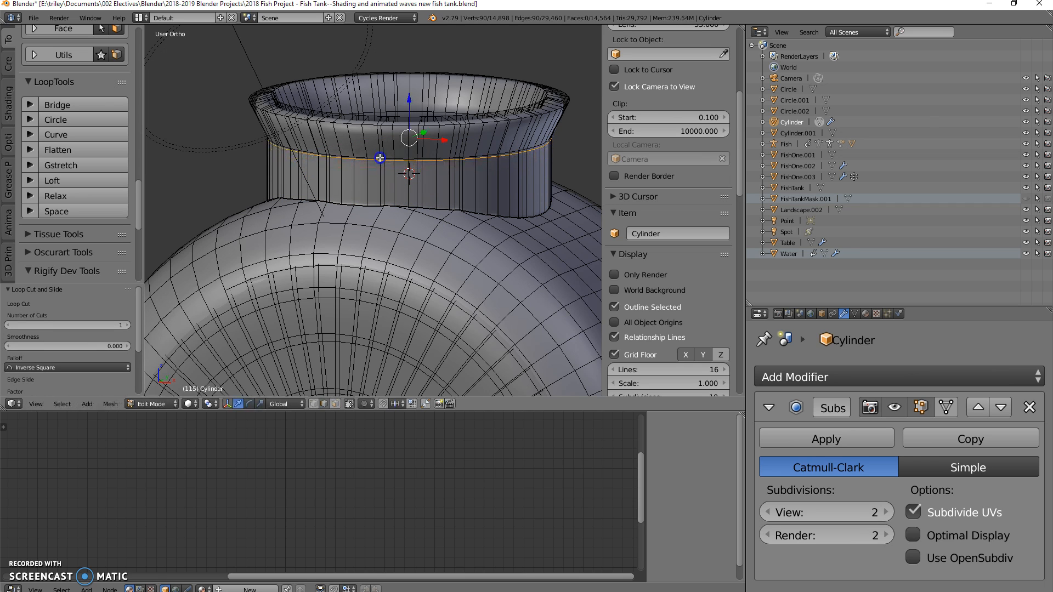
Step: Add one loop cut around the neck's inner wall and slide it by about 0.957 down to the neck's base
{"action": "middle_click_drag", "start_coordinate": [384, 108], "coordinate": [366, 156]}
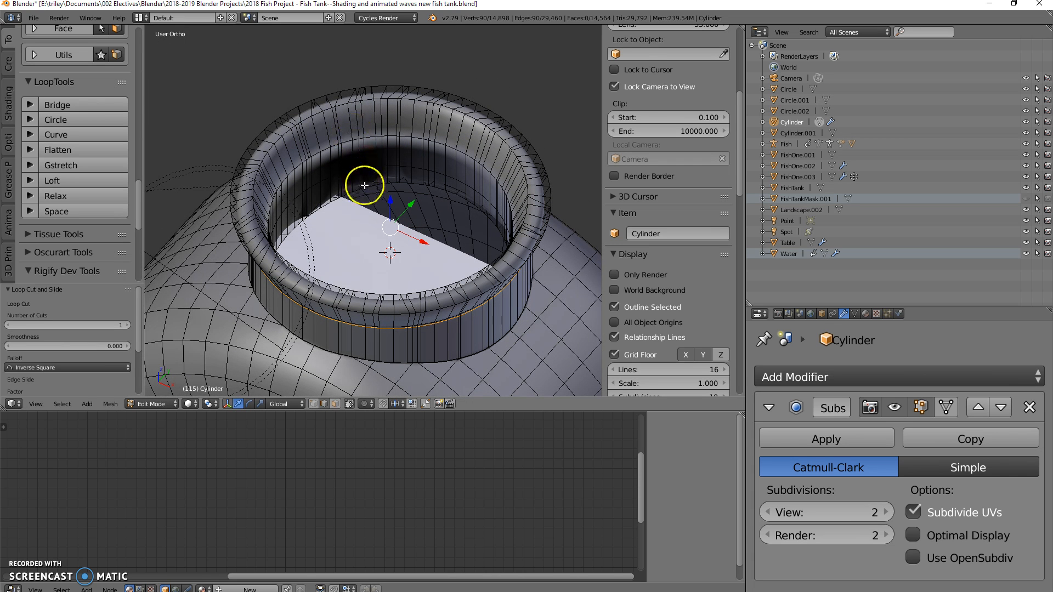
{"action": "key", "text": "ctrl+r"}
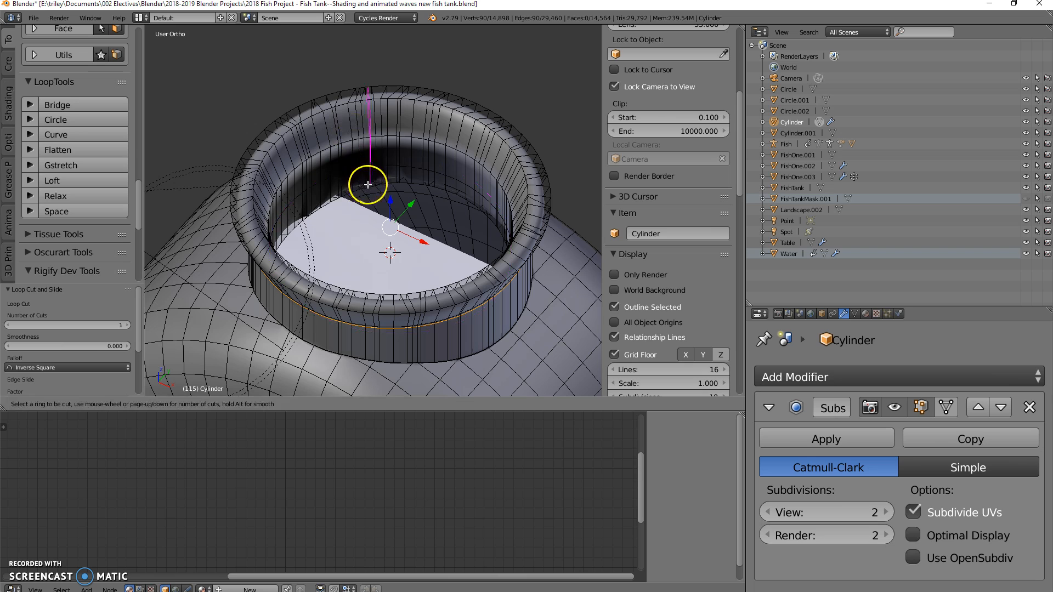
{"action": "left_click", "coordinate": [350, 179]}
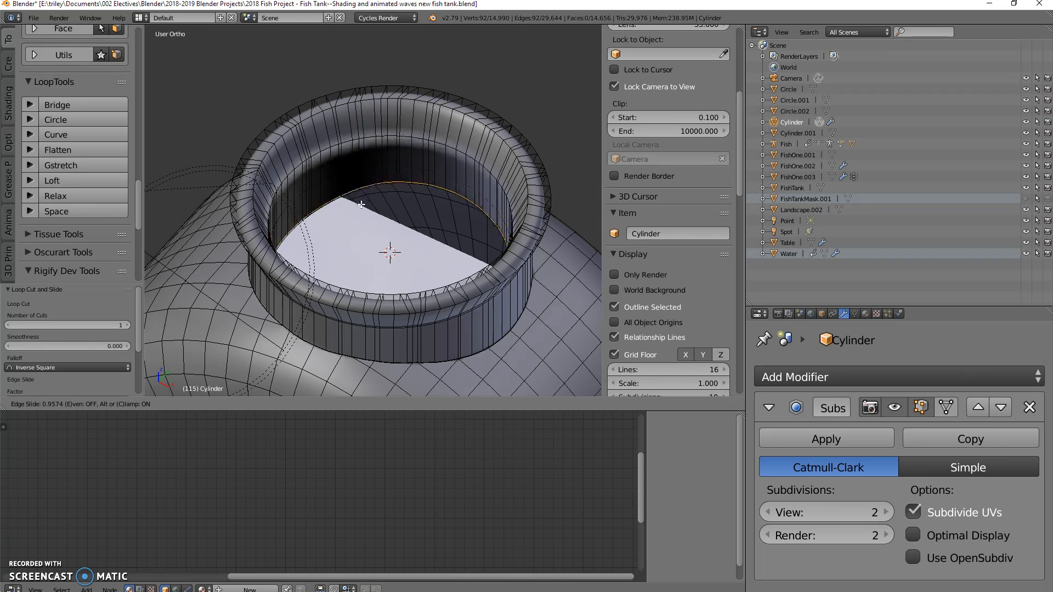
{"action": "left_click", "coordinate": [360, 204]}
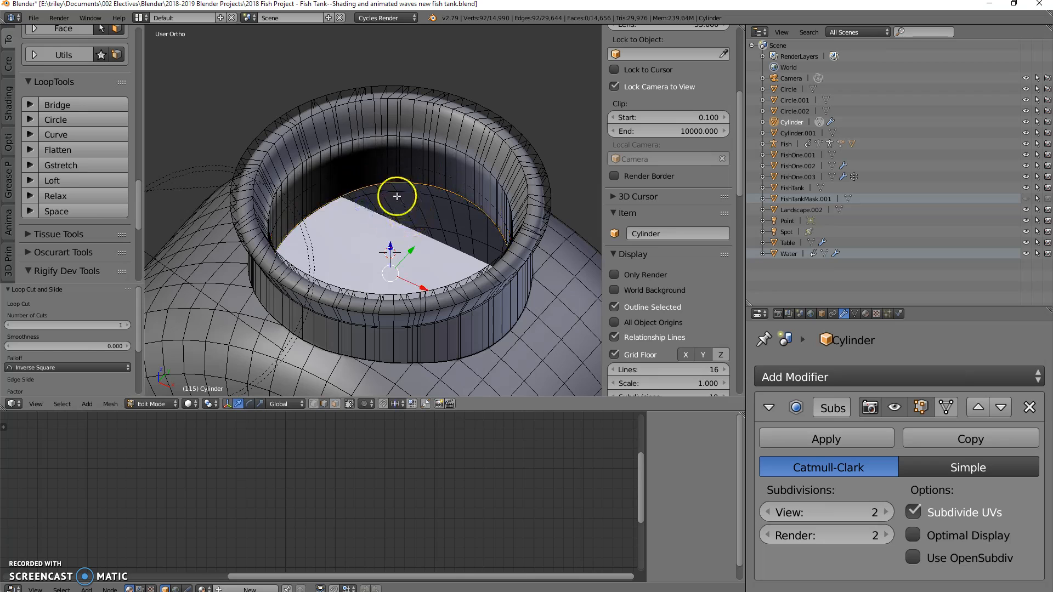
Step: Add another loop cut around the neck's inner wall and slide it by about -0.905 up to just below the flare
{"action": "key", "text": "ctrl+r"}
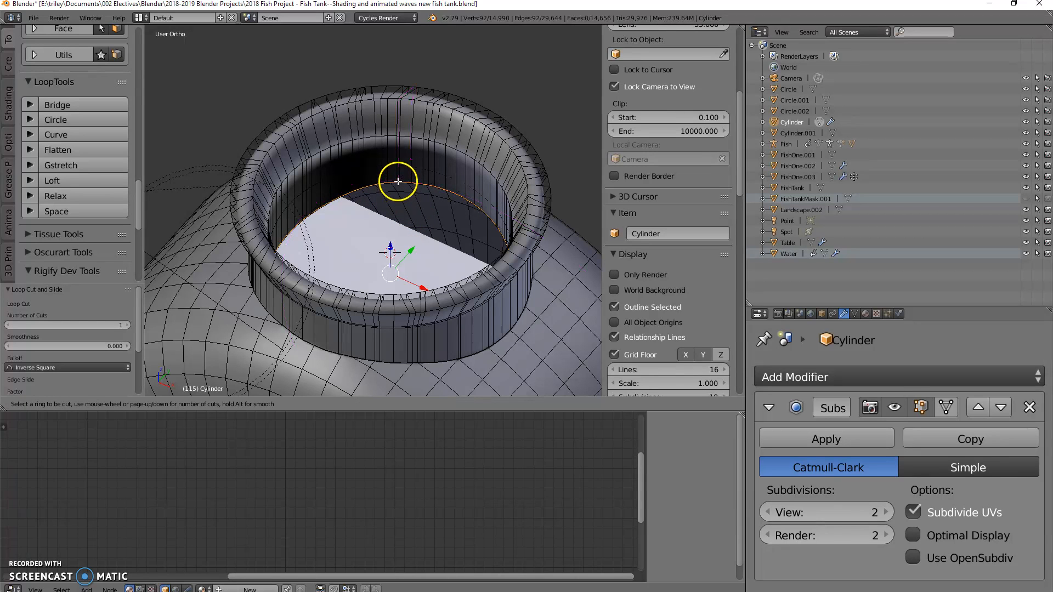
{"action": "left_click", "coordinate": [388, 148]}
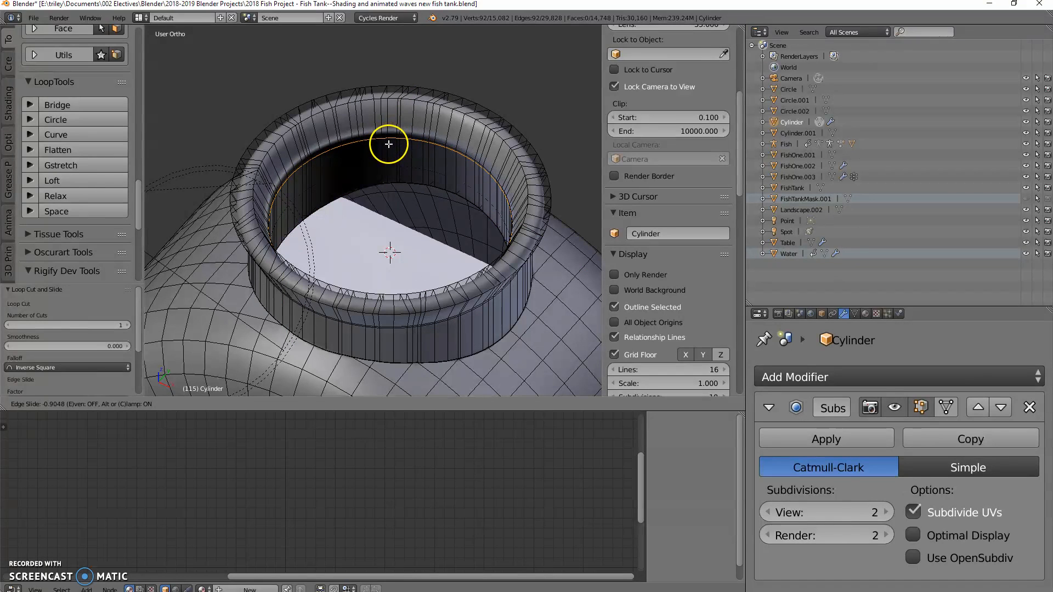
{"action": "left_click", "coordinate": [389, 144]}
Step: Return to Object Mode and inspect the smoothed neck and rim from several angles
{"action": "middle_click_drag", "start_coordinate": [382, 180], "coordinate": [391, 159]}
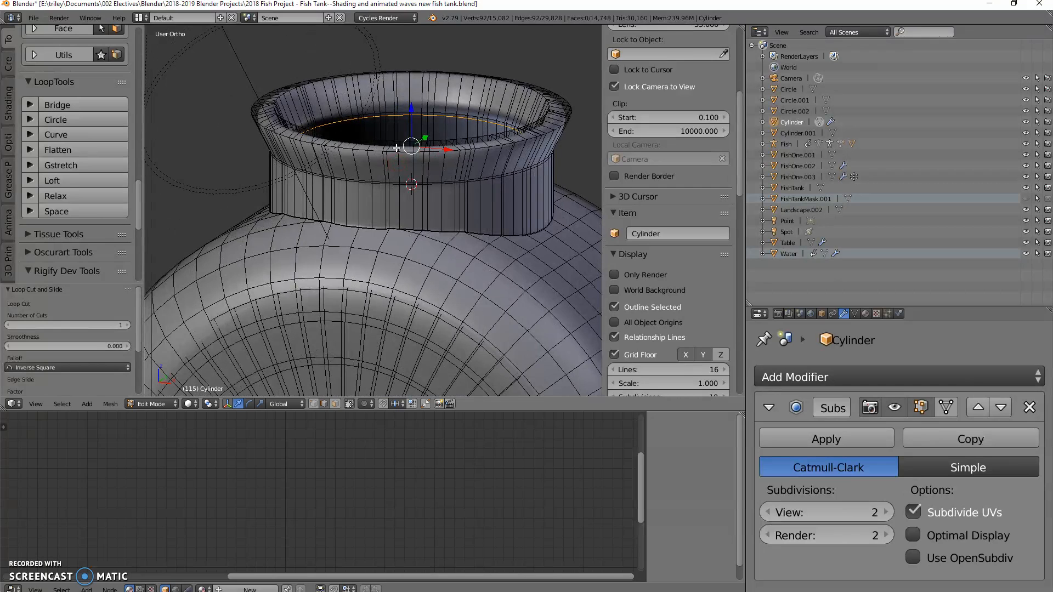
{"action": "key", "text": "Tab"}
{"action": "middle_click_drag", "start_coordinate": [438, 208], "coordinate": [463, 235]}
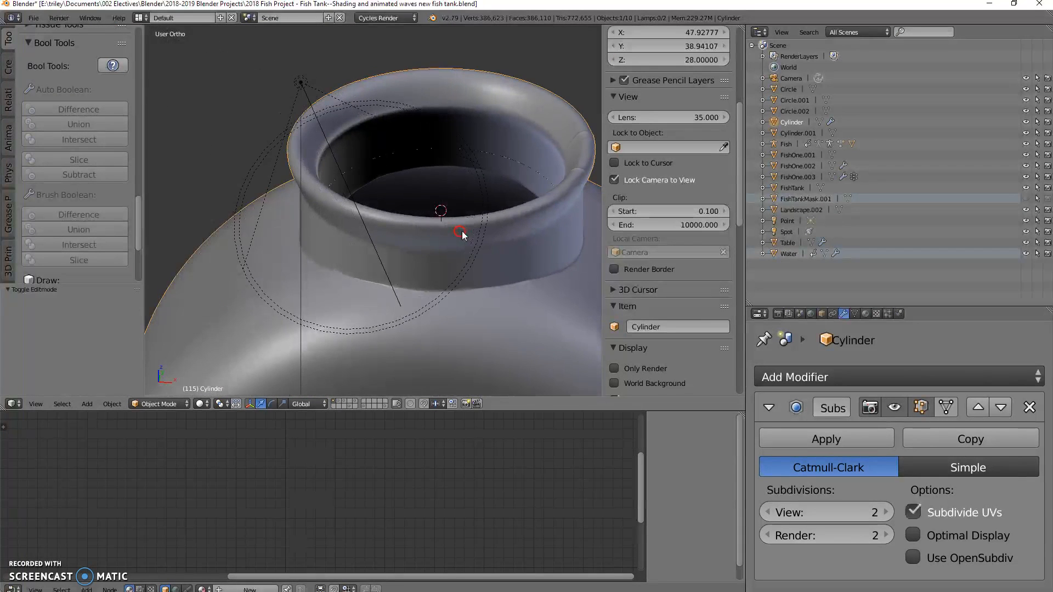
{"action": "middle_click_drag", "start_coordinate": [502, 172], "coordinate": [530, 193]}
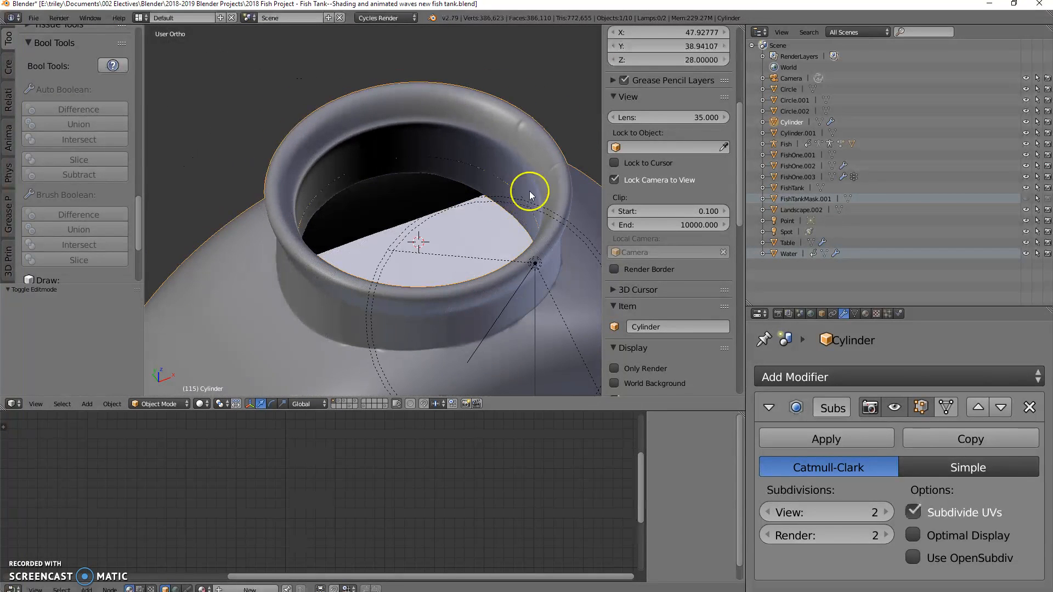
Step: In Edit Mode, select the irregular edges running across the neck's flared rim at two places and dissolve them with Dissolve Edges
{"action": "key", "text": "Tab"}
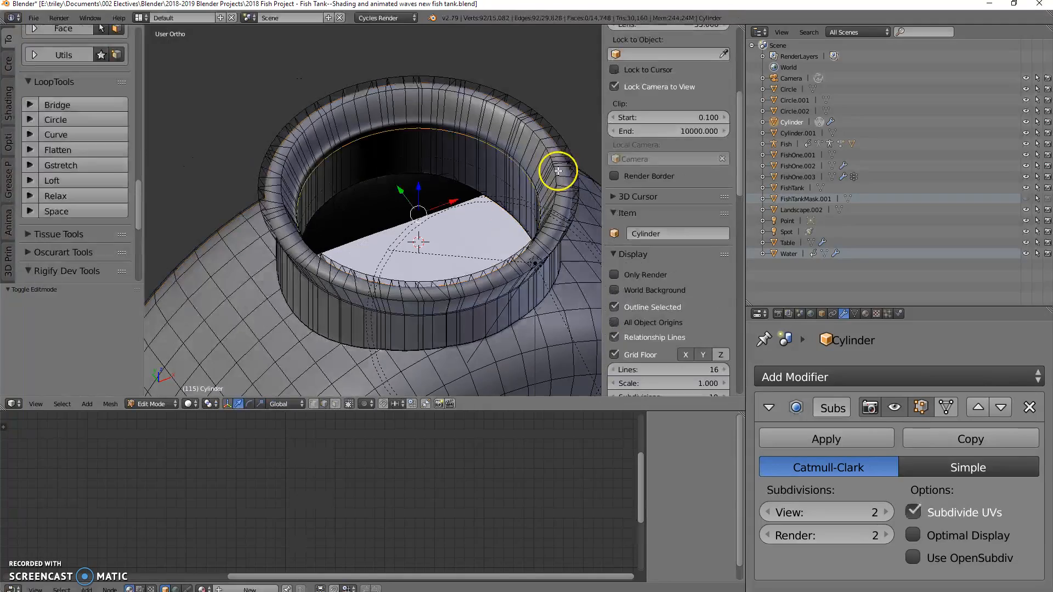
{"action": "scroll", "coordinate": [521, 145], "scroll_direction": "up", "scroll_amount": 2}
{"action": "middle_click_drag", "start_coordinate": [521, 143], "coordinate": [442, 182]}
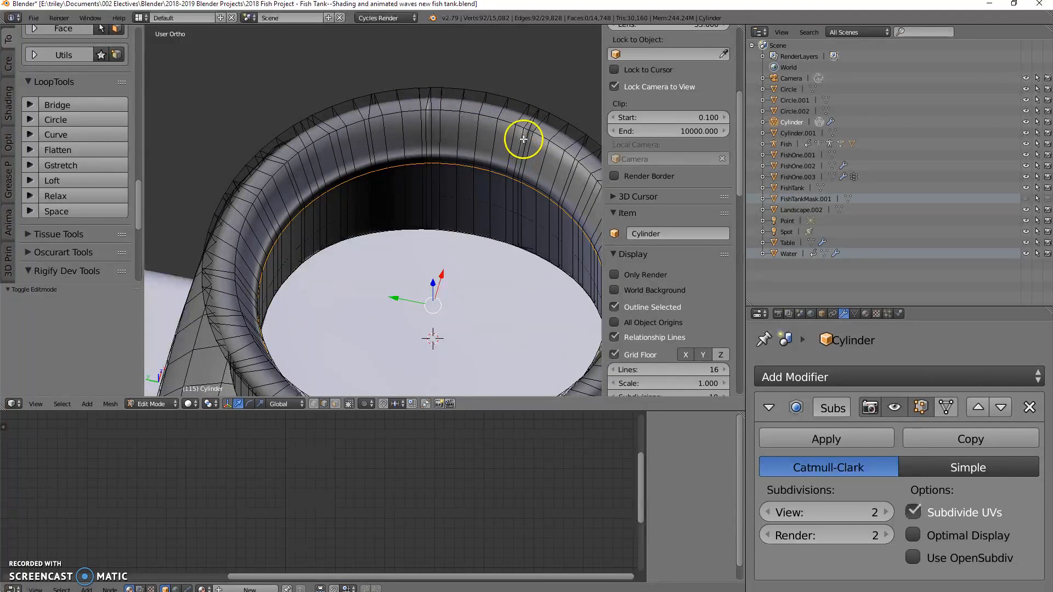
{"action": "scroll", "coordinate": [522, 126], "scroll_direction": "up", "scroll_amount": 2}
{"action": "middle_click_drag", "start_coordinate": [526, 115], "coordinate": [487, 212], "text": "shift"}
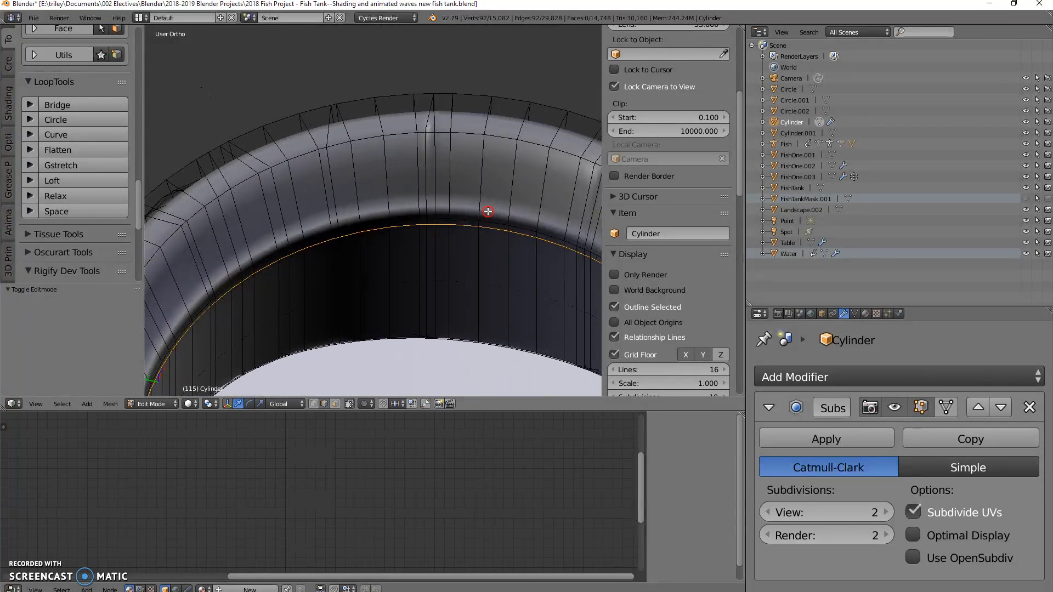
{"action": "right_click", "coordinate": [327, 157]}
{"action": "right_click", "coordinate": [328, 133], "text": "shift"}
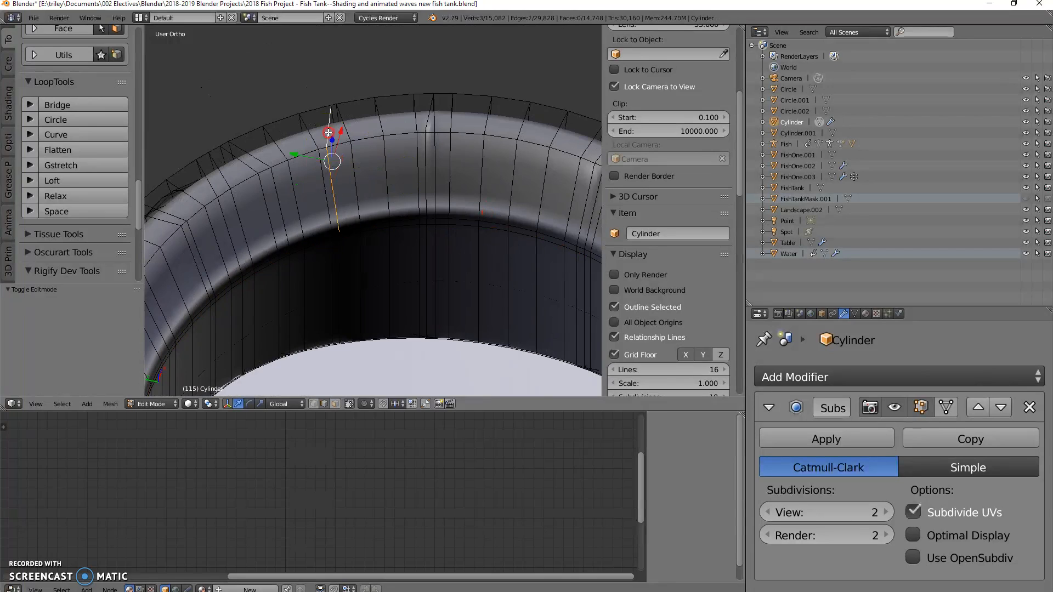
{"action": "right_click", "coordinate": [428, 131]}
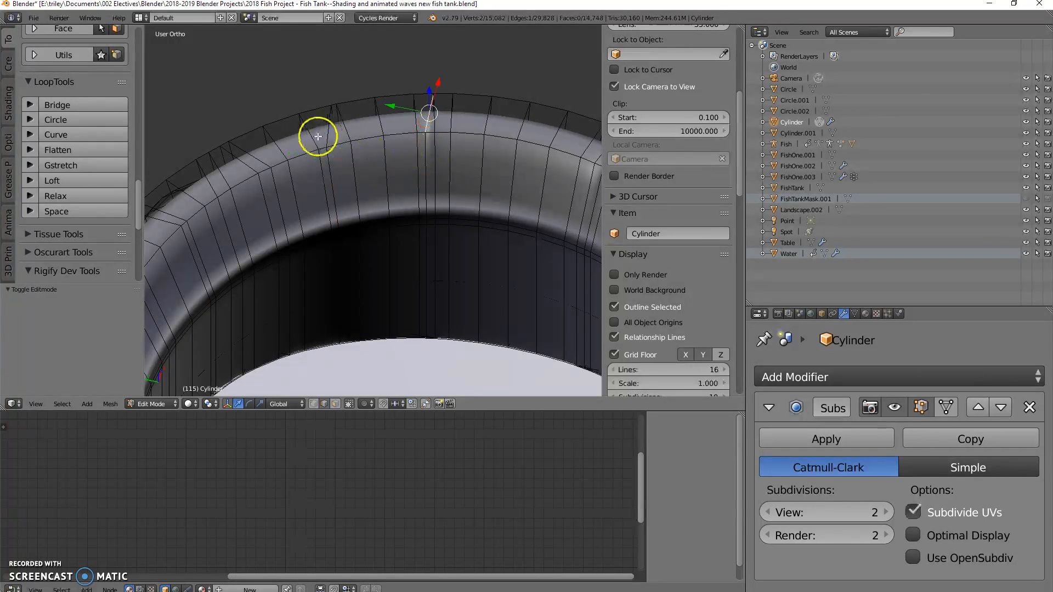
{"action": "right_click", "coordinate": [425, 157], "text": "shift"}
{"action": "middle_click_drag", "start_coordinate": [445, 196], "coordinate": [348, 198], "text": "shift"}
{"action": "right_click", "coordinate": [508, 164], "text": "shift"}
{"action": "middle_click_drag", "start_coordinate": [501, 174], "coordinate": [348, 124]}
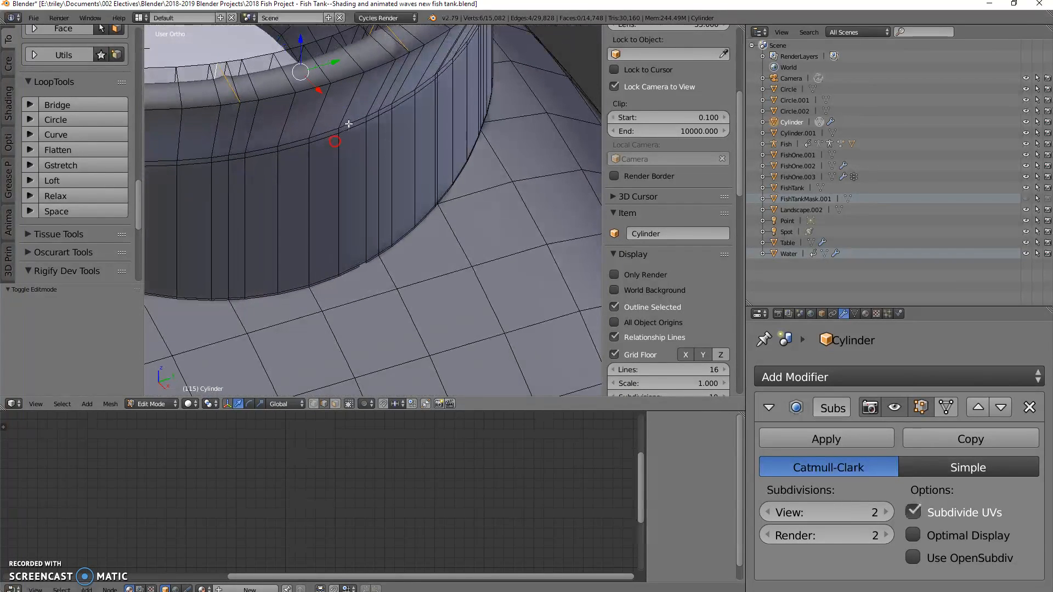
{"action": "right_click", "coordinate": [395, 81], "text": "shift"}
{"action": "right_click", "coordinate": [239, 129], "text": "shift"}
{"action": "key", "text": "x"}
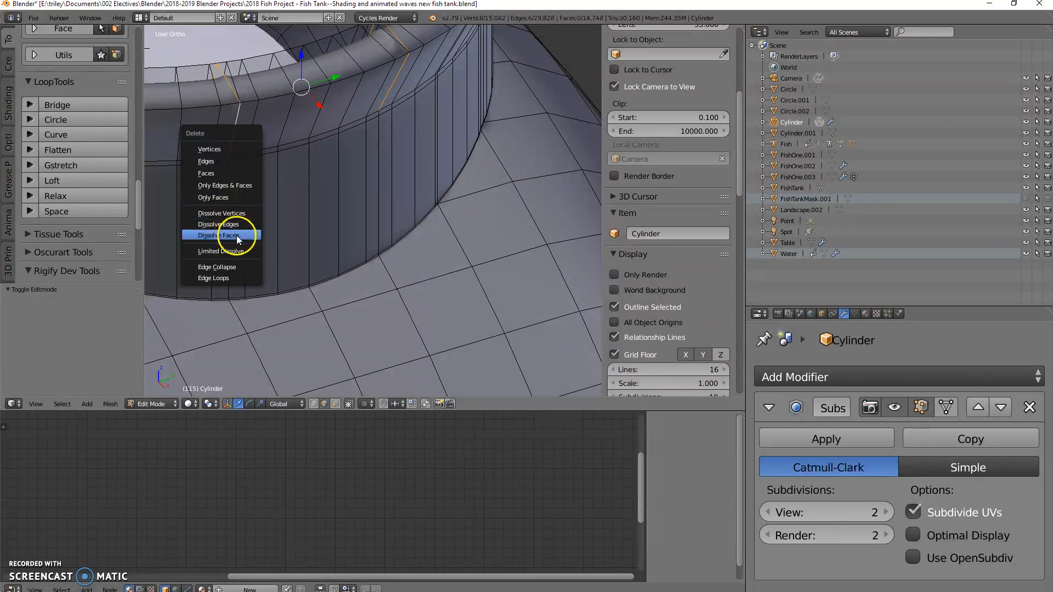
{"action": "left_click", "coordinate": [235, 223]}
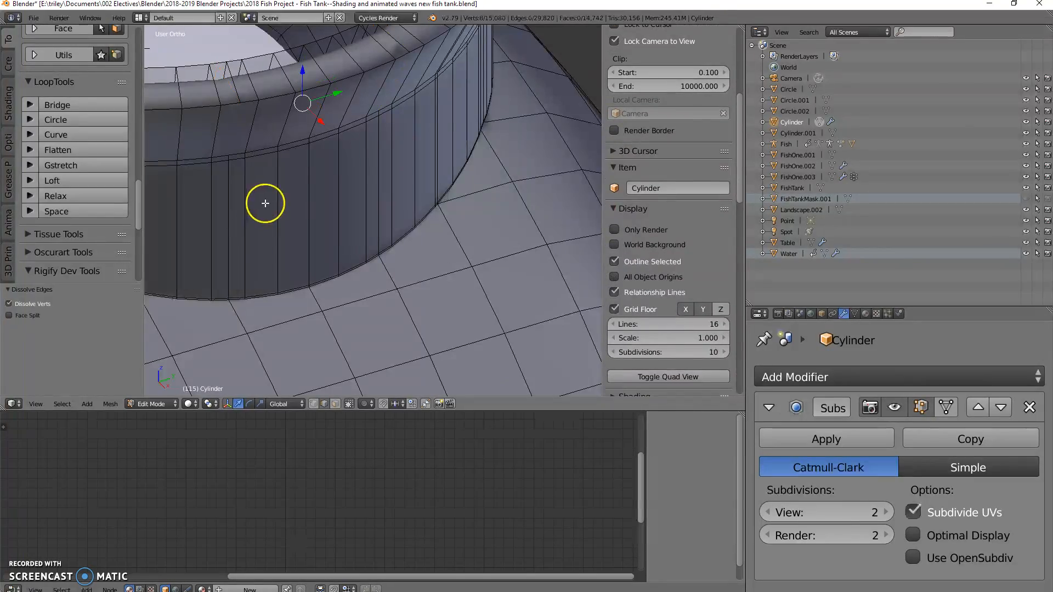
Step: Select the two adjacent edge loops around the inner neck below the flare and set their Mean Crease to 0.99
{"action": "middle_click_drag", "start_coordinate": [265, 204], "coordinate": [456, 198]}
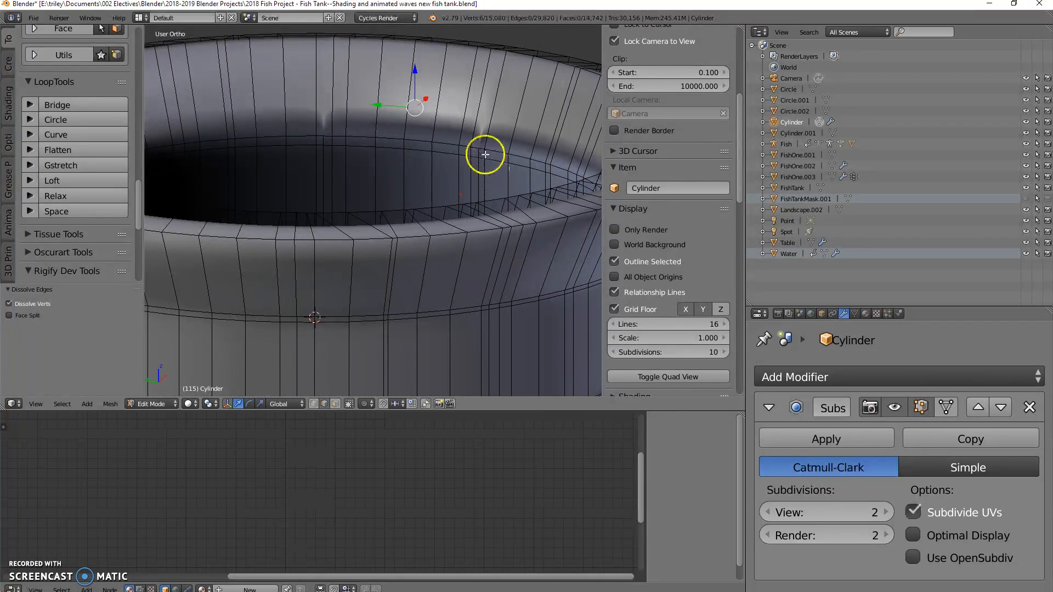
{"action": "right_click", "coordinate": [449, 143], "text": "alt"}
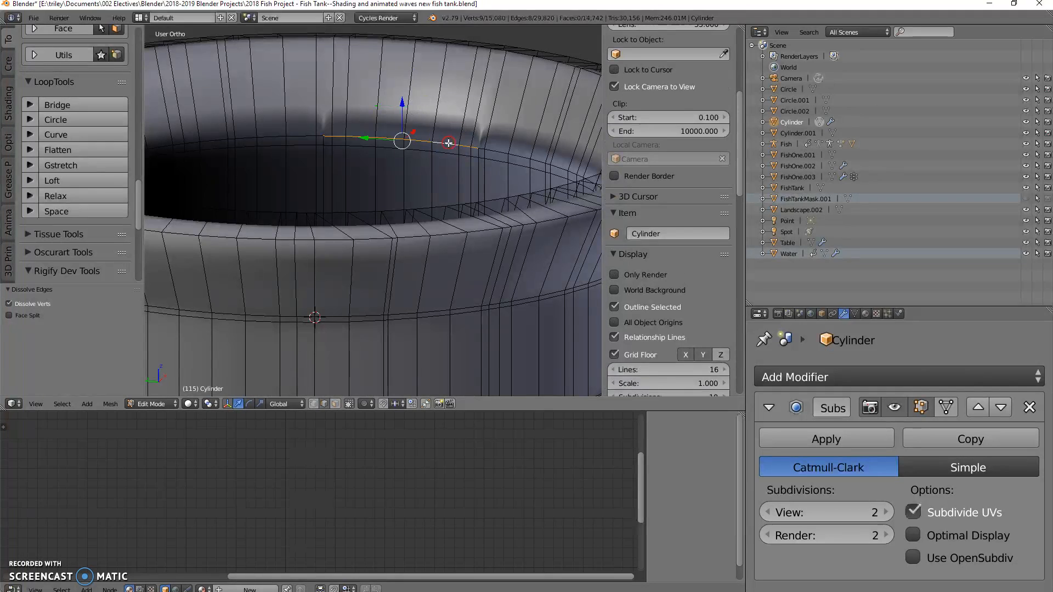
{"action": "right_click", "coordinate": [444, 152], "text": "alt+shift"}
{"action": "middle_click_drag", "start_coordinate": [445, 152], "coordinate": [470, 173]}
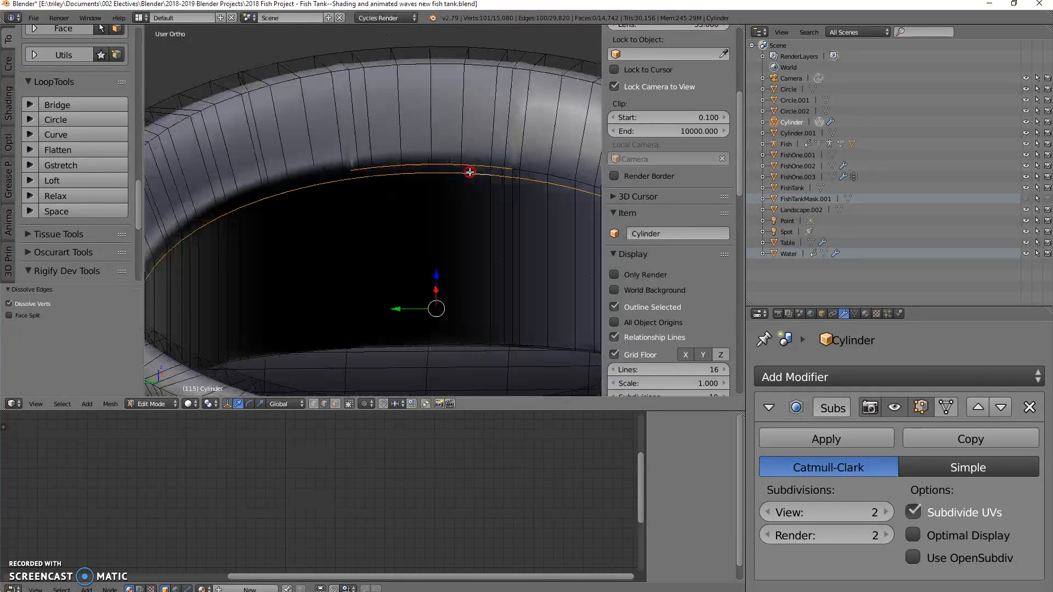
{"action": "right_click", "coordinate": [536, 171], "text": "alt+shift"}
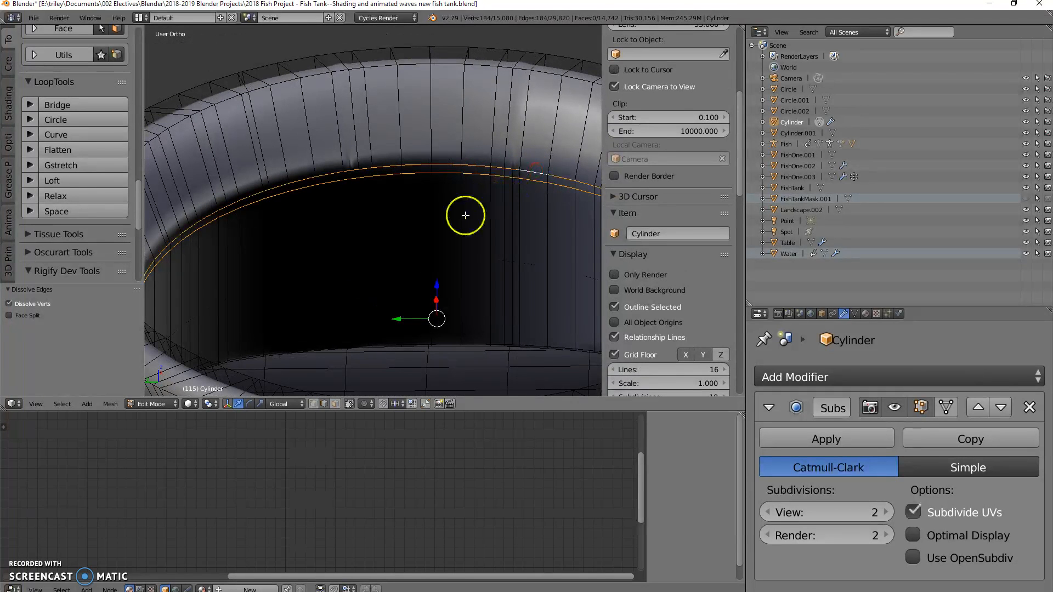
{"action": "scroll", "coordinate": [458, 225], "scroll_direction": "down", "scroll_amount": 3}
{"action": "middle_click_drag", "start_coordinate": [450, 232], "coordinate": [418, 234]}
{"action": "scroll", "coordinate": [64, 221], "scroll_direction": "down", "scroll_amount": 8}
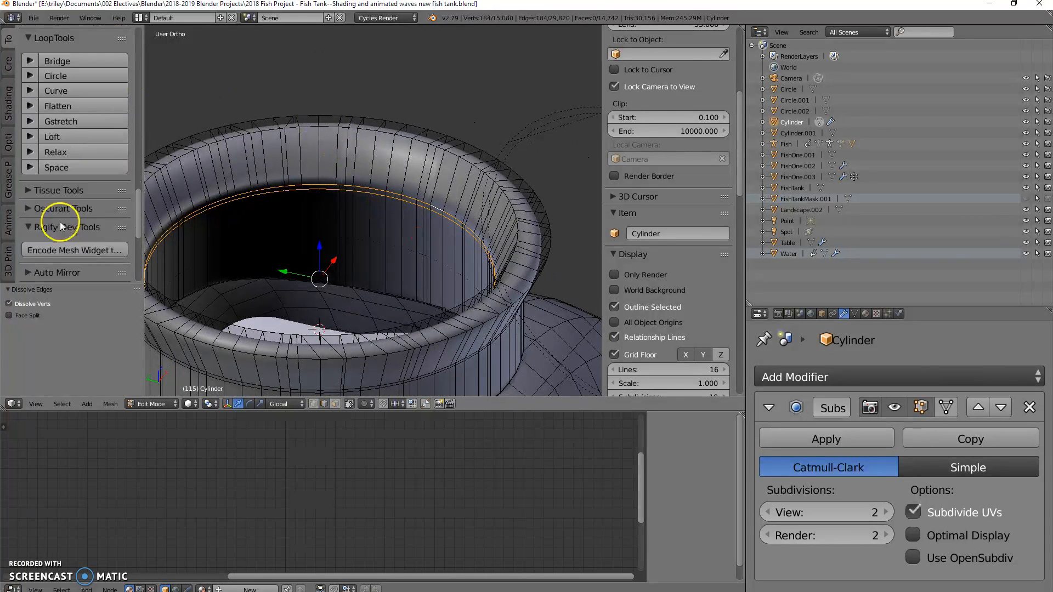
{"action": "scroll", "coordinate": [65, 230], "scroll_direction": "down", "scroll_amount": 1}
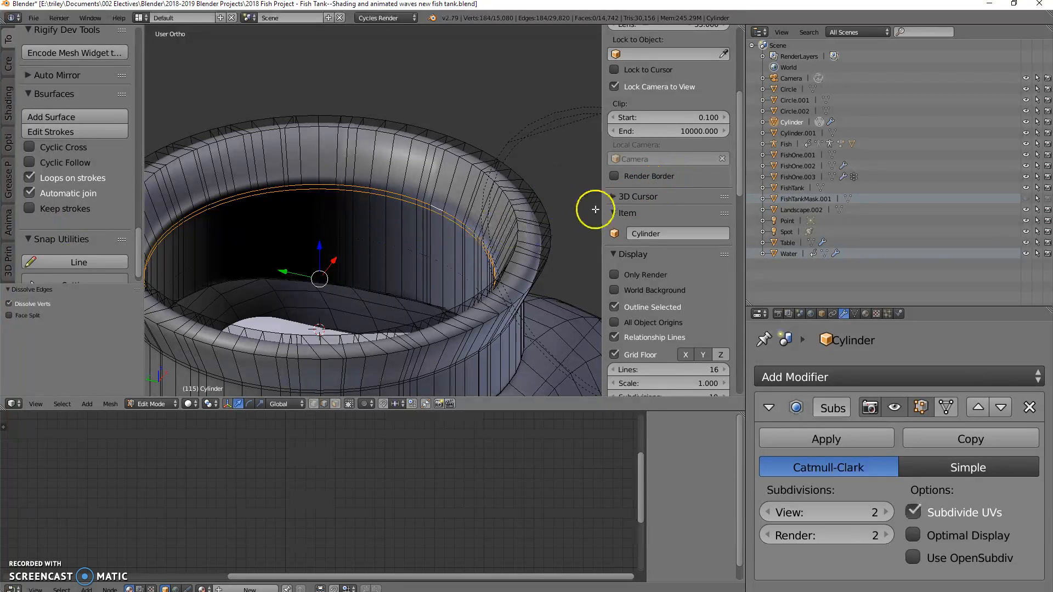
{"action": "scroll", "coordinate": [653, 176], "scroll_direction": "up", "scroll_amount": 10}
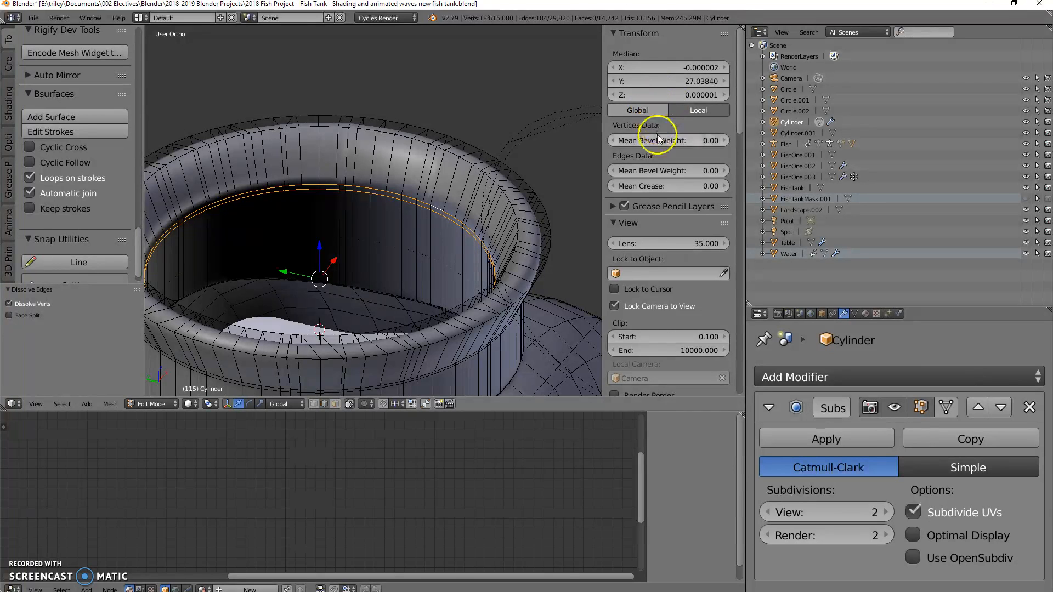
{"action": "left_click_drag", "start_coordinate": [627, 187], "coordinate": [729, 188]}
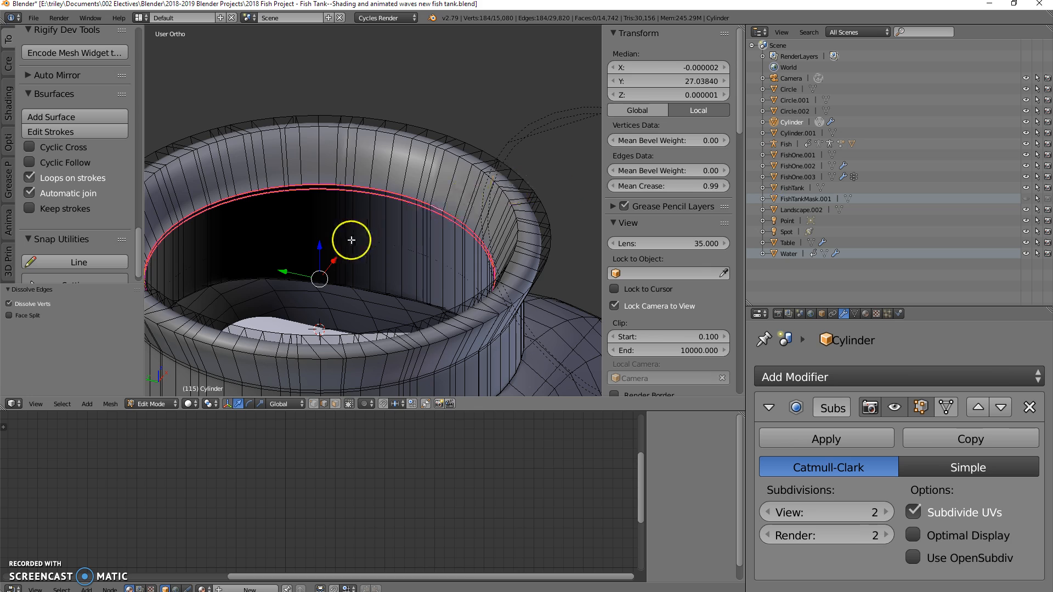
Step: Select the whole Cylinder mesh and locate the Remove Doubles command
{"action": "scroll", "coordinate": [358, 225], "scroll_direction": "down", "scroll_amount": 2}
{"action": "middle_click_drag", "start_coordinate": [357, 226], "coordinate": [340, 223]}
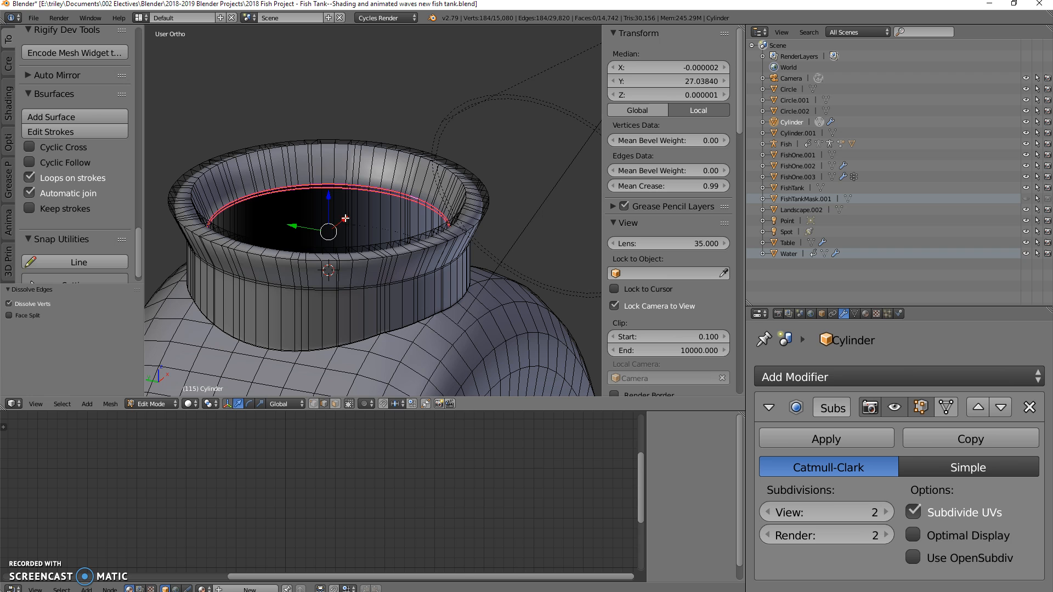
{"action": "key", "text": "a"}
{"action": "key", "text": "a"}
{"action": "key", "text": "c"}
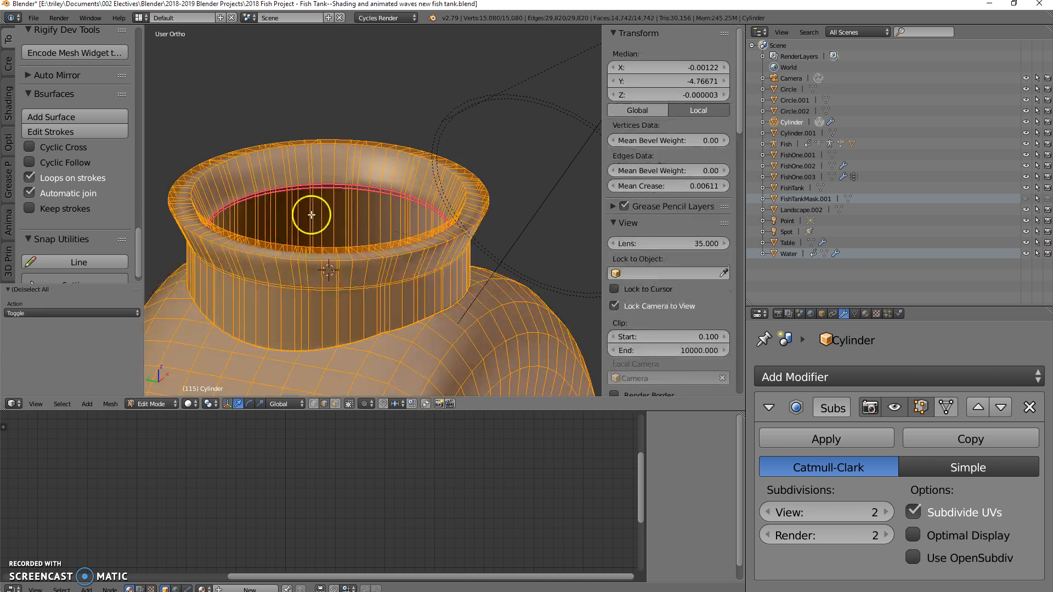
{"action": "scroll", "coordinate": [71, 150], "scroll_direction": "up", "scroll_amount": 10}
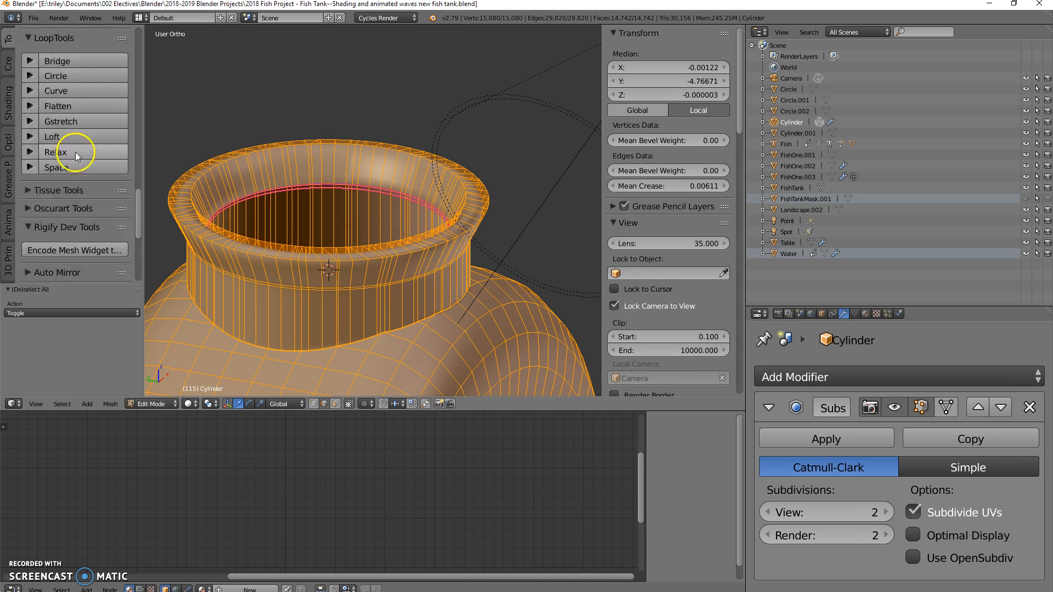
{"action": "scroll", "coordinate": [80, 154], "scroll_direction": "up", "scroll_amount": 10}
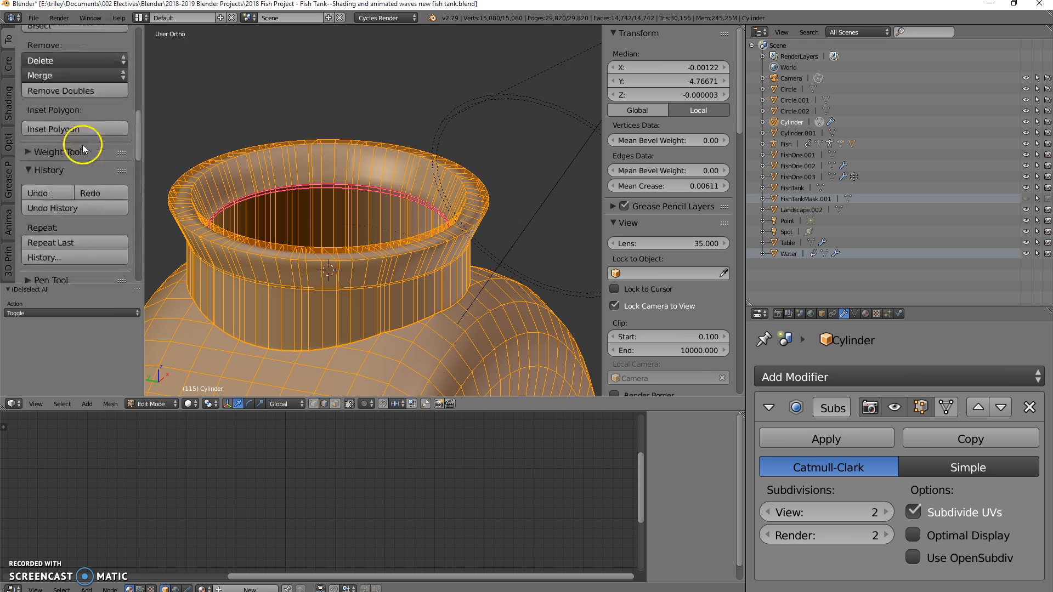
{"action": "scroll", "coordinate": [77, 146], "scroll_direction": "down", "scroll_amount": 4}
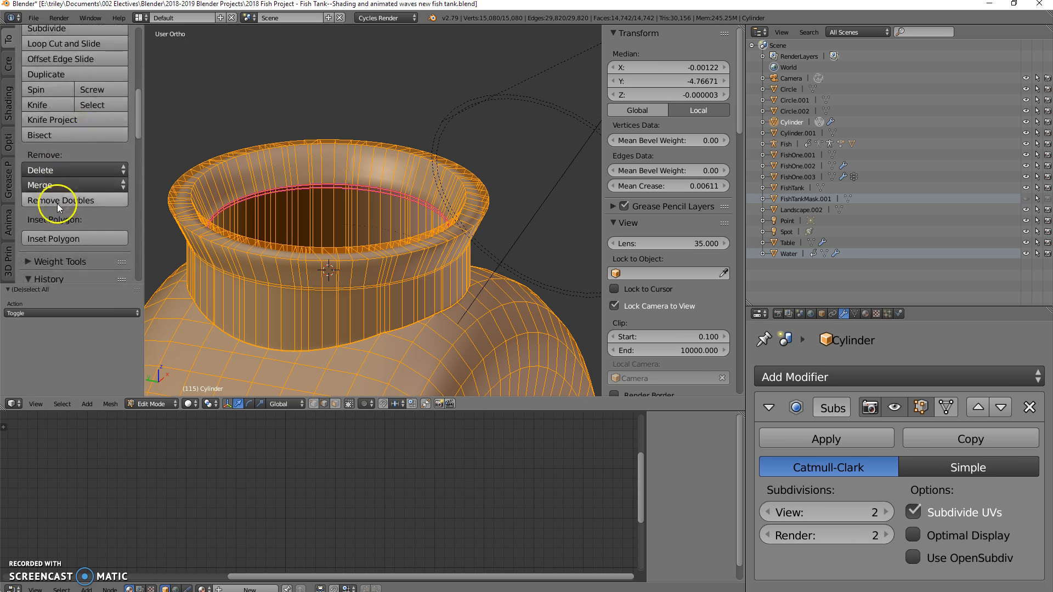